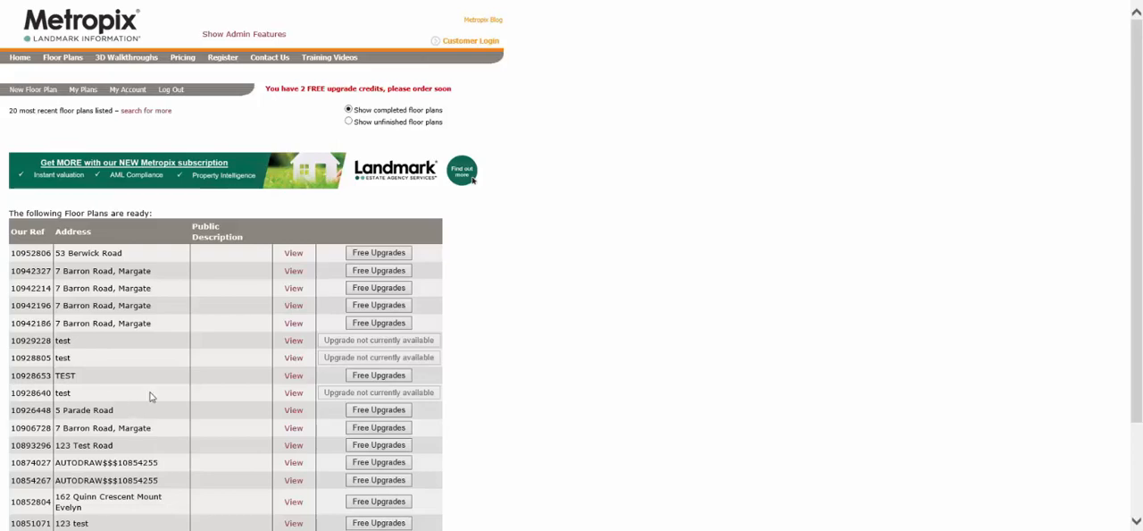
Step: Start a new floor plan and submit the property's address
scroll(150, 396, down, 1)
scroll(178, 402, up, 1)
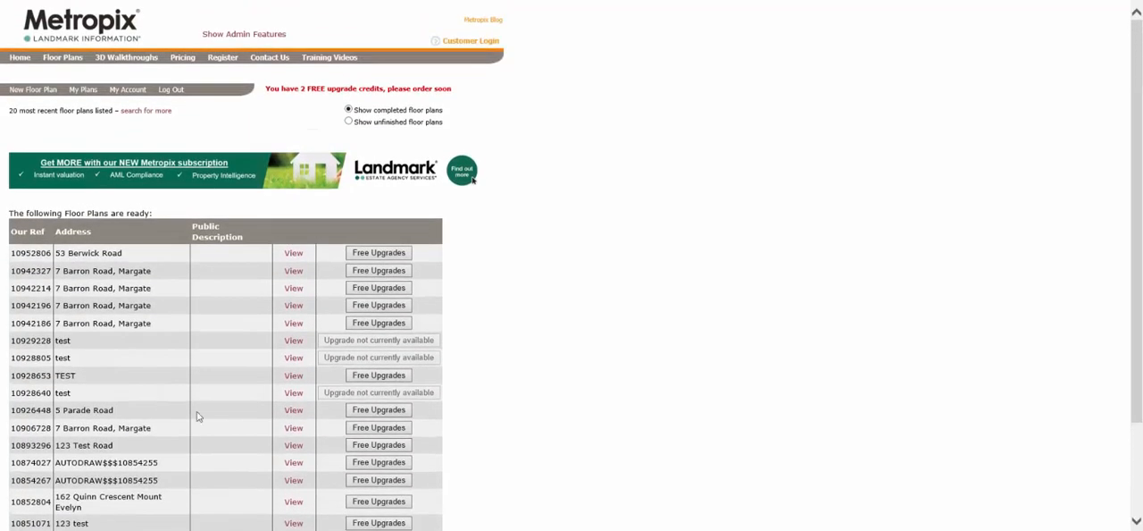
click(41, 92)
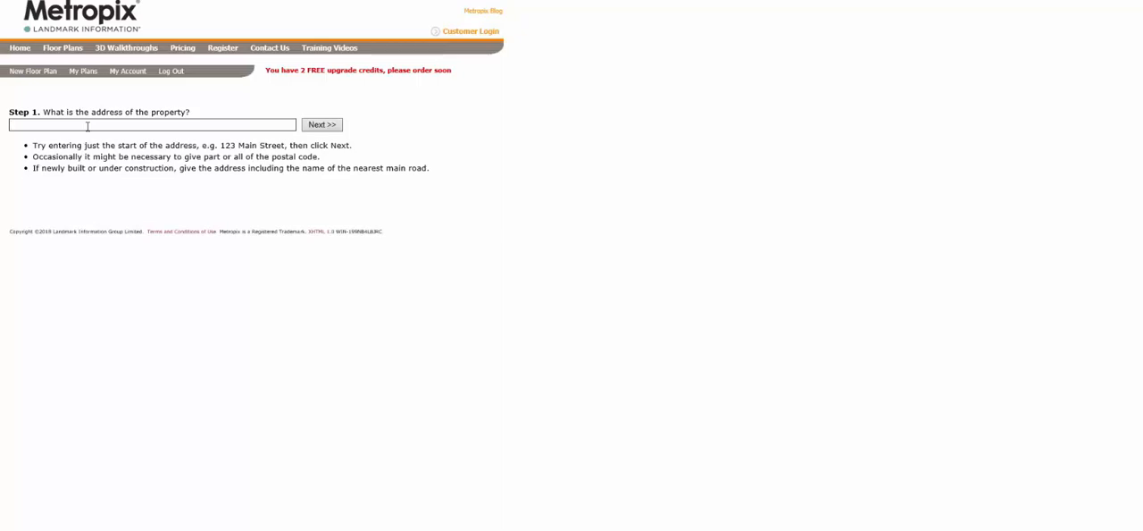
click(335, 128)
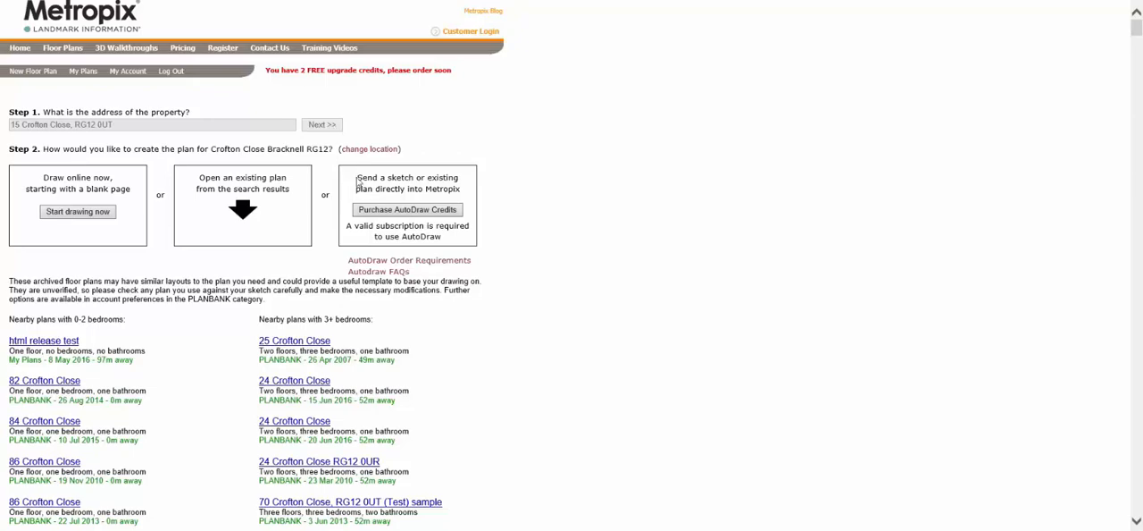
Step: Look over the nearby plans grouped by bedroom count and start drawing the plan online from a blank page
scroll(305, 328, down, 1)
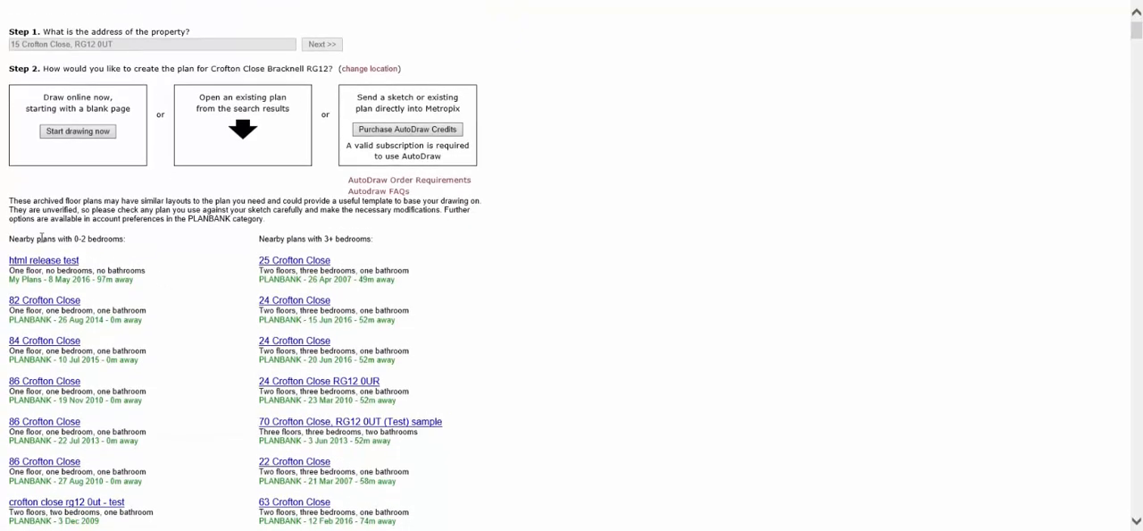
drag(9, 238, 122, 241)
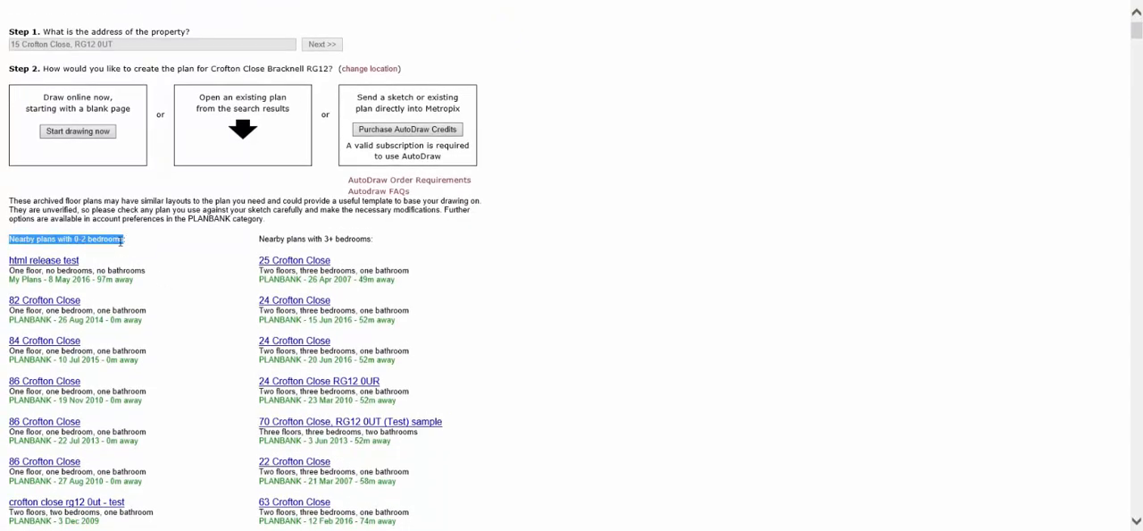
click(197, 259)
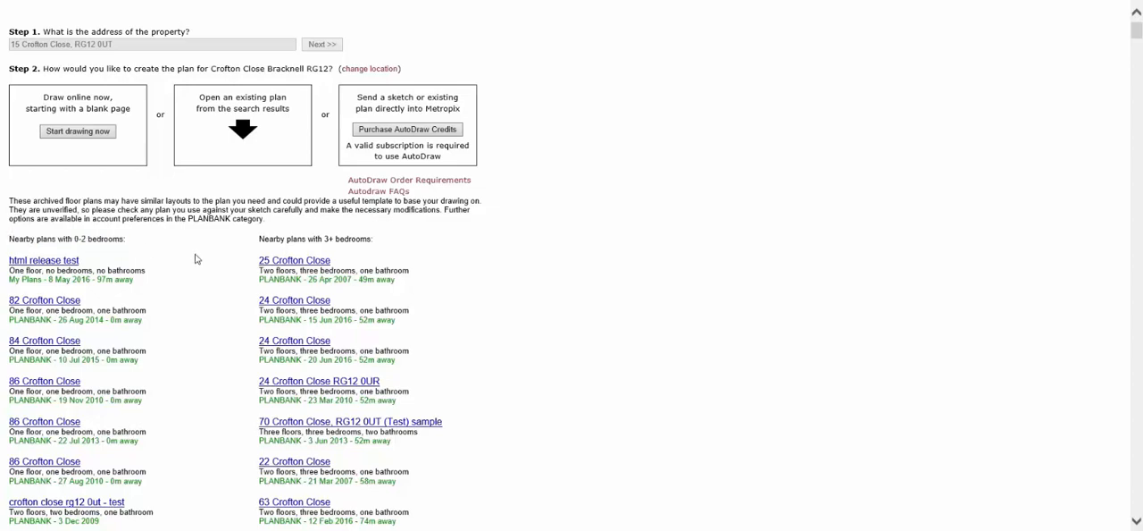
drag(260, 240, 367, 241)
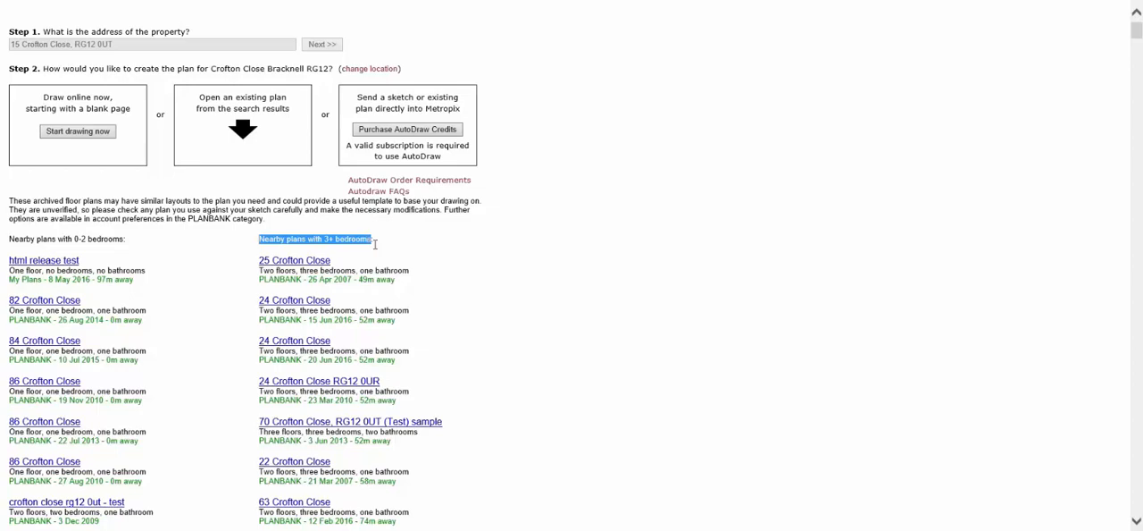
click(471, 263)
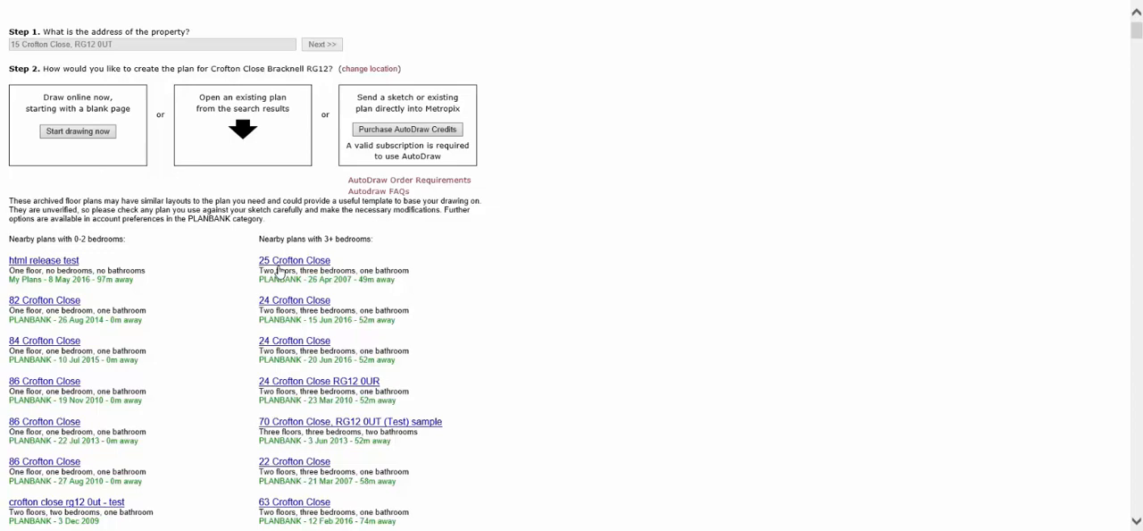
click(85, 136)
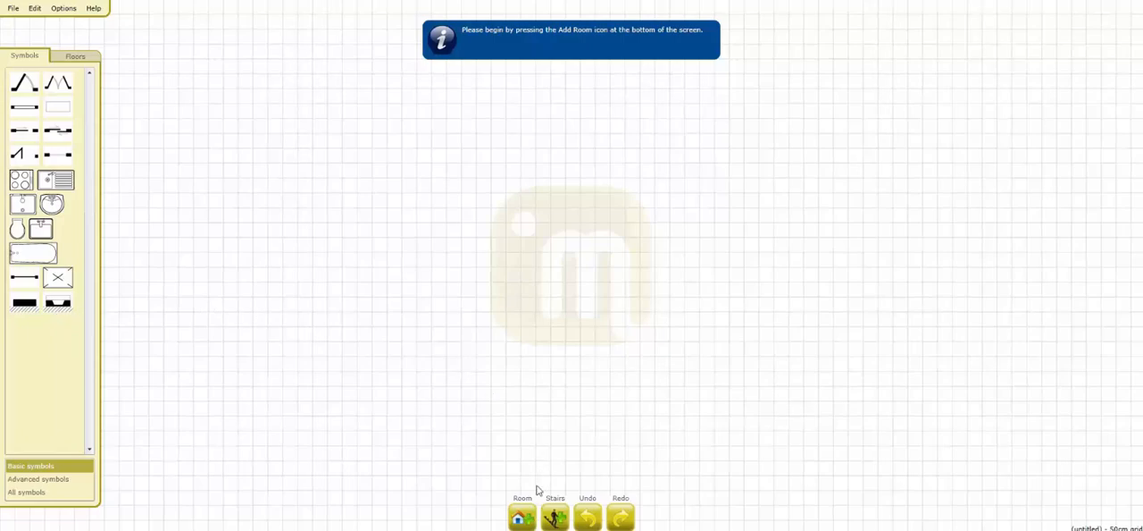
Step: Start adding the first room and set its type to Hallway
click(526, 519)
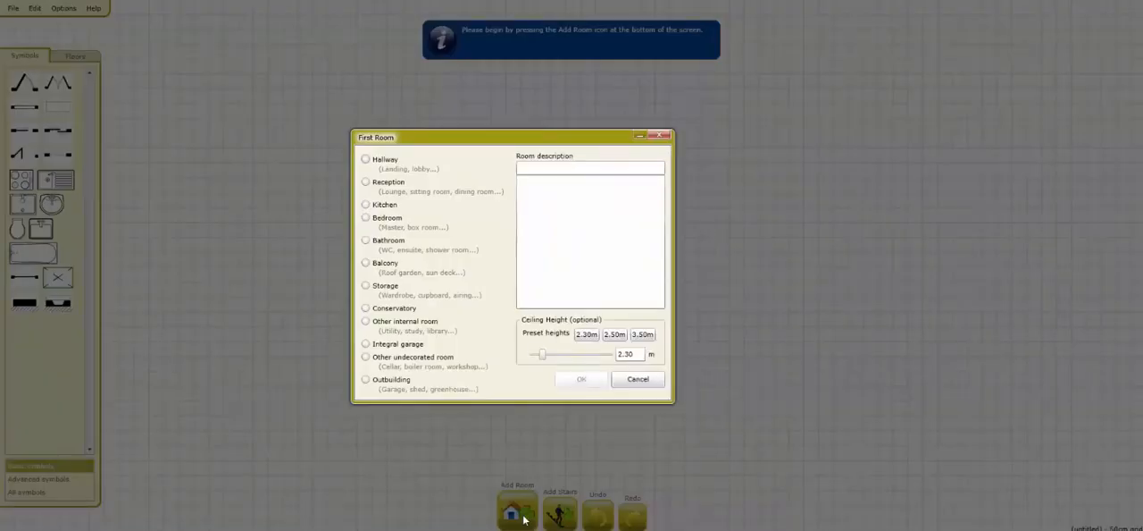
click(389, 162)
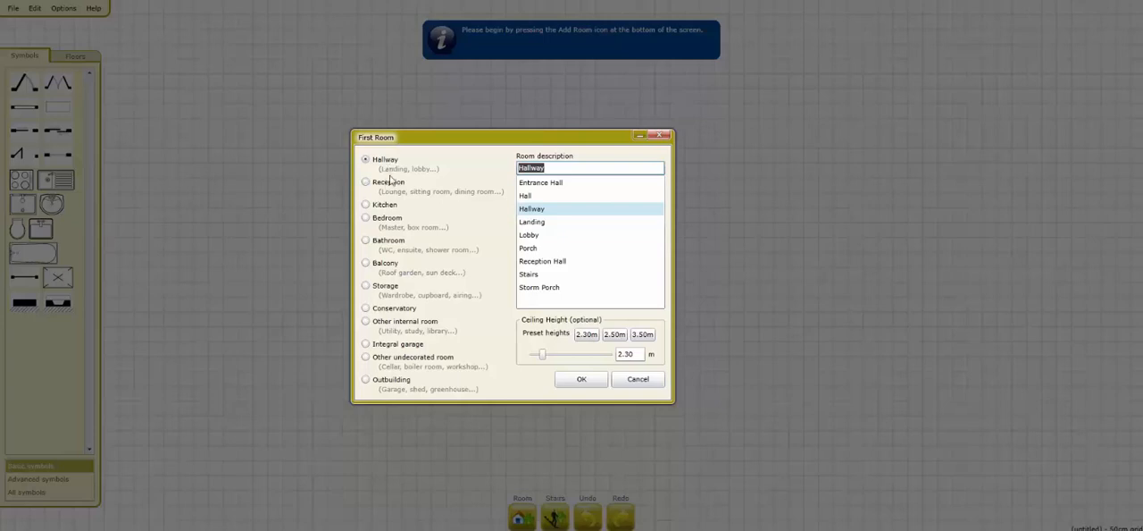
click(558, 286)
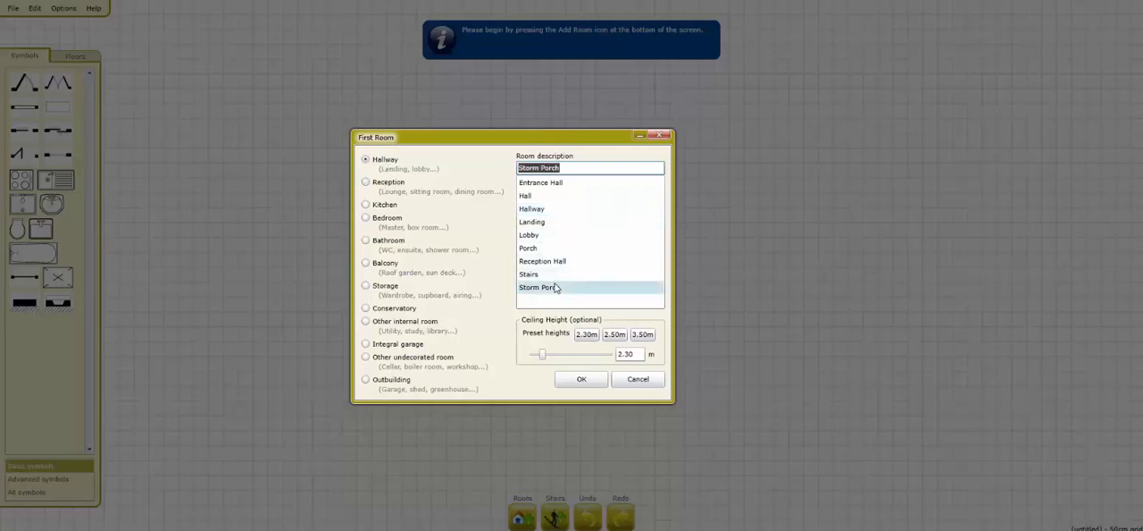
click(554, 263)
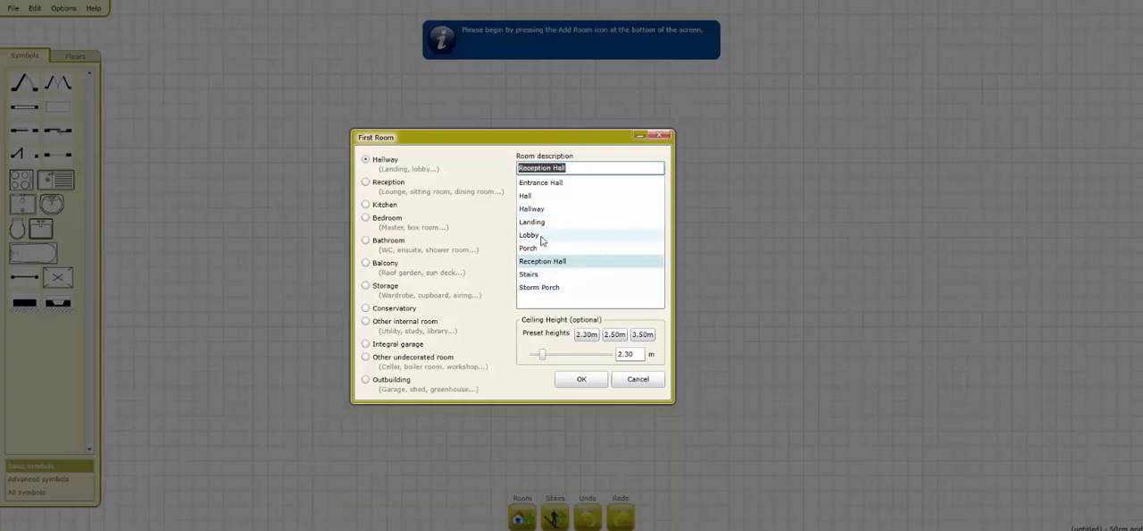
click(542, 237)
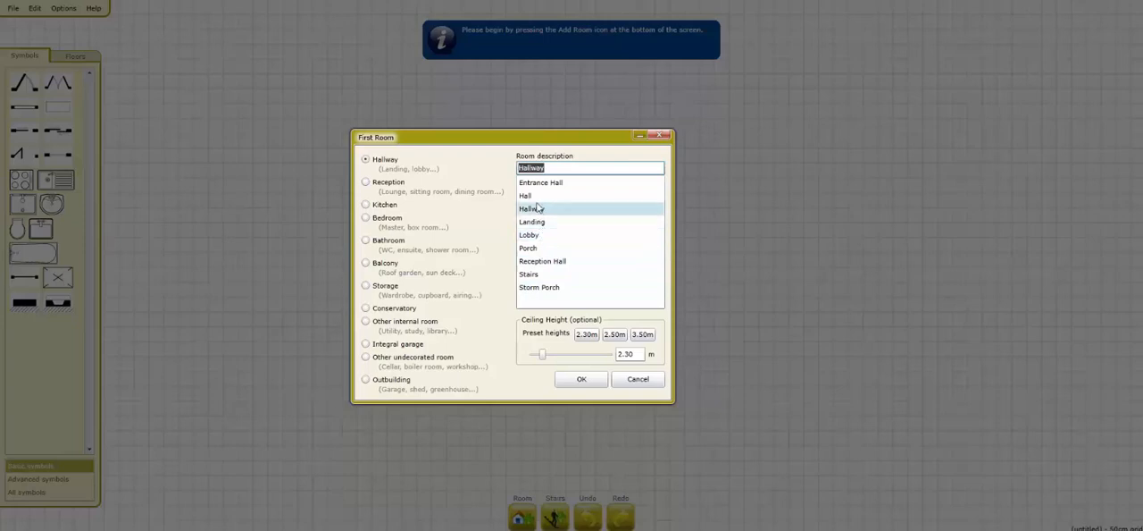
click(528, 196)
click(547, 170)
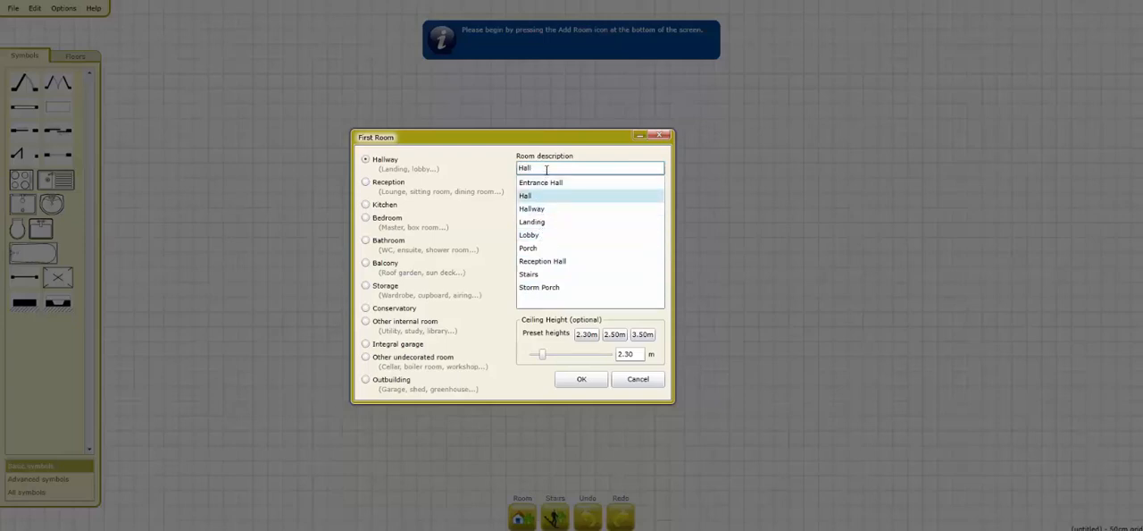
text(Test)
click(600, 184)
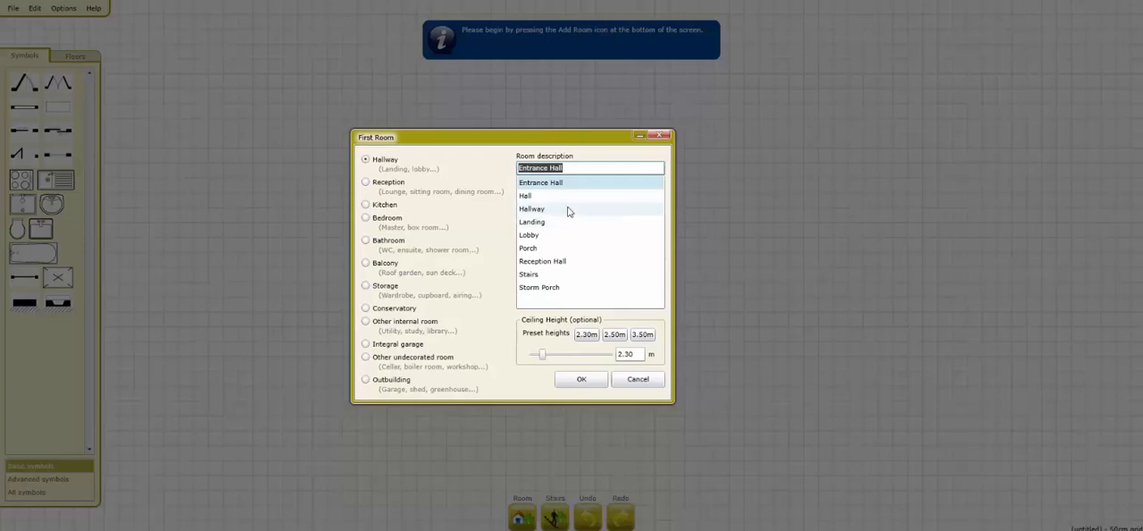
Step: Describe the first room as Hallway and place it on the plan
click(568, 209)
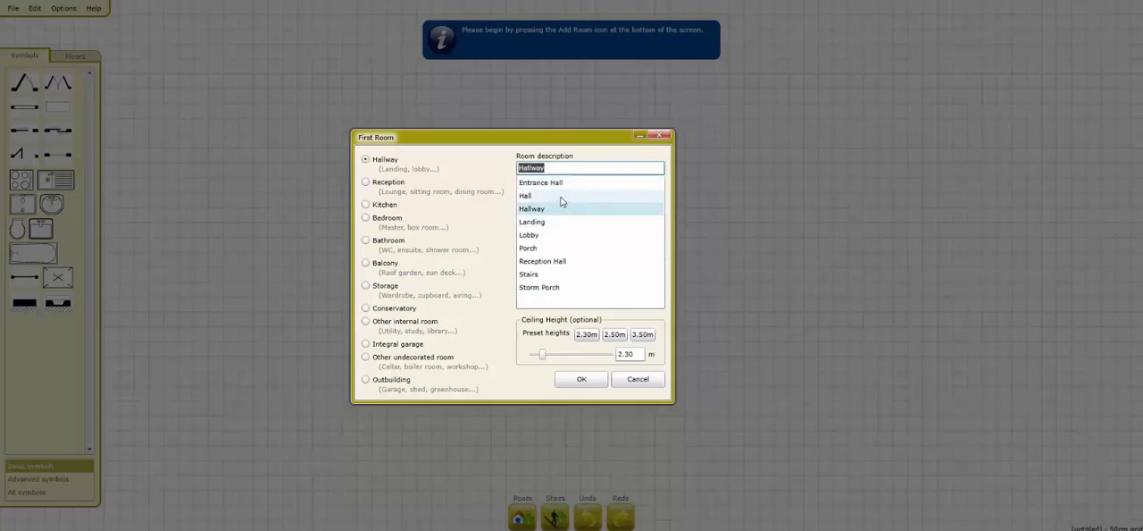
click(582, 379)
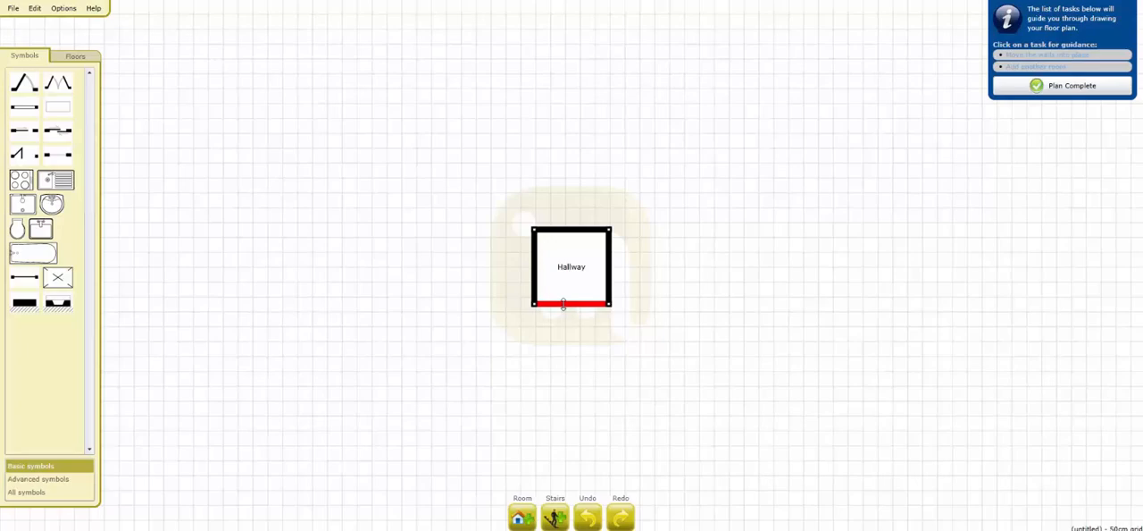
Step: Reshape the hallway into an upright rectangle about 8ft4 wide by moving its lower wall down, right wall slightly outward and upper wall inward
drag(562, 305, 573, 379)
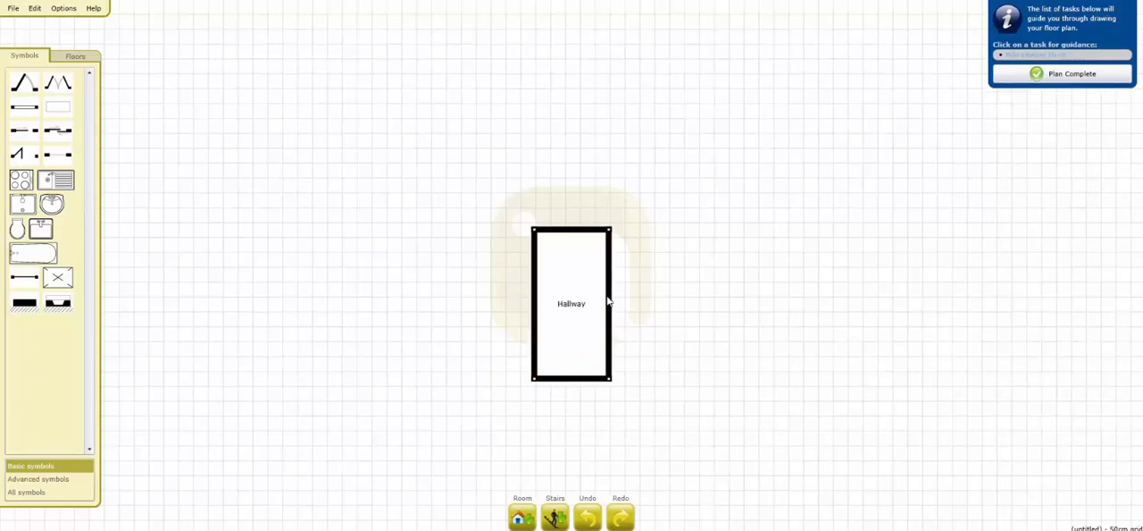
mouse_move(612, 294)
mouse_down()
mouse_move(643, 295)
mouse_move(601, 295)
mouse_move(666, 300)
mouse_move(610, 298)
mouse_up()
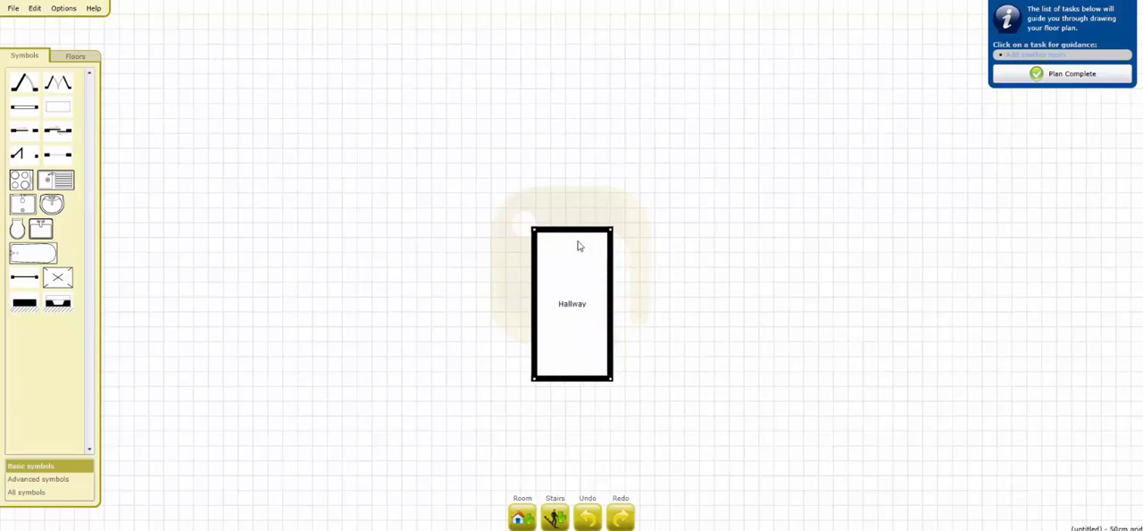
drag(577, 230, 576, 245)
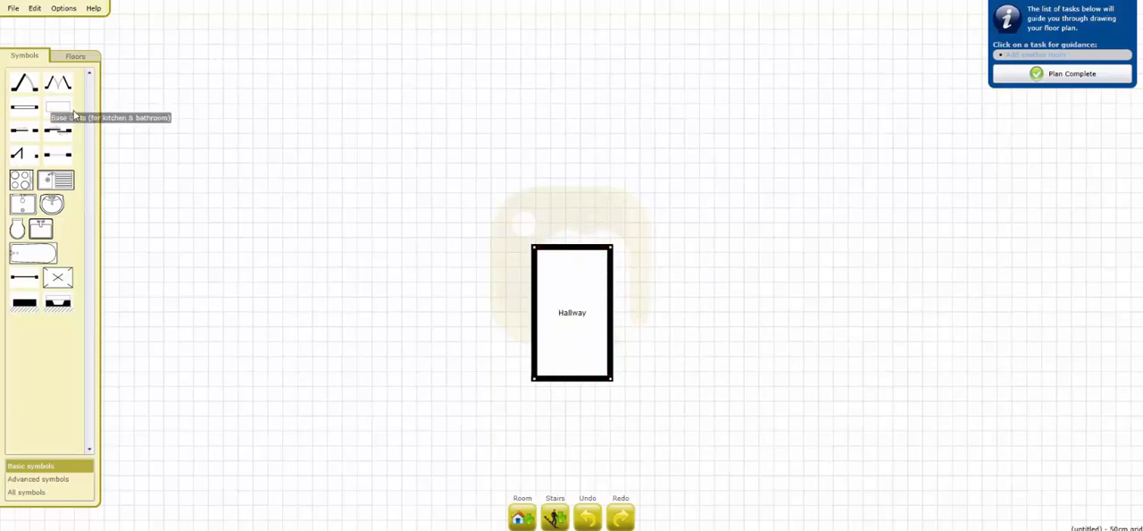
Step: Switch the drawing units to feet and inches and move the hallway's upper wall inward for a length of about 14 ft
click(64, 9)
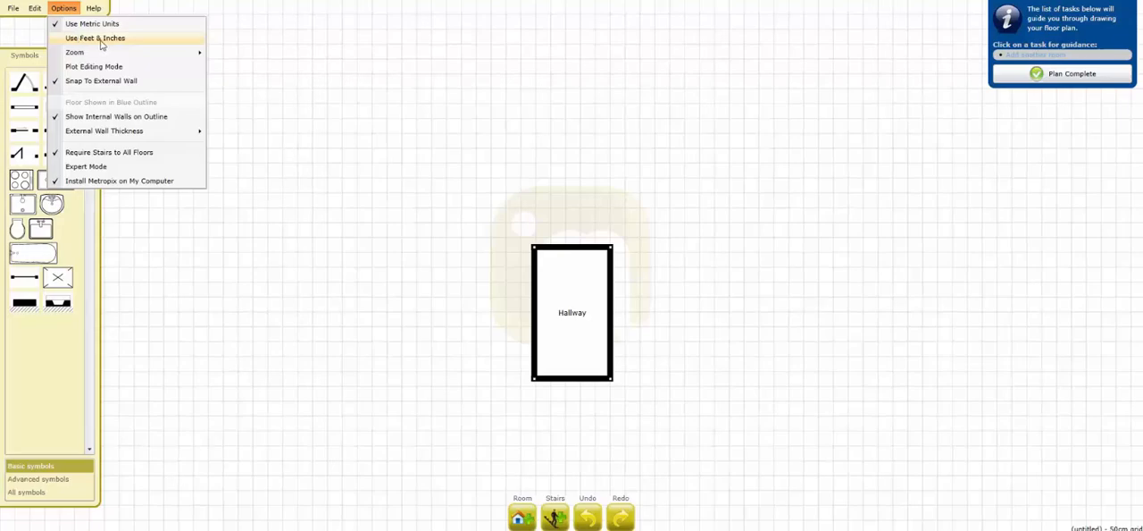
click(101, 43)
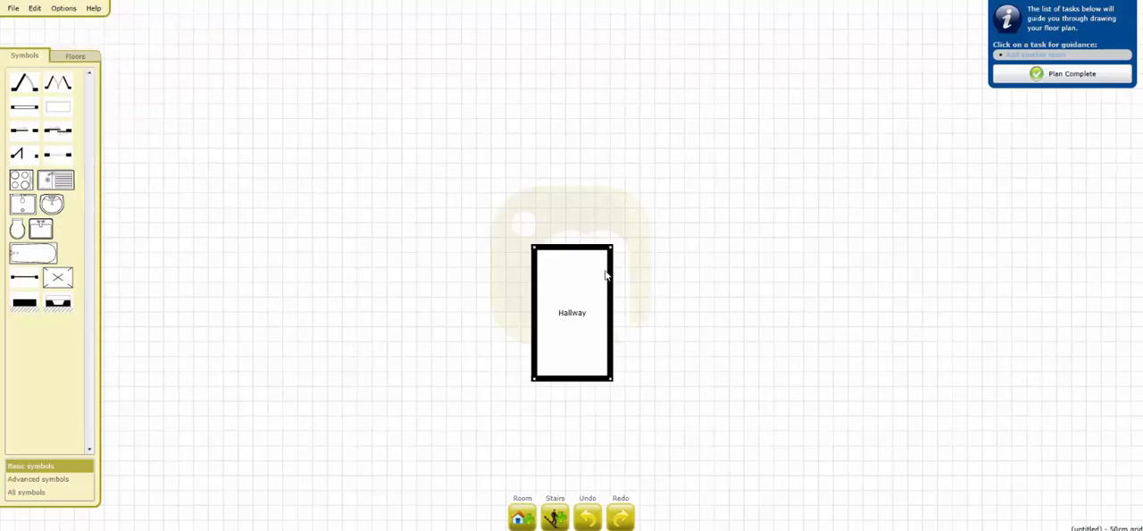
drag(591, 250, 589, 252)
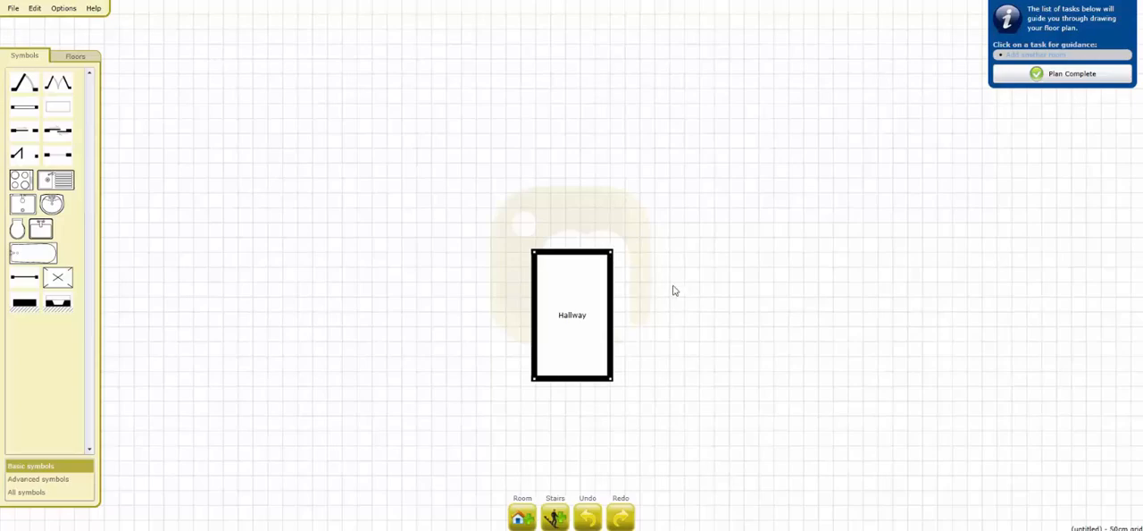
Step: Add a Reception room described as Lounge, about 17ft9 by 11 ft, extending right from the hallway's lower-right corner
drag(674, 290, 641, 278)
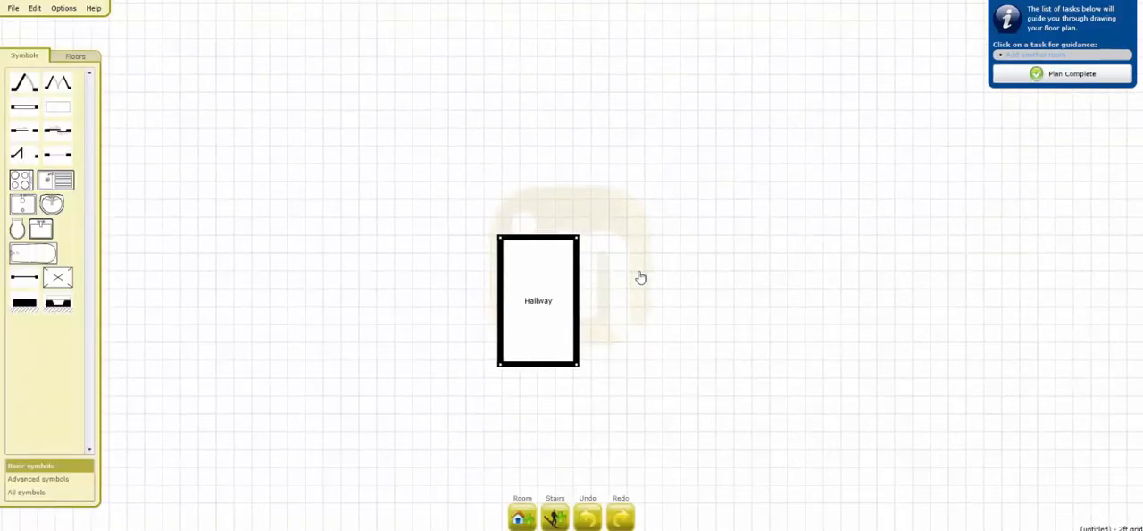
click(511, 514)
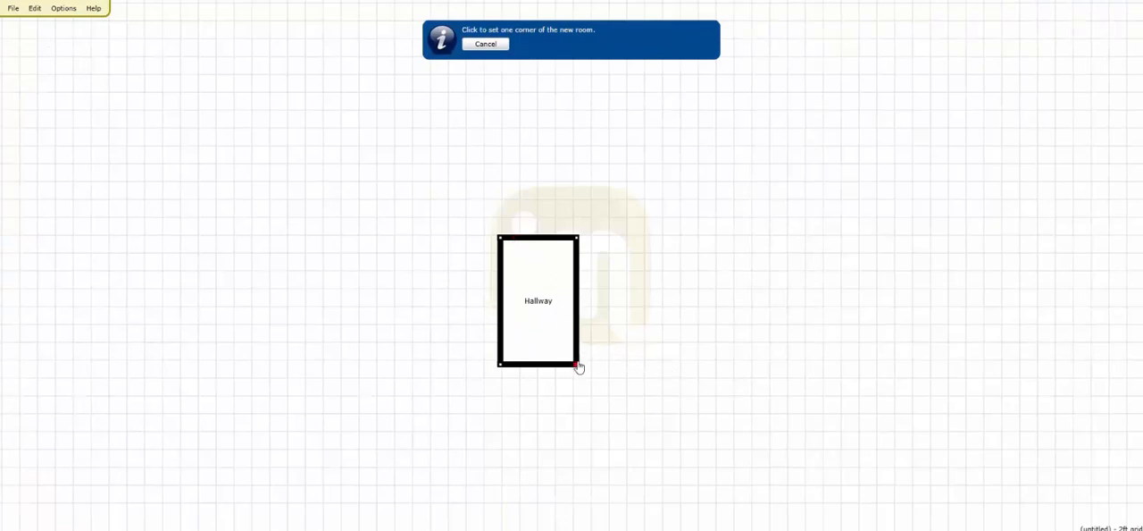
drag(578, 367, 738, 266)
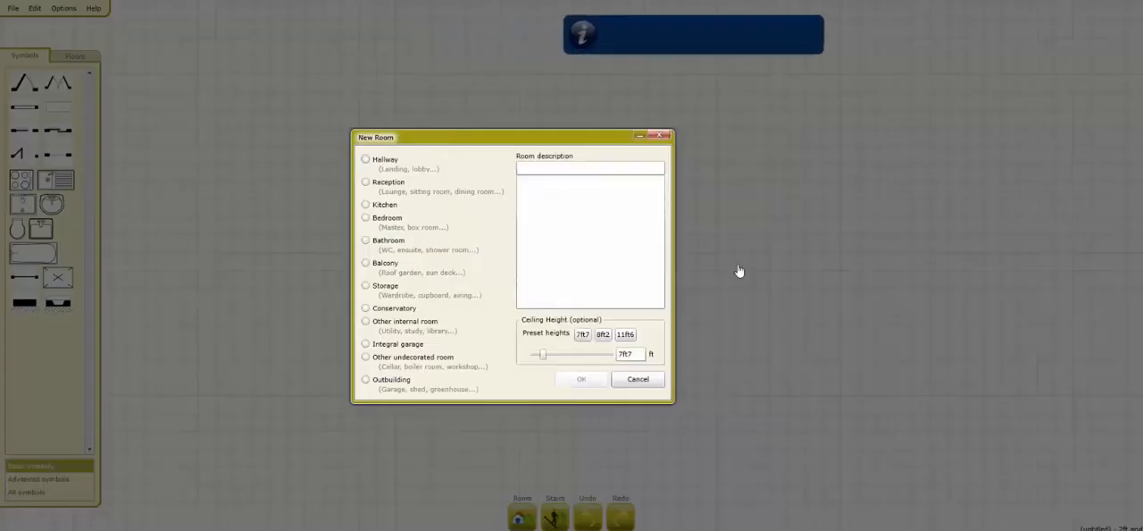
click(382, 182)
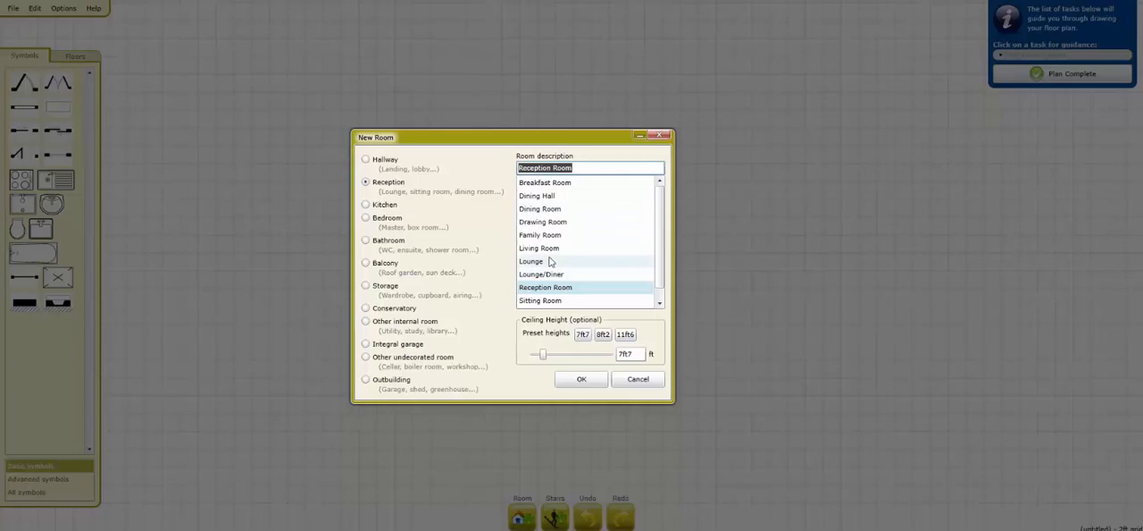
click(550, 261)
click(583, 381)
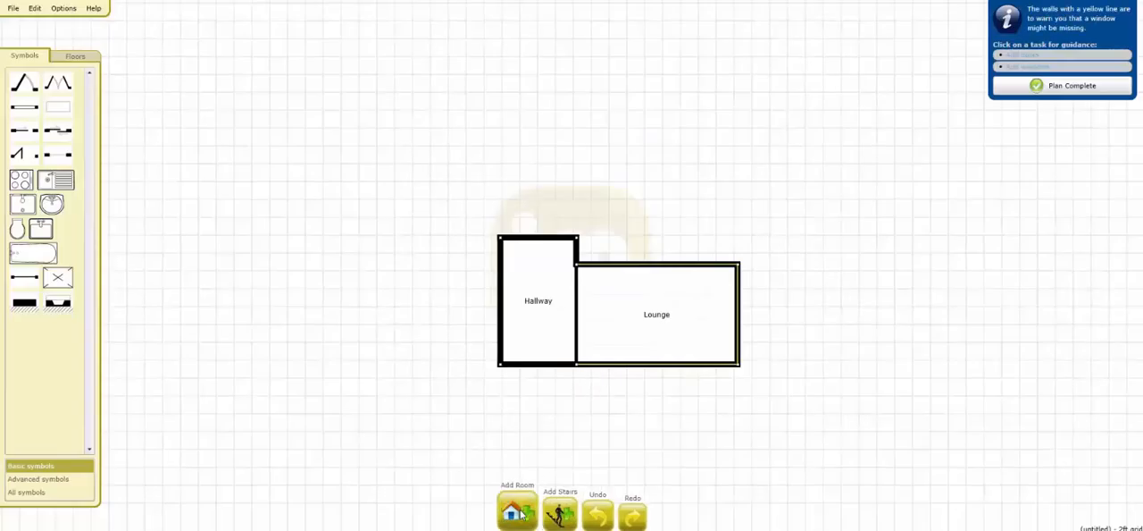
Step: Add a Kitchen about 9ft7 by 10ft11 above the lounge, starting from the lounge's upper-left corner
click(518, 511)
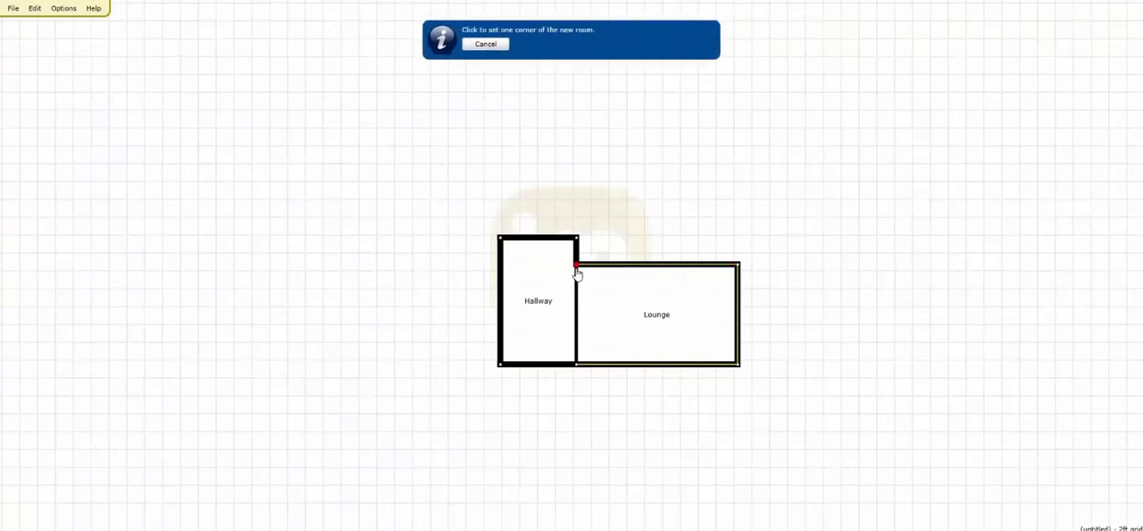
drag(577, 266, 665, 171)
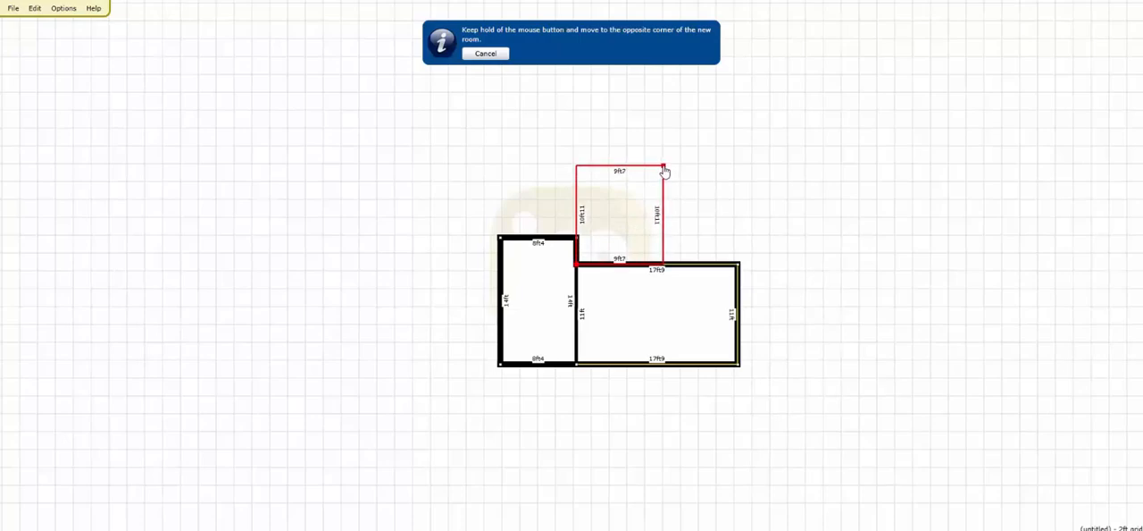
drag(664, 171, 664, 172)
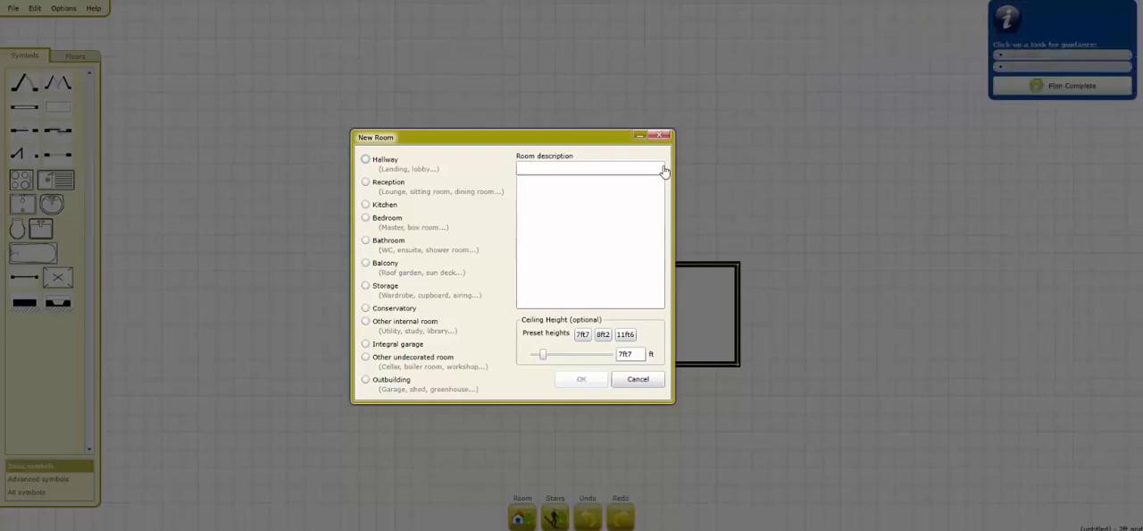
click(396, 206)
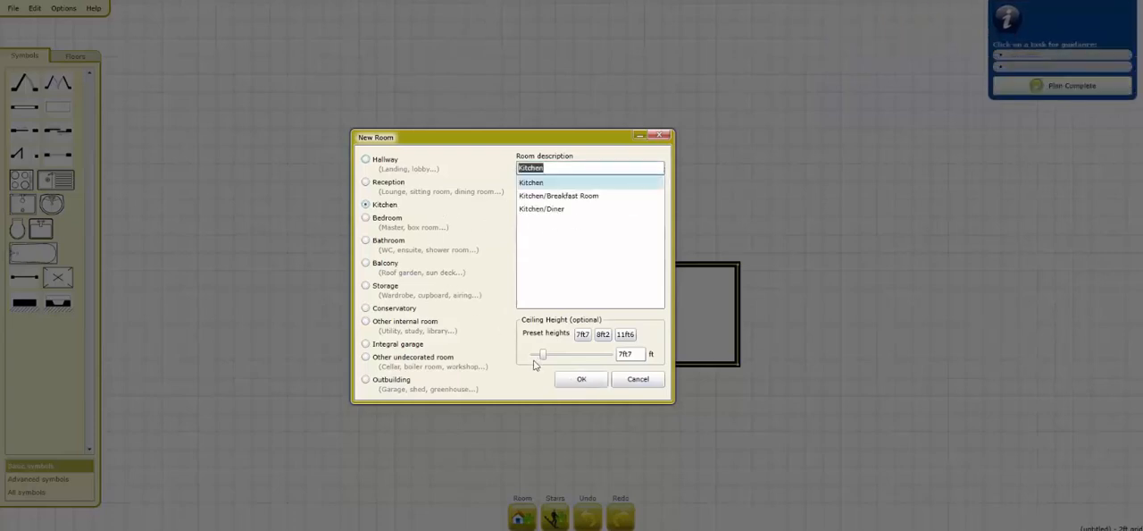
click(576, 378)
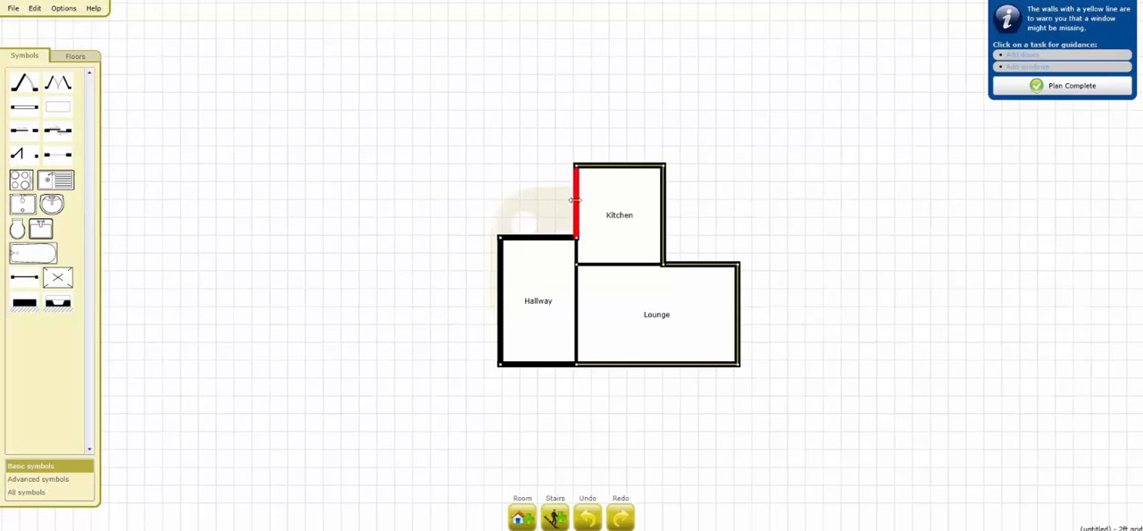
Step: Extend the kitchen over the hallway to about 17ft11 wide and add a Reception room described as Dining Room between the kitchen and the lounge's right edge
drag(575, 199, 503, 203)
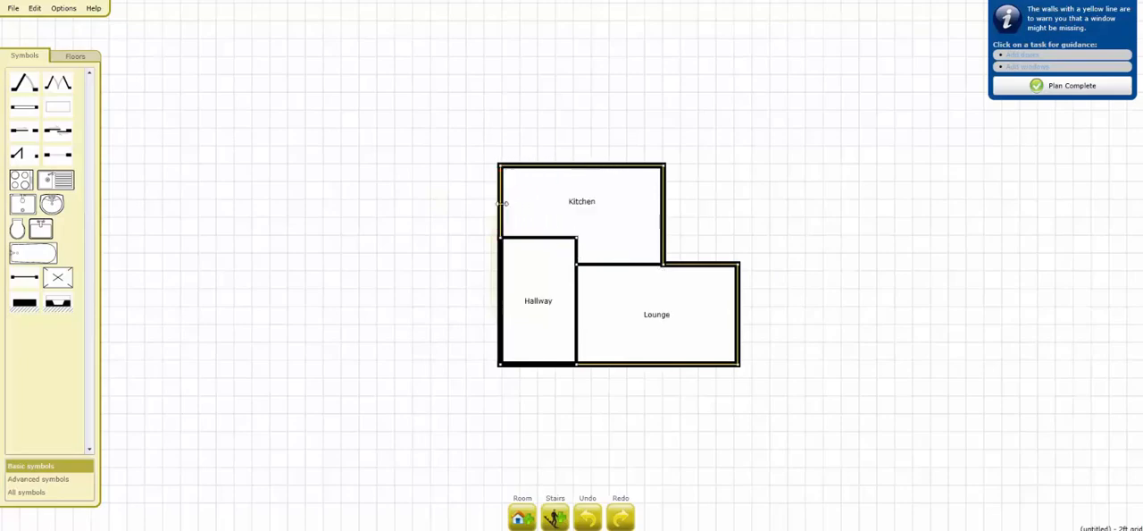
click(523, 516)
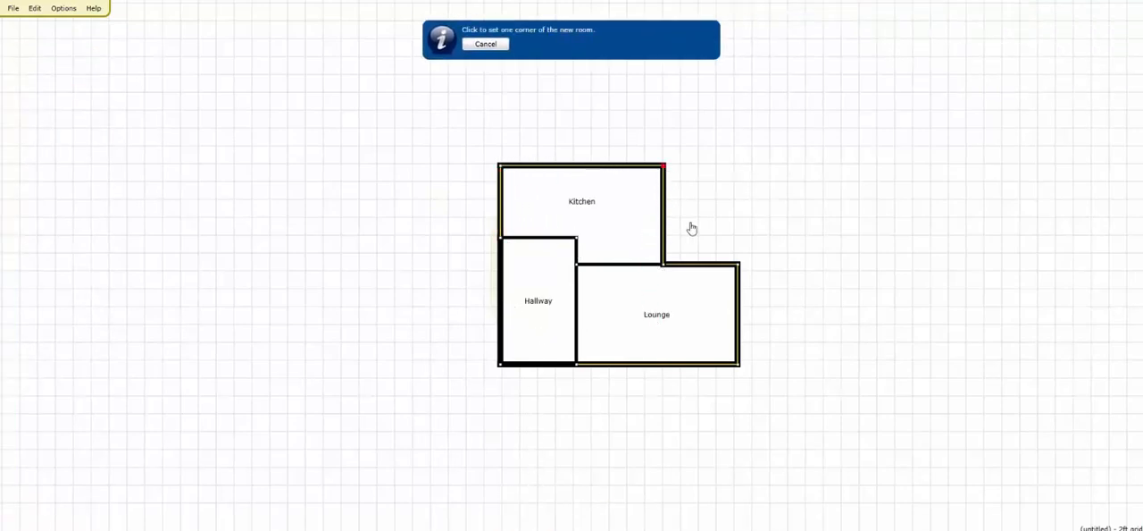
drag(665, 168, 737, 264)
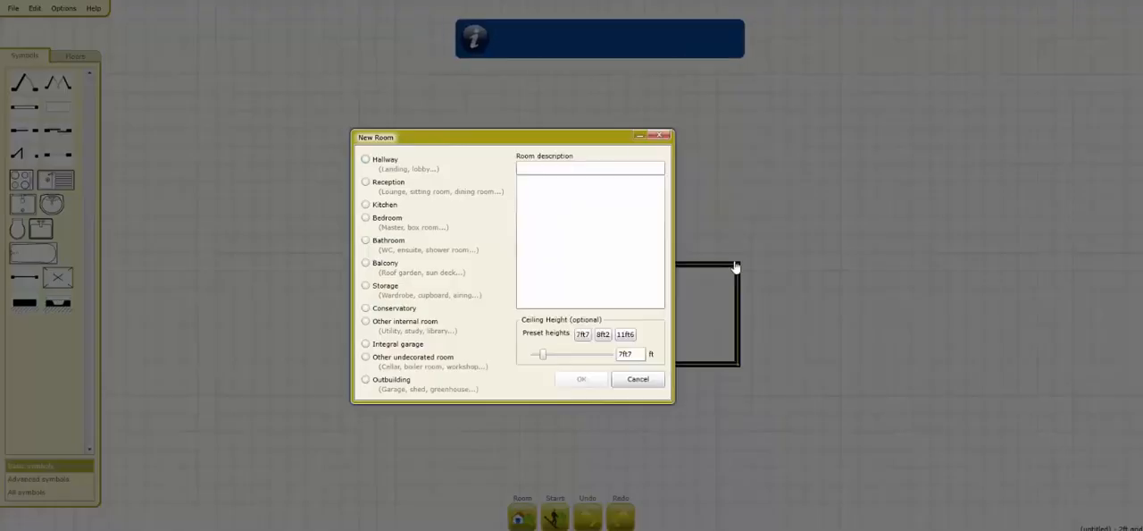
click(384, 185)
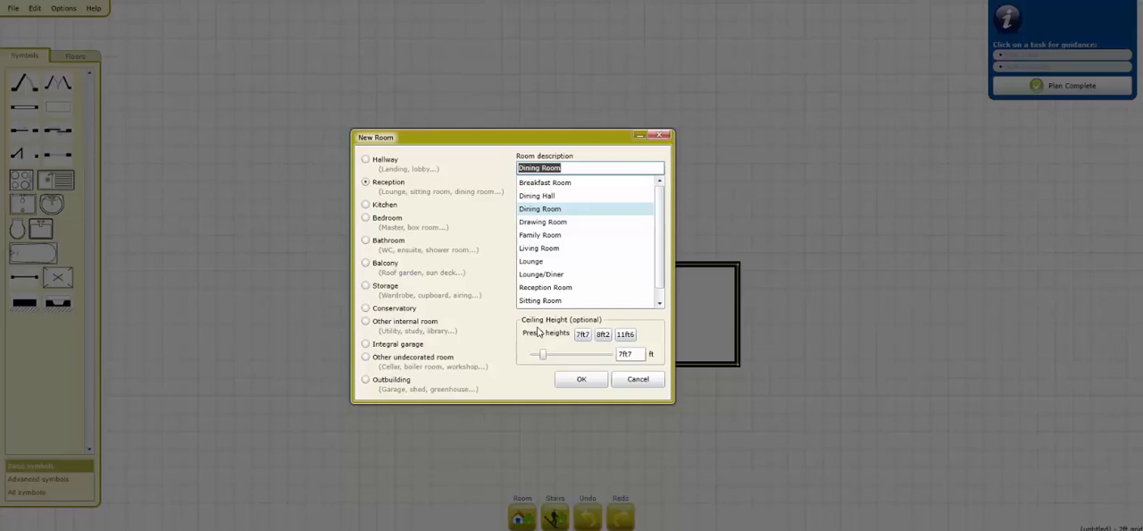
click(576, 382)
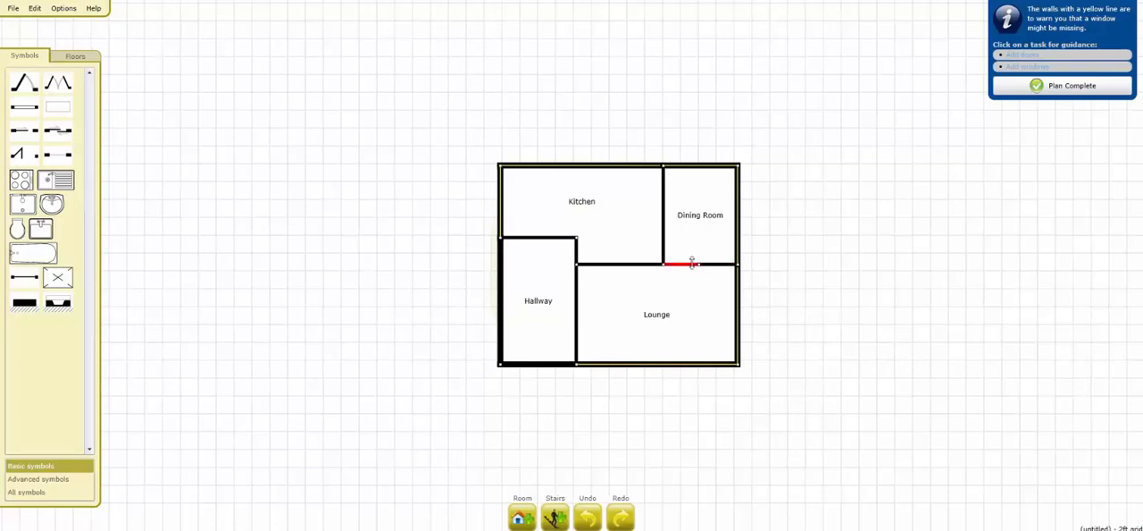
Step: Move the right-hand part of the wall between dining room and lounge down about 2ft6, extending the dining room into the lounge
drag(710, 263, 716, 284)
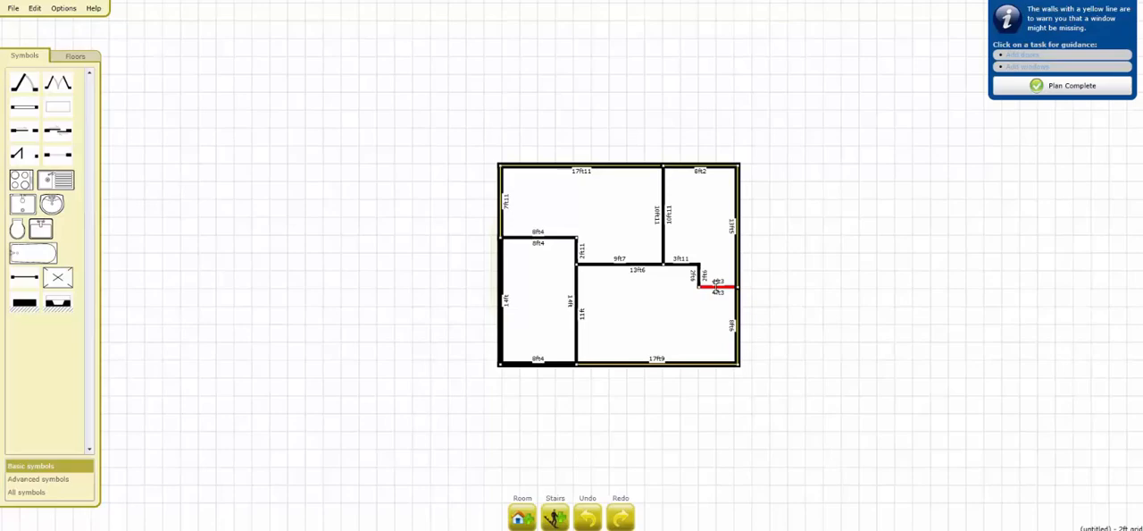
drag(717, 287, 717, 286)
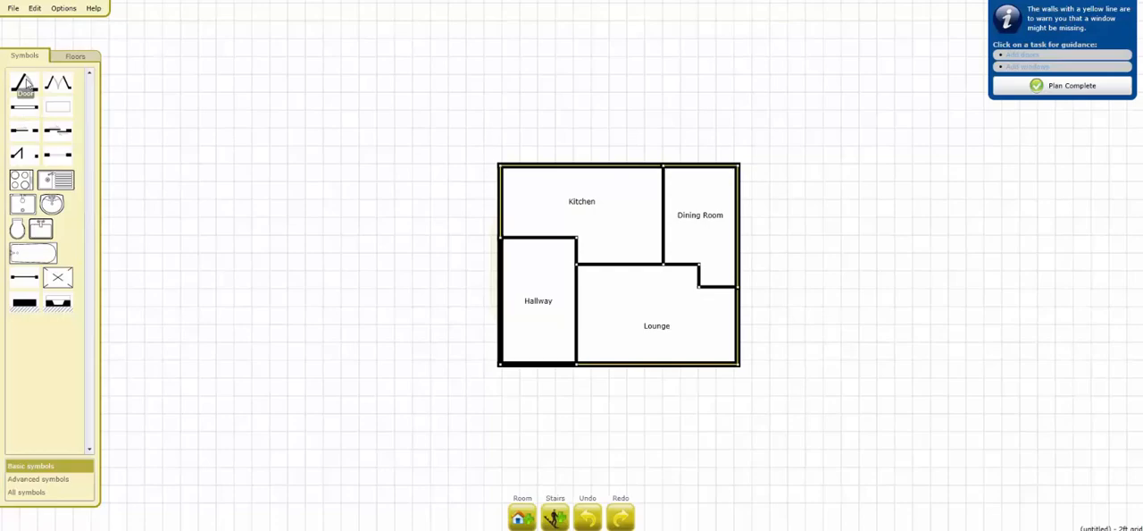
Step: Place single doors in the hallway's lower wall, between hallway and lounge, and between hallway and kitchen
drag(25, 83, 565, 233)
drag(574, 178, 538, 356)
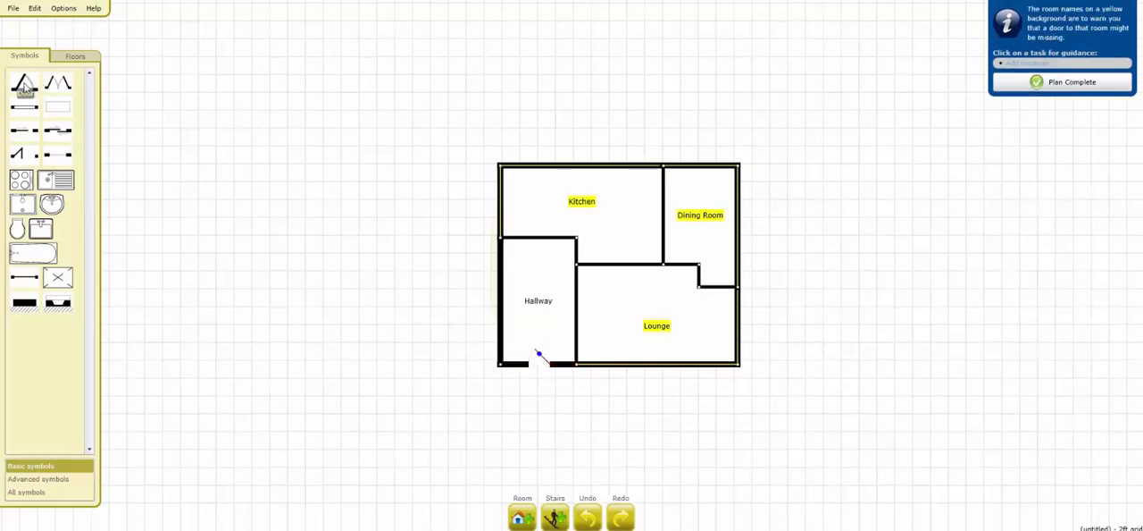
drag(25, 86, 589, 327)
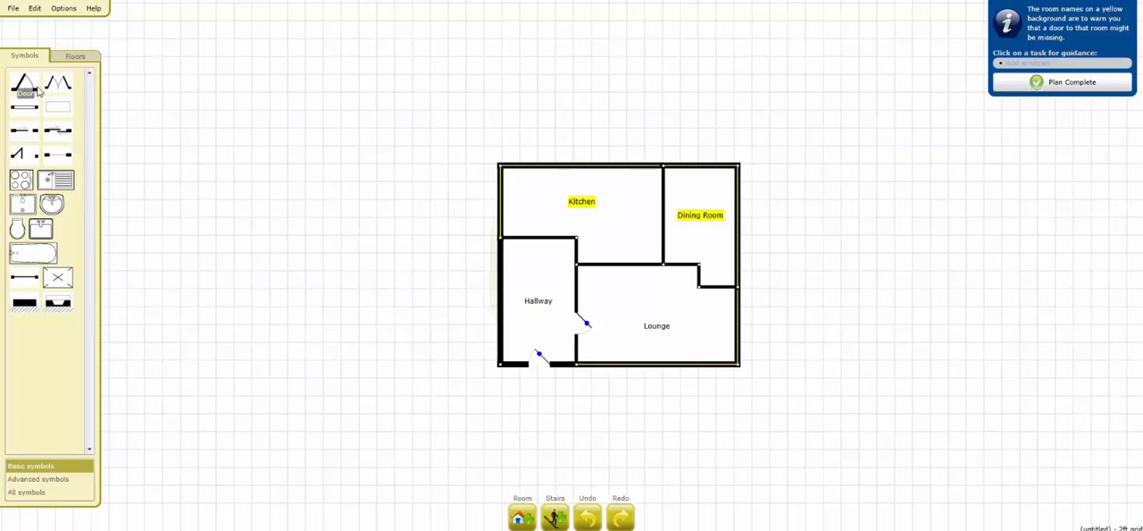
drag(36, 89, 556, 231)
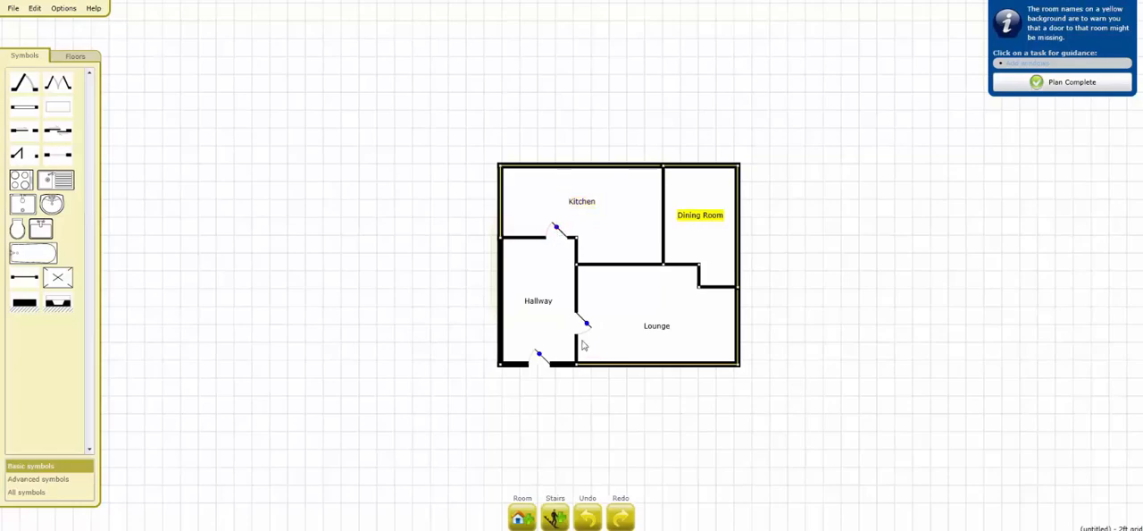
Step: Set the opening width of the door between hallway and kitchen to 2ft6 and shift it left along the wall
click(558, 231)
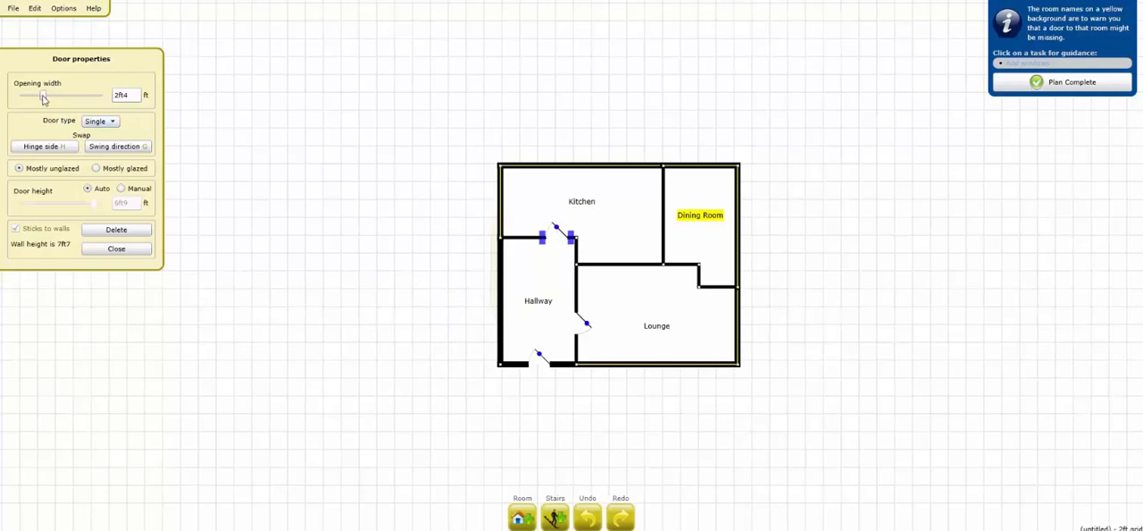
mouse_move(43, 95)
mouse_down()
mouse_move(86, 99)
mouse_move(39, 100)
mouse_up()
drag(534, 246, 531, 247)
Step: Swap the kitchen door's hinge side back and forth, leave it hinged on the right, and move the door slightly right along the wall
click(37, 147)
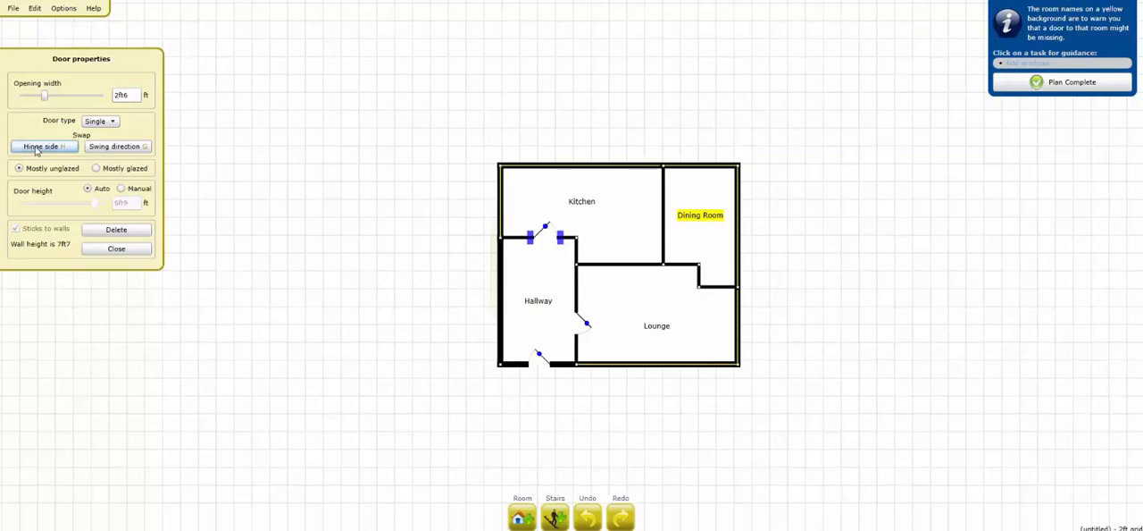
click(37, 149)
click(37, 149)
click(37, 148)
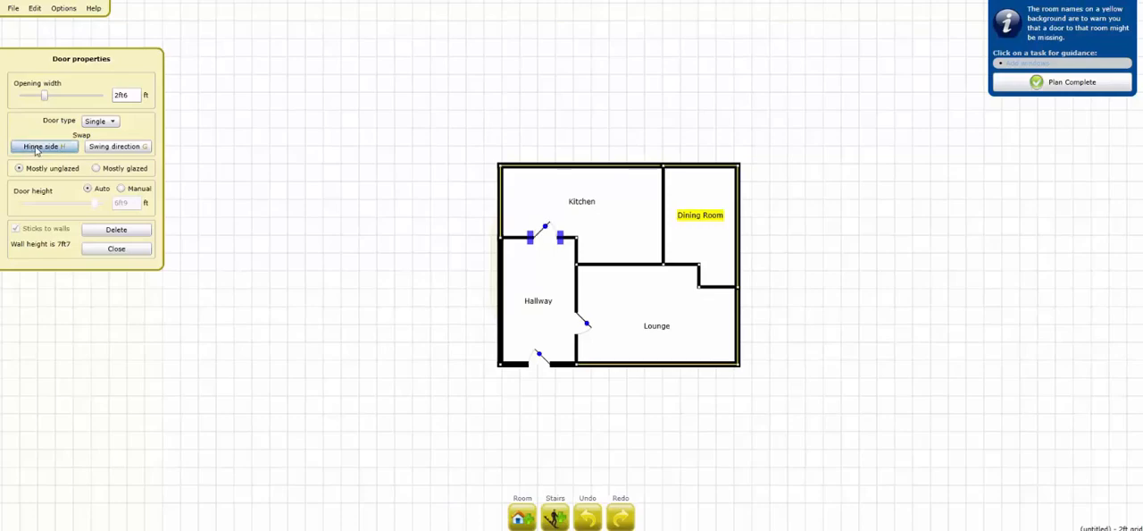
click(36, 148)
click(36, 148)
click(36, 148)
click(36, 148)
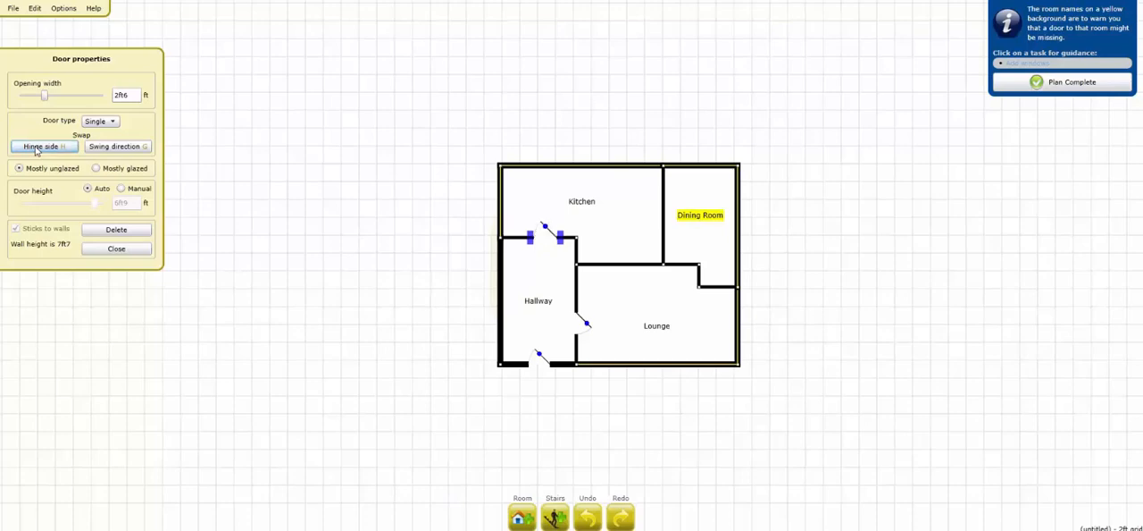
click(36, 148)
click(37, 148)
drag(550, 231, 554, 233)
click(117, 250)
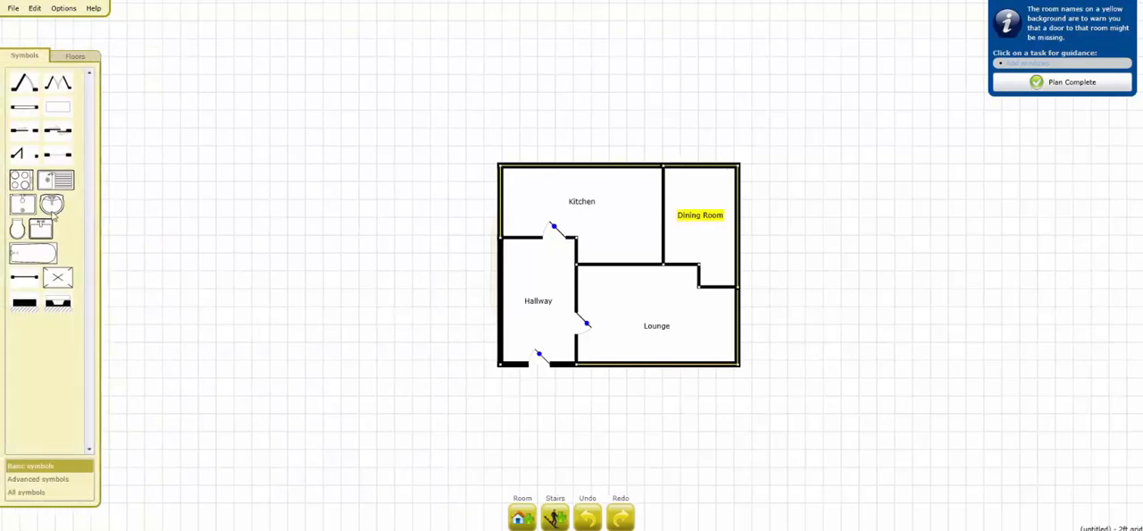
Step: Place a double door in the dining room's upper wall and an opening in the wall between kitchen and dining room
drag(58, 84, 718, 158)
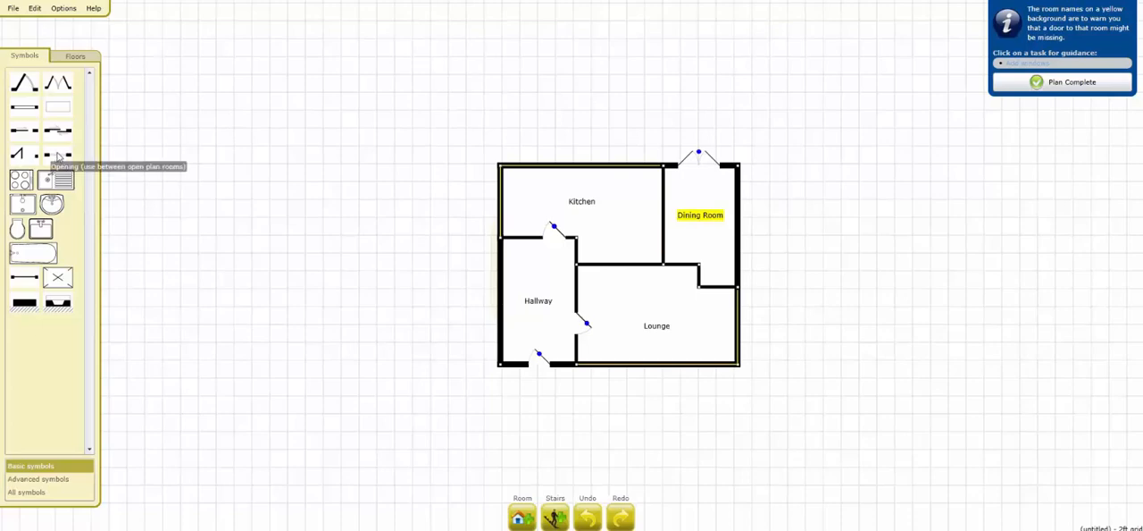
drag(55, 157, 672, 223)
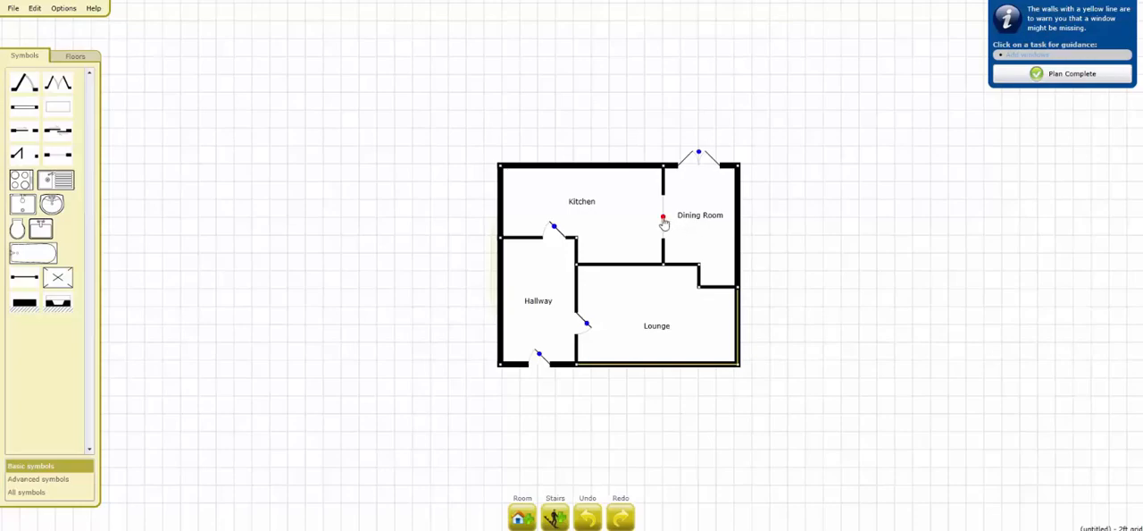
Step: Widen the opening between the kitchen and dining room to about 8ft2
click(664, 220)
mouse_move(669, 248)
mouse_down()
mouse_move(668, 262)
mouse_move(668, 238)
mouse_move(670, 281)
mouse_move(669, 257)
mouse_up()
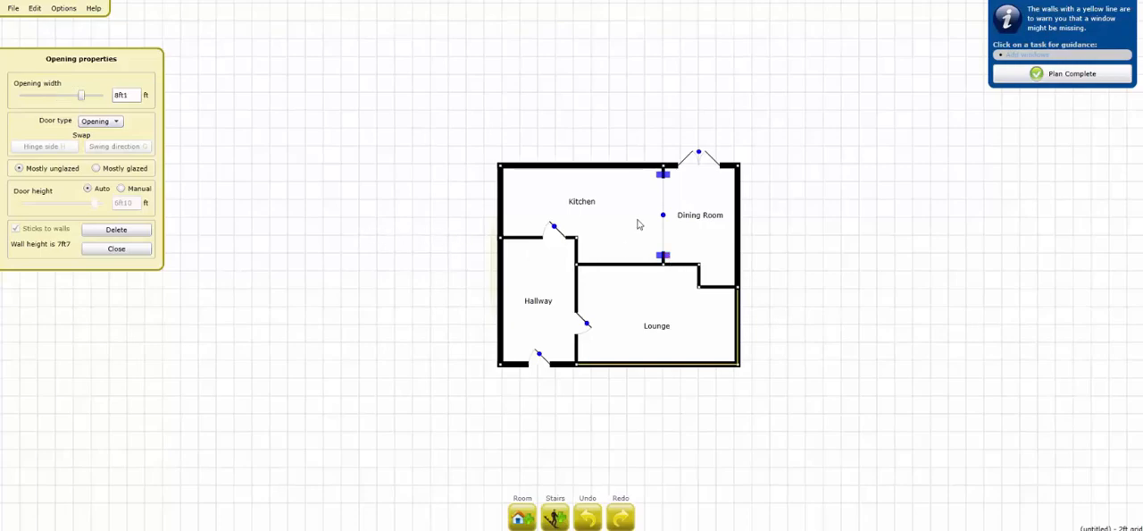
mouse_move(668, 257)
mouse_down()
mouse_move(670, 294)
mouse_move(672, 268)
mouse_up()
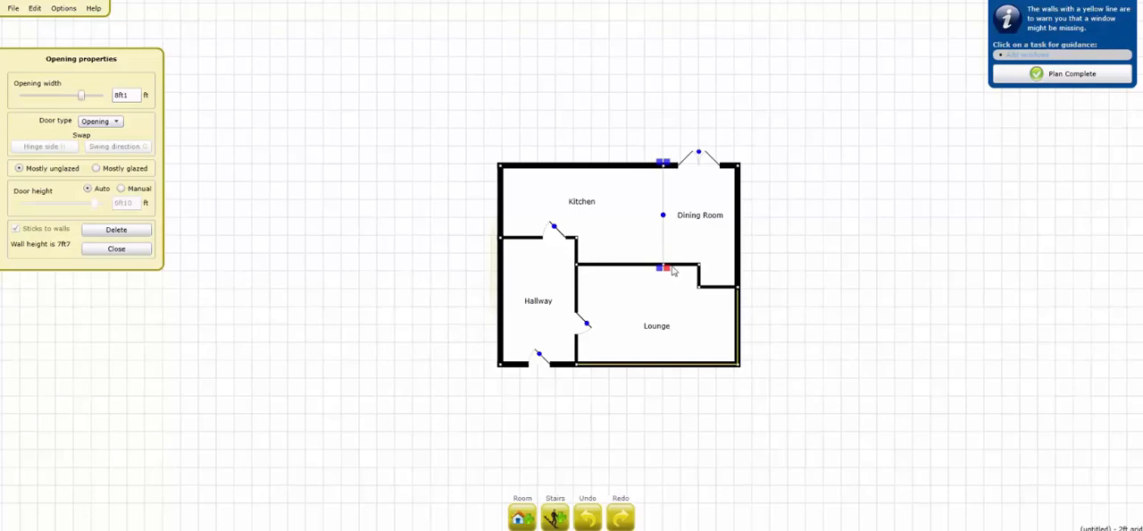
click(141, 250)
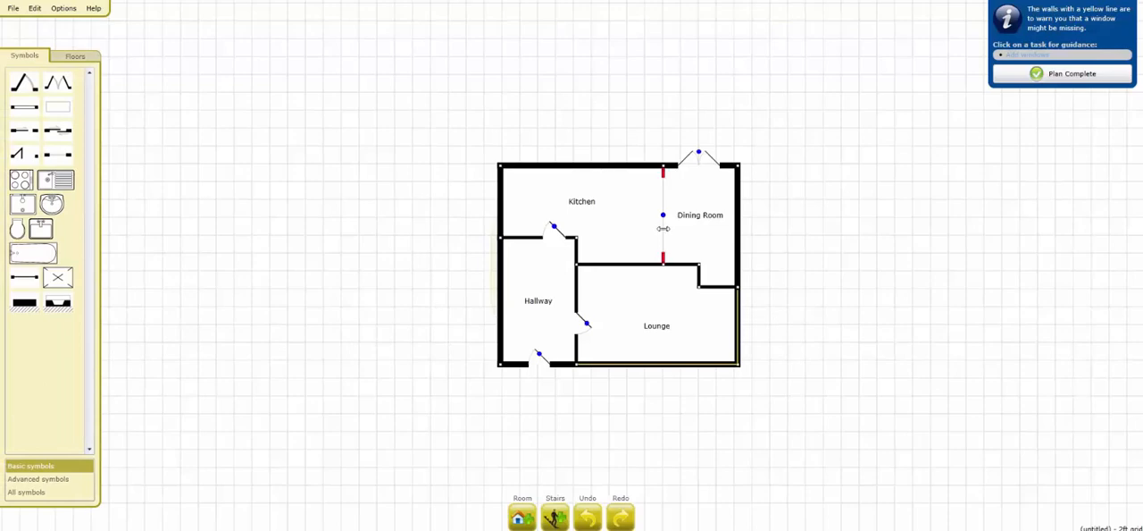
Step: Review the properties of the kitchen door, the kitchen–dining room opening, the dining room's double door and the lounge door
click(555, 230)
click(663, 219)
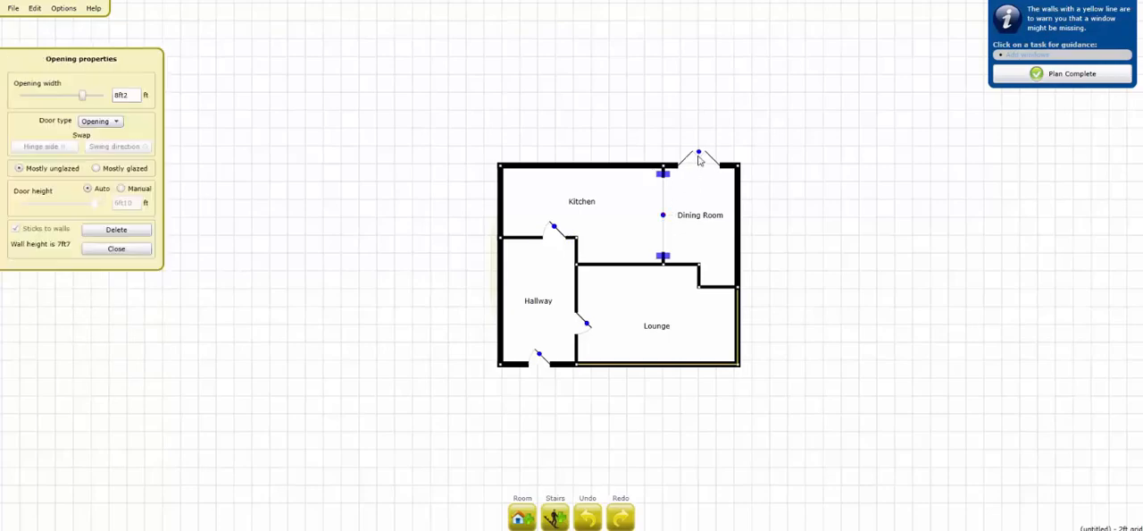
click(701, 157)
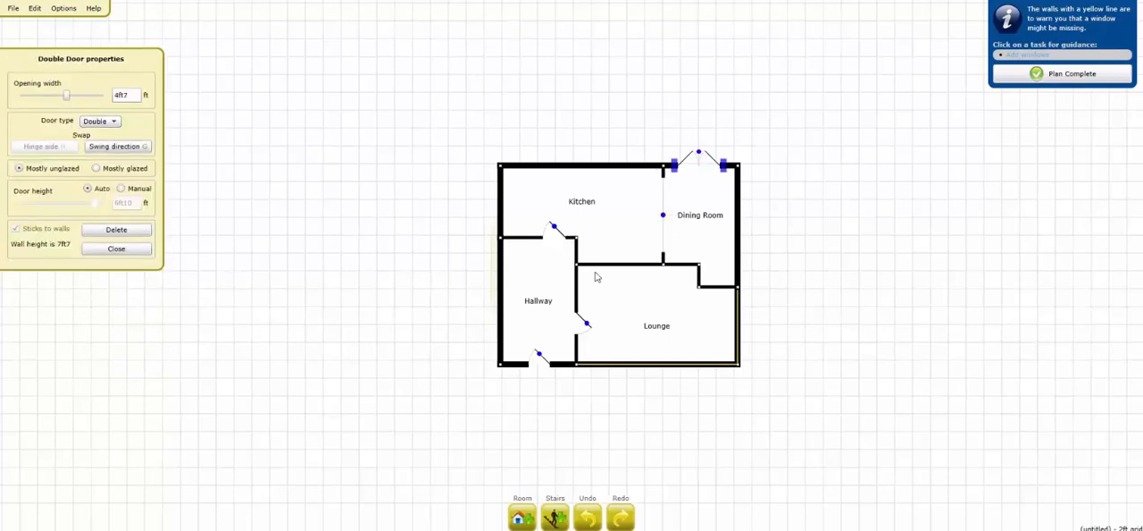
click(586, 327)
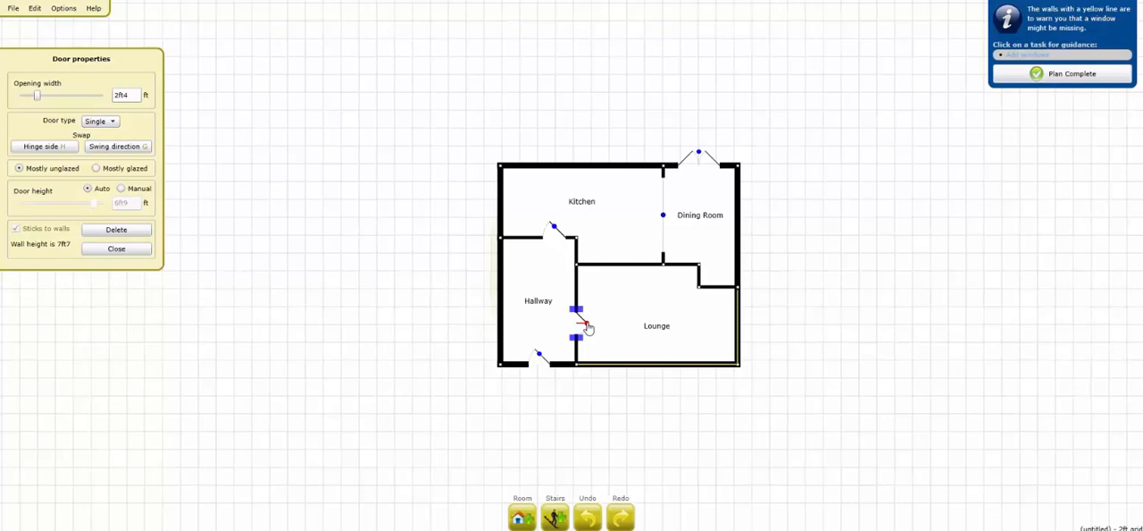
click(125, 94)
click(130, 250)
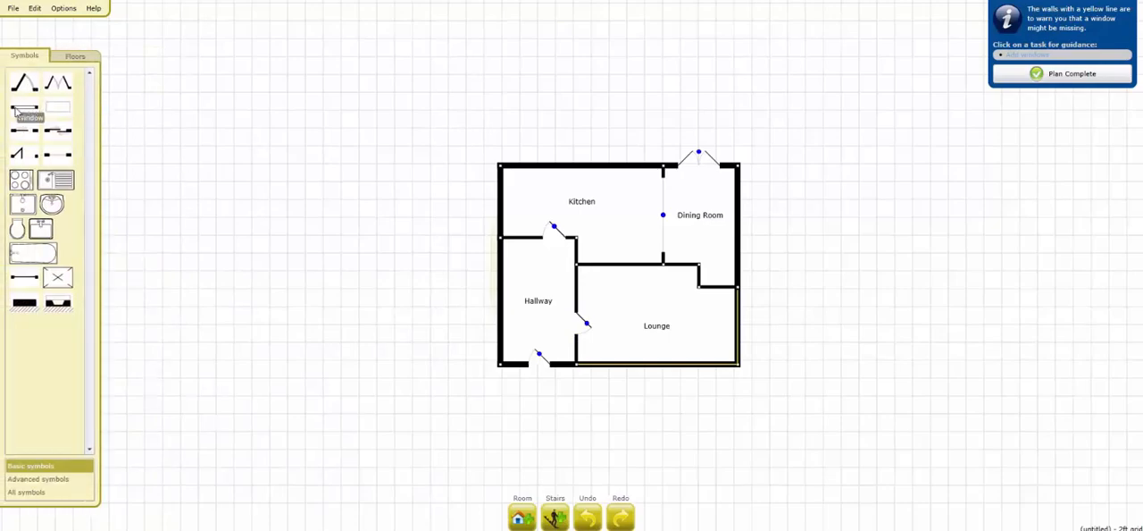
Step: Add a window to the kitchen's upper wall and widen it to about 8ft11
drag(16, 109, 574, 170)
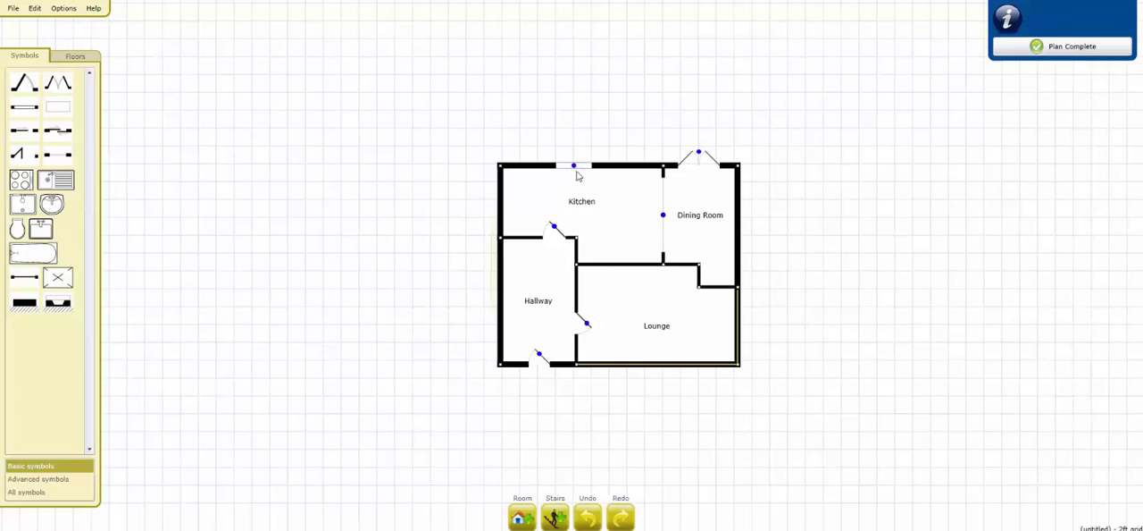
click(592, 174)
drag(598, 173, 618, 174)
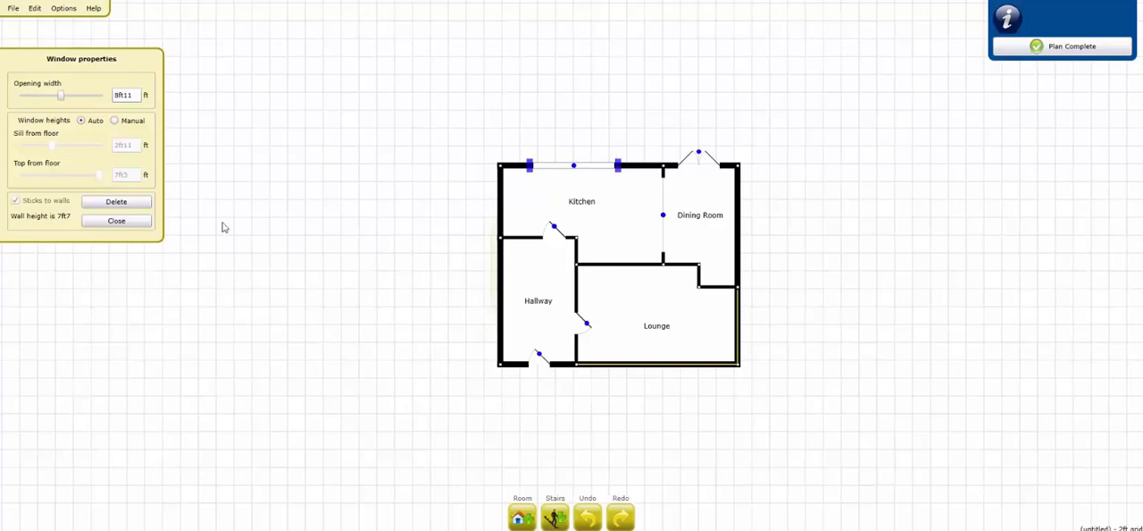
click(130, 222)
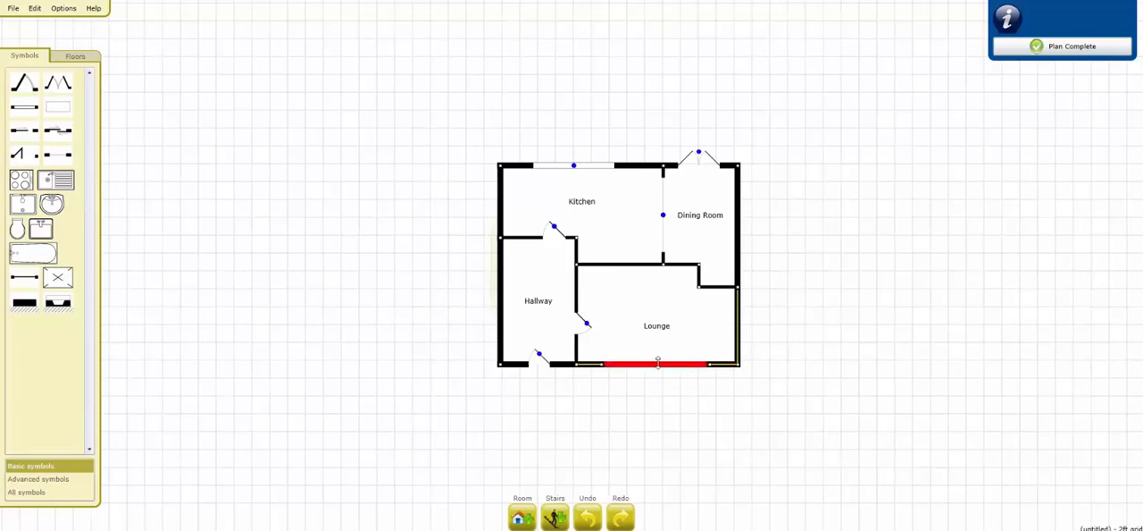
Step: Form a bay in the lounge by pulling the middle of its lower wall outward and moving both outer corners inward to angle the sides
drag(657, 362, 659, 386)
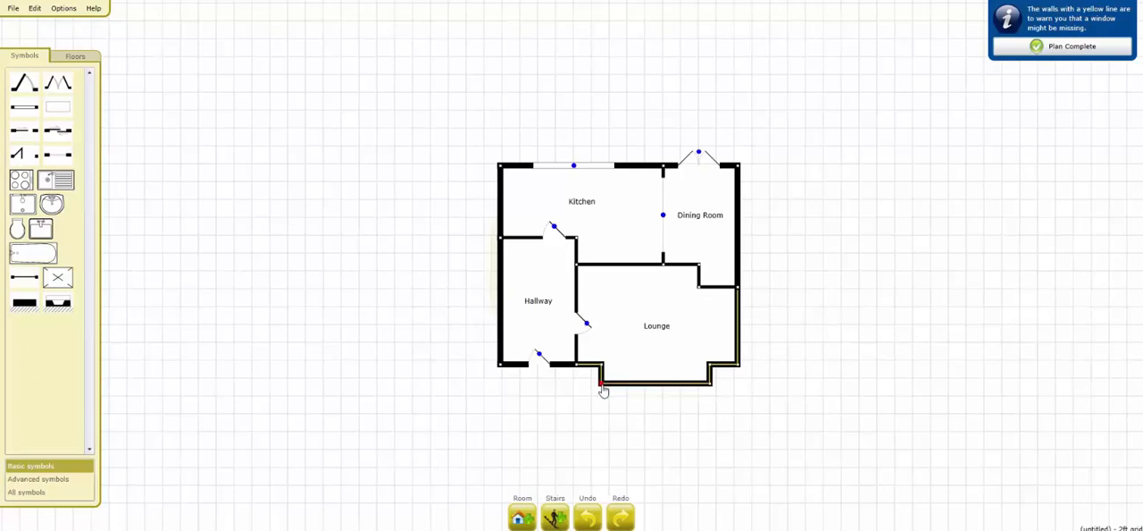
drag(603, 384, 617, 389)
drag(711, 389, 695, 391)
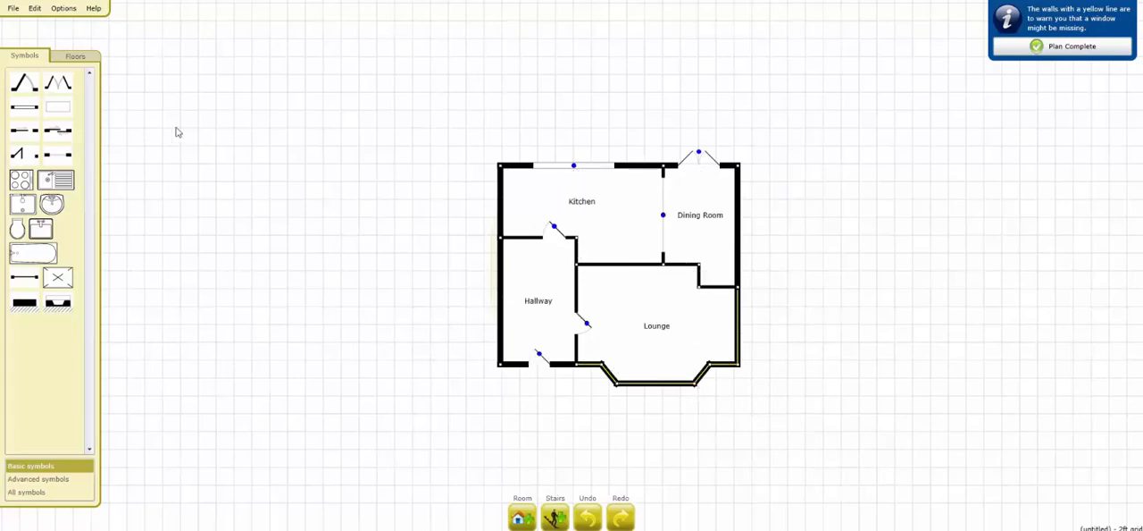
drag(58, 156, 736, 325)
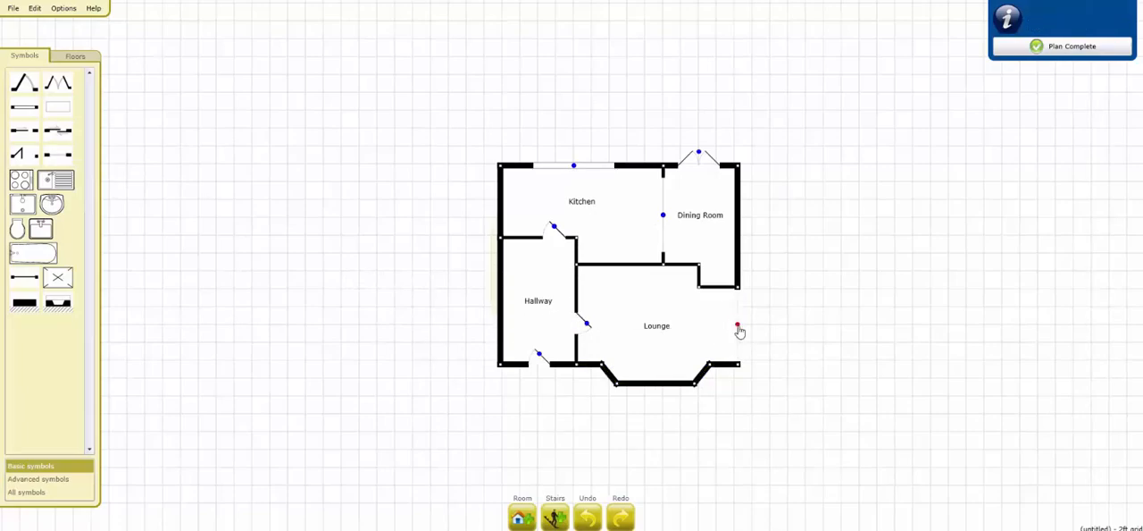
click(738, 327)
click(117, 228)
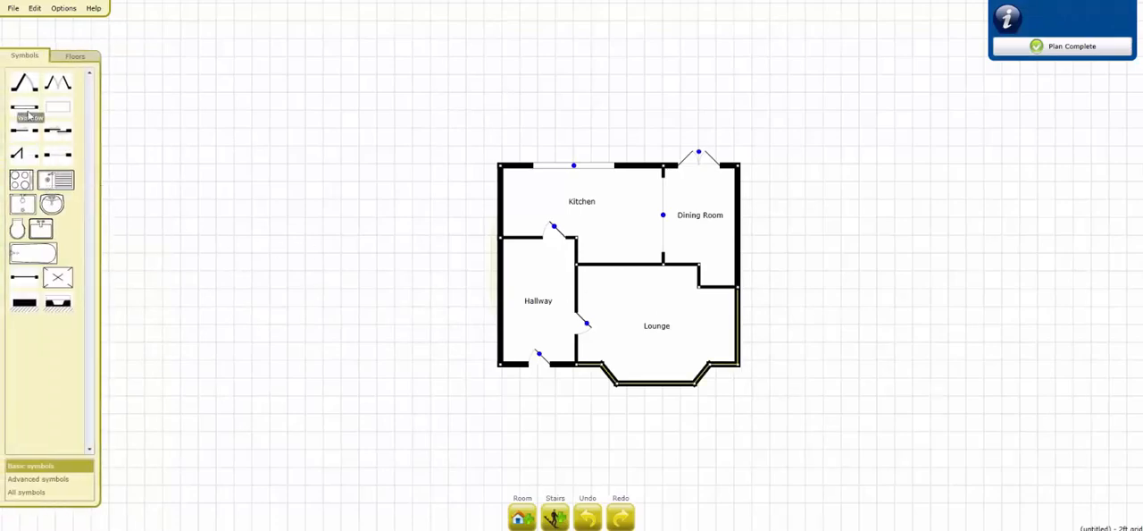
Step: Fit windows into both angled sides and the front wall of the lounge's bay
drag(29, 115, 702, 376)
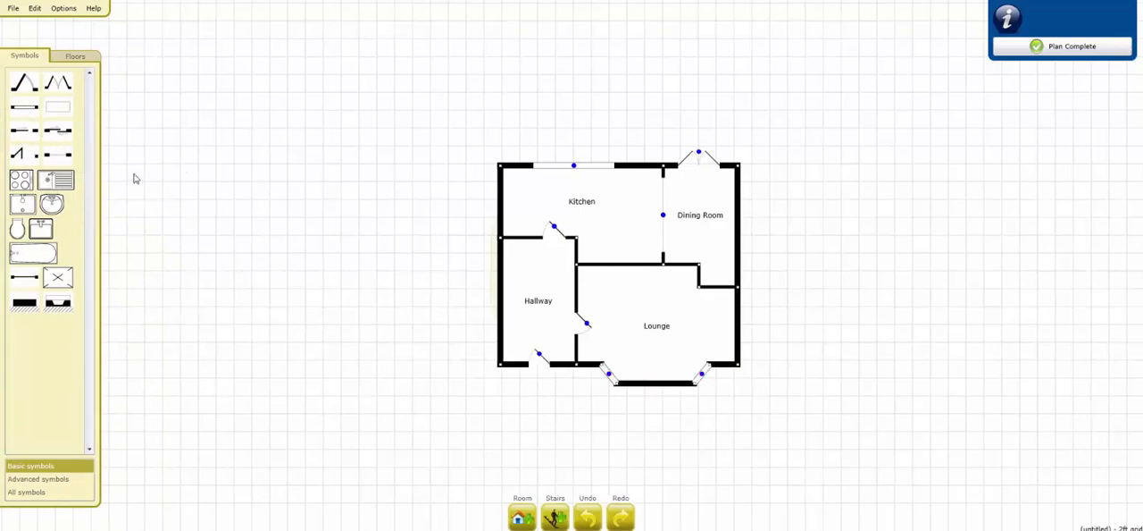
drag(28, 118, 656, 384)
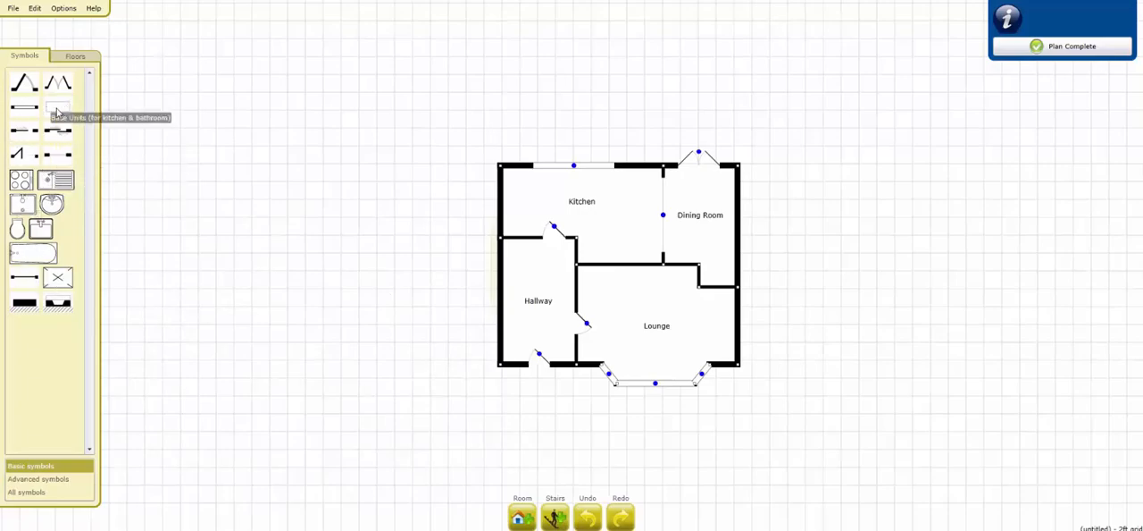
Step: Add base units along the kitchen's left wall and along its upper wall, the upper one 17ft11 wide and 2 ft deep
drag(56, 112, 507, 206)
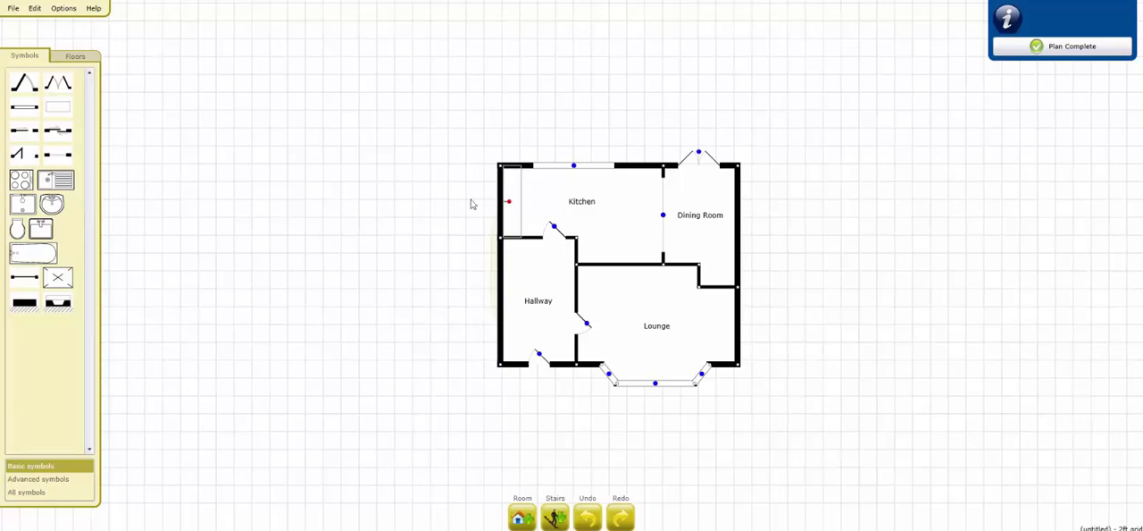
drag(60, 112, 645, 195)
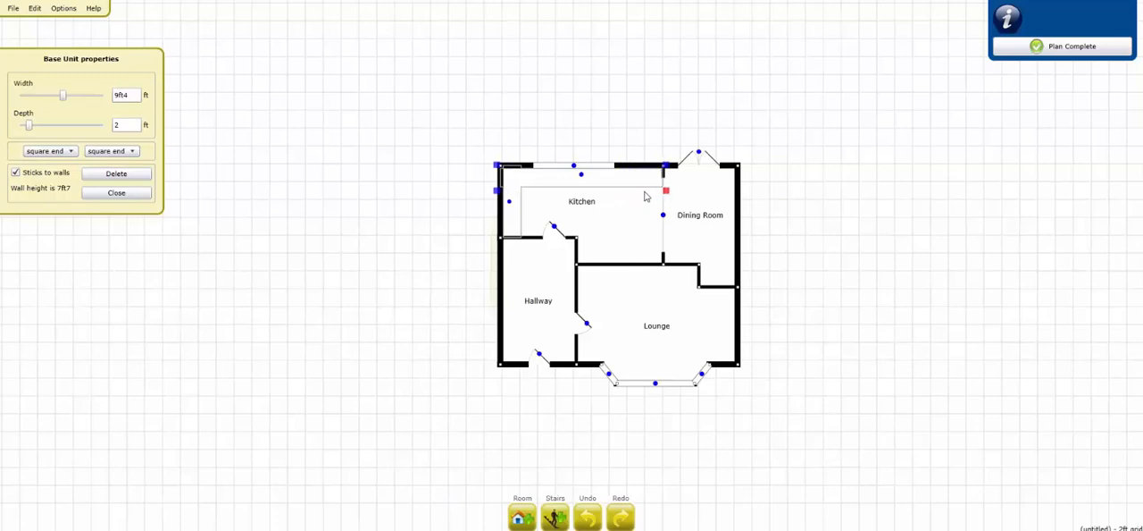
Step: Place a hob on the kitchen's left base unit, and a double sink with drainer and a dishwasher along the upper base unit
click(116, 192)
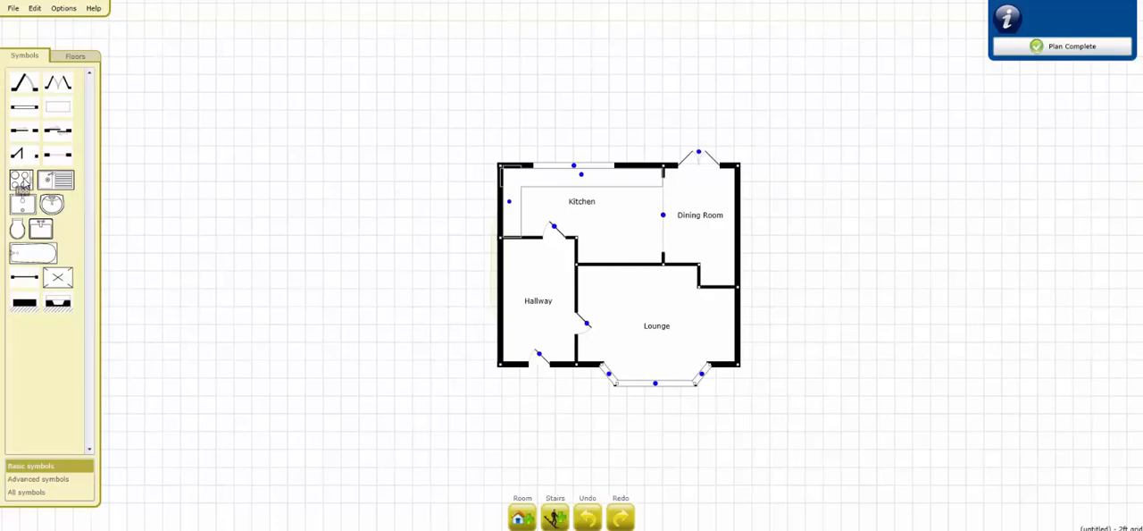
drag(22, 183, 515, 211)
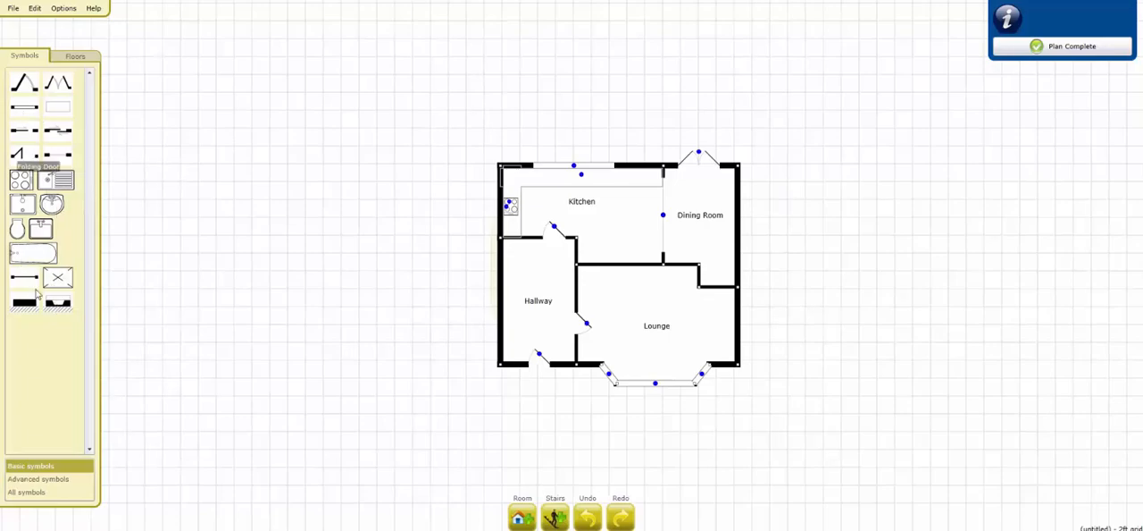
click(34, 493)
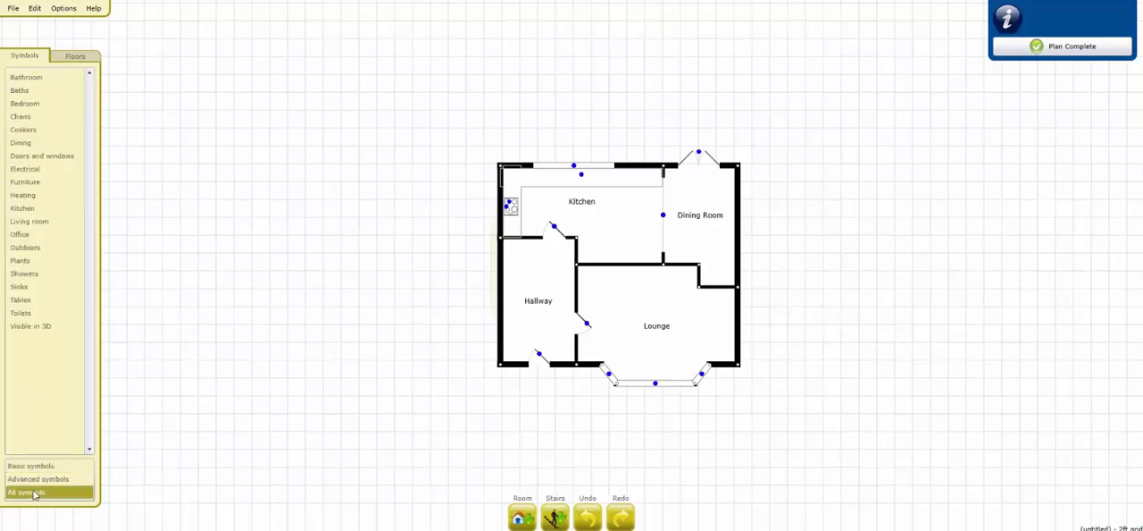
click(30, 213)
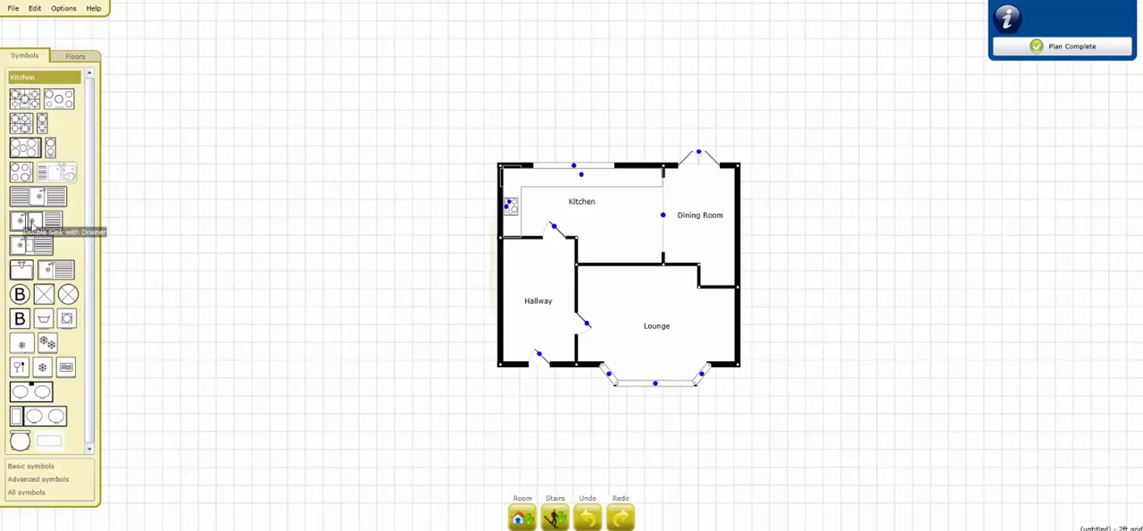
drag(32, 221, 578, 185)
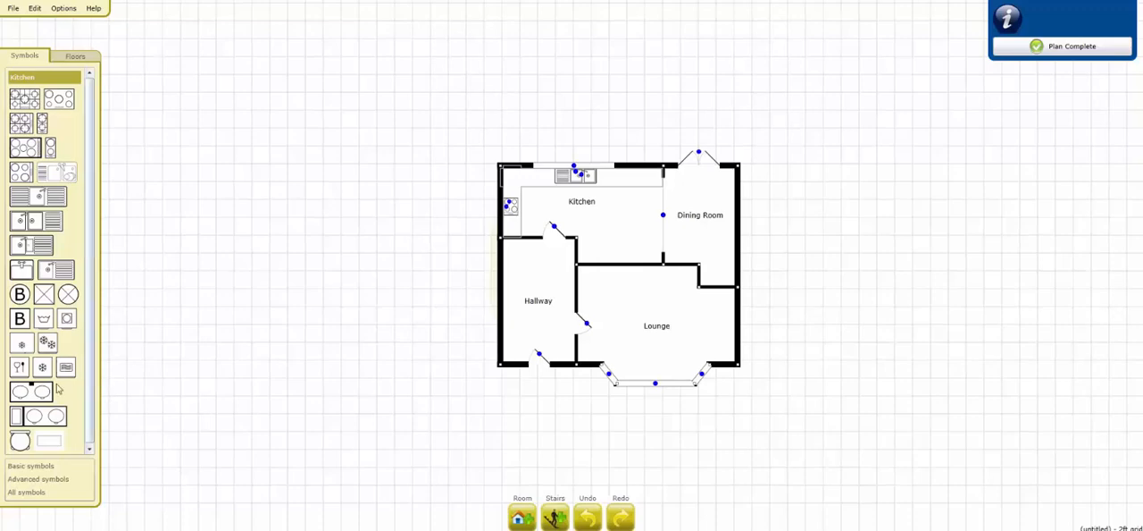
drag(20, 368, 653, 178)
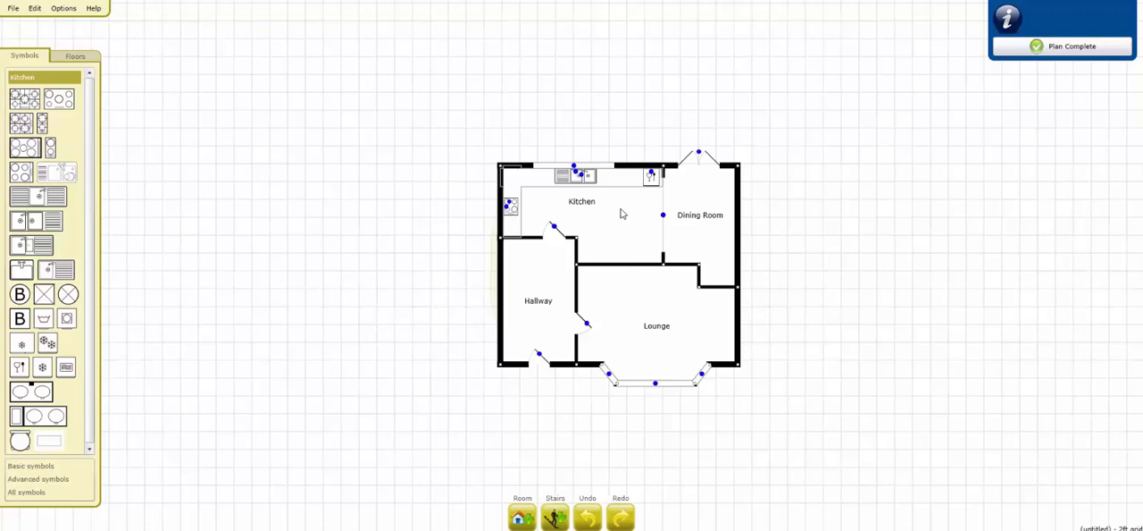
Step: Add a fireplace to the lounge's right wall, keeping its default dimensions
click(30, 466)
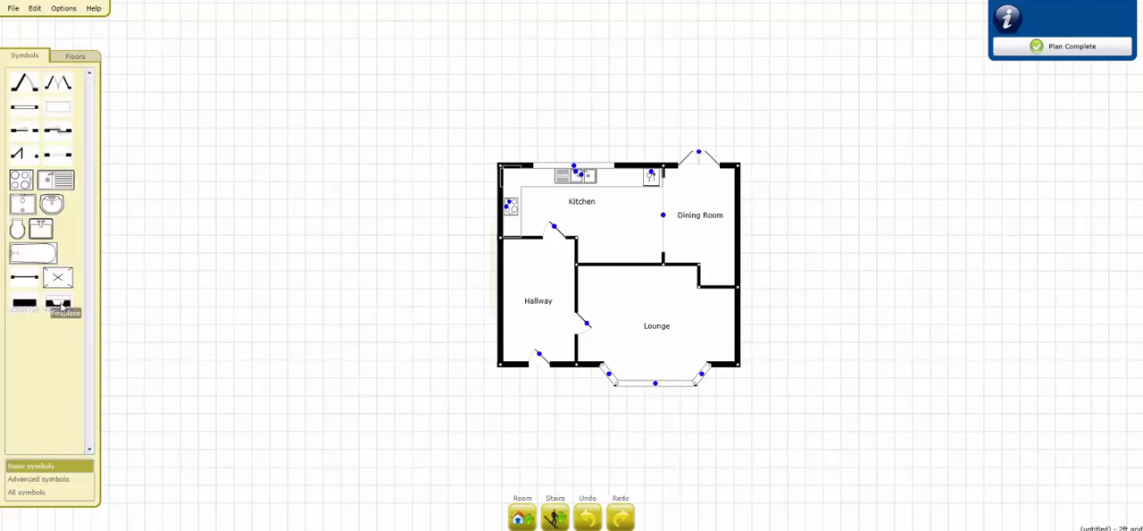
drag(58, 304, 722, 348)
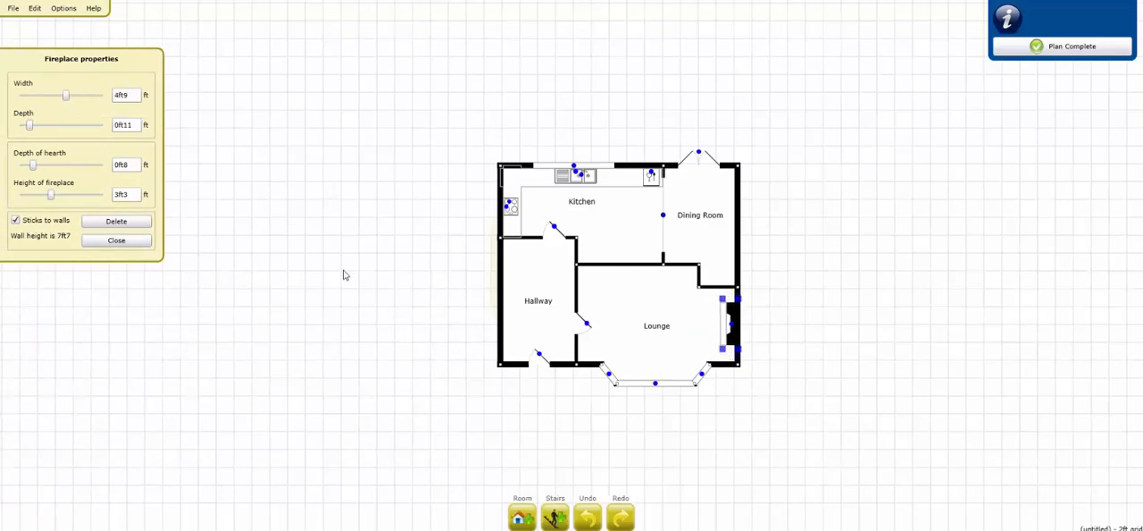
click(140, 241)
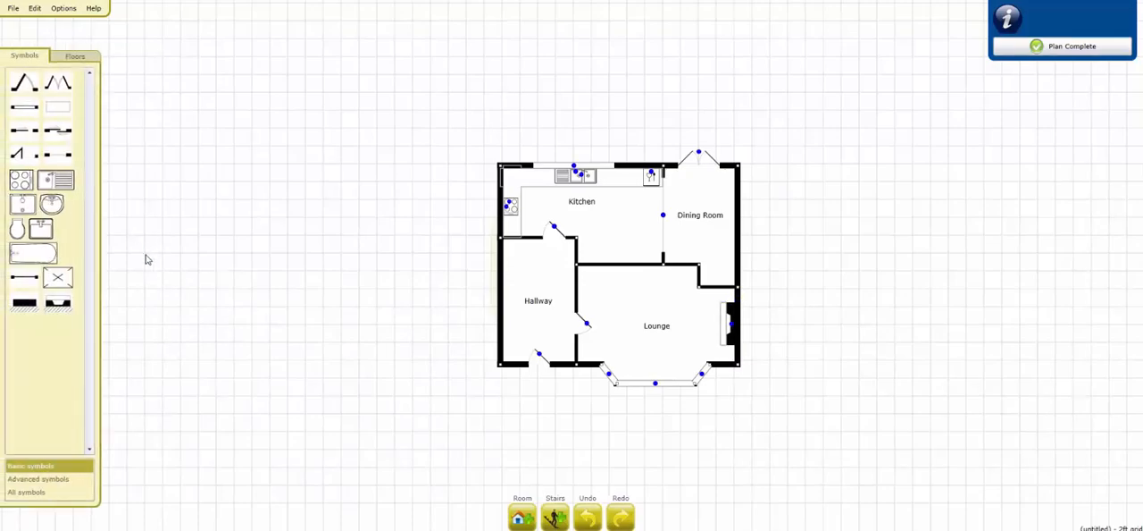
Step: Add a new 1st floor above the ground floor so that stairs can be created
click(554, 516)
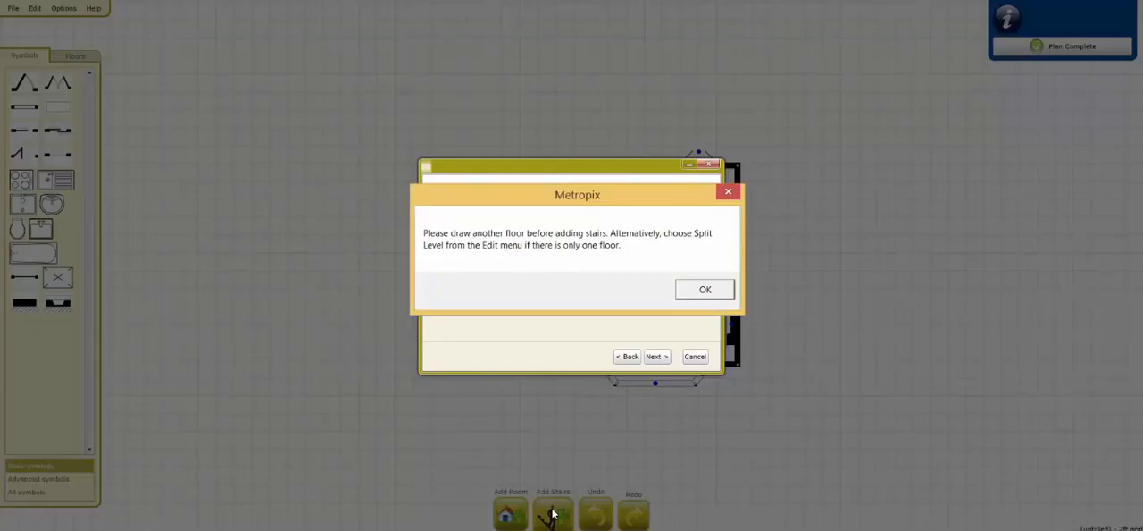
click(691, 297)
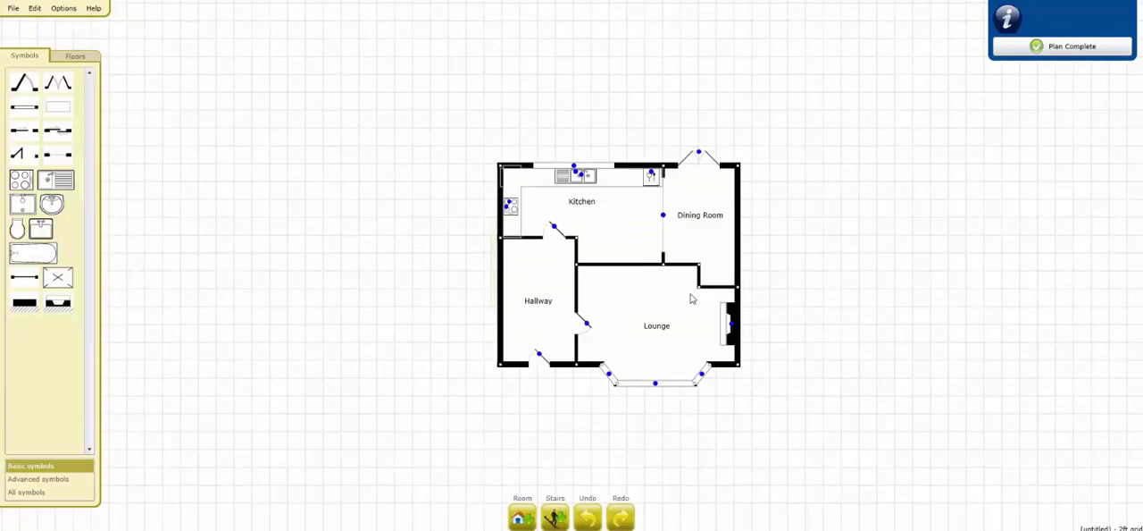
click(78, 58)
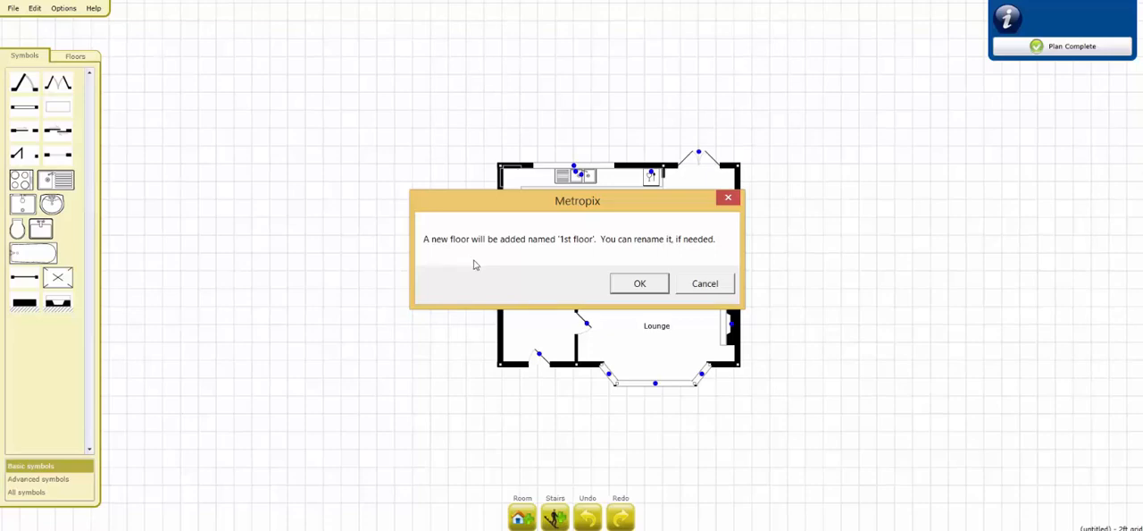
click(640, 282)
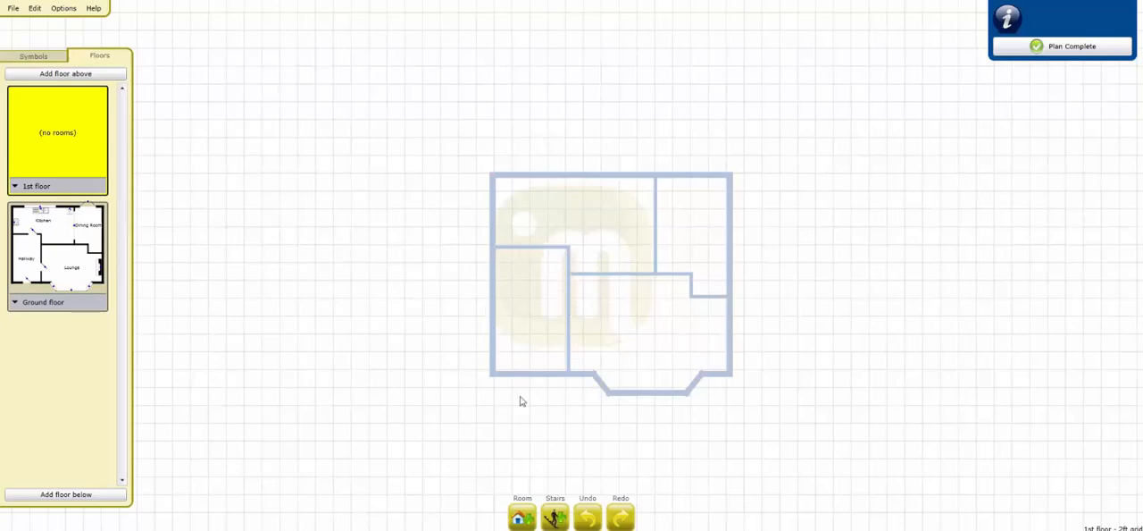
Step: Draw a Landing about 10 ft wide and 8 ft deep on the 1st floor, against the left outer wall around the hallway's upper end
click(522, 514)
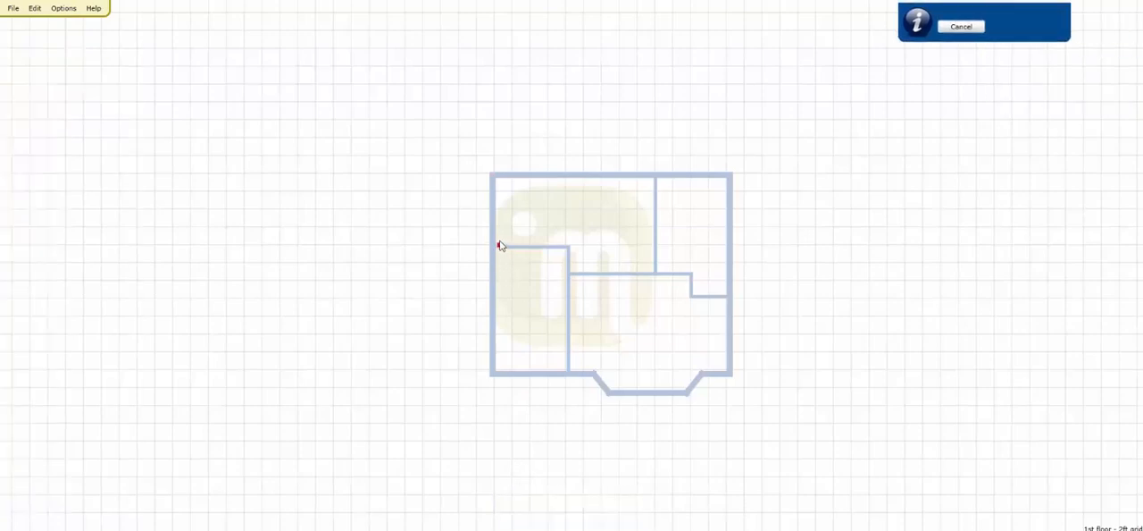
drag(494, 229, 586, 307)
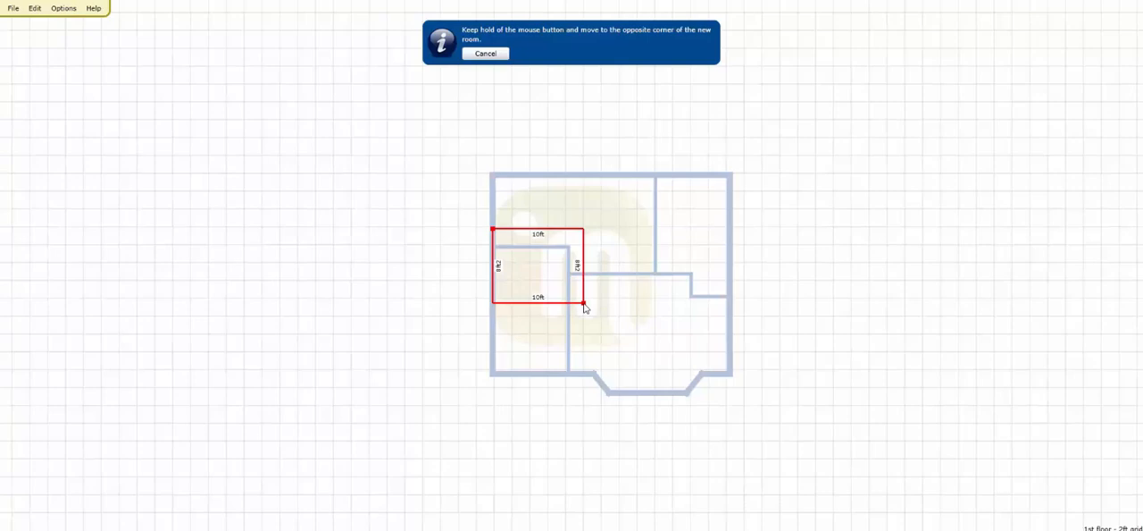
drag(585, 308, 584, 307)
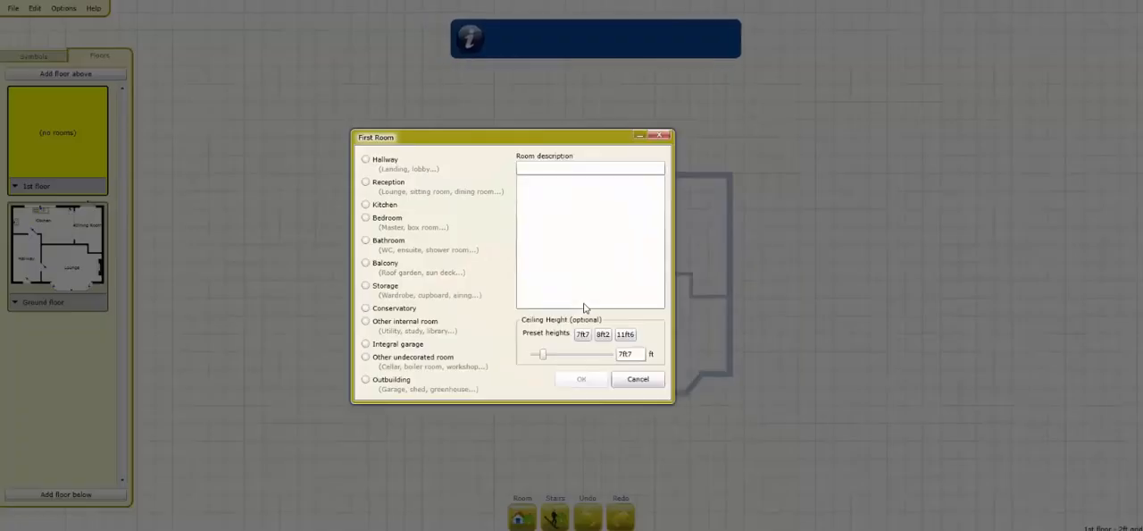
click(386, 161)
click(533, 223)
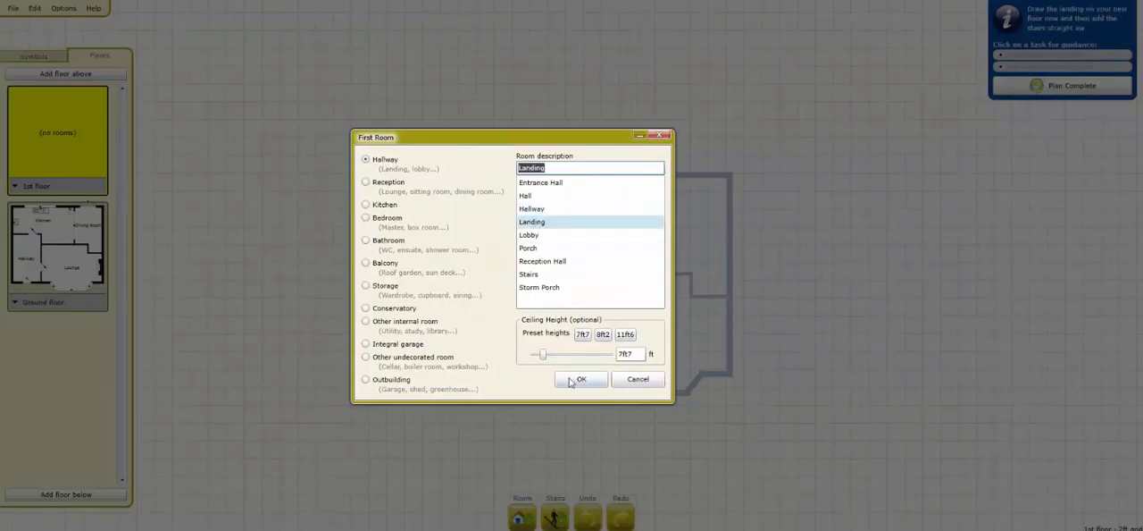
click(581, 380)
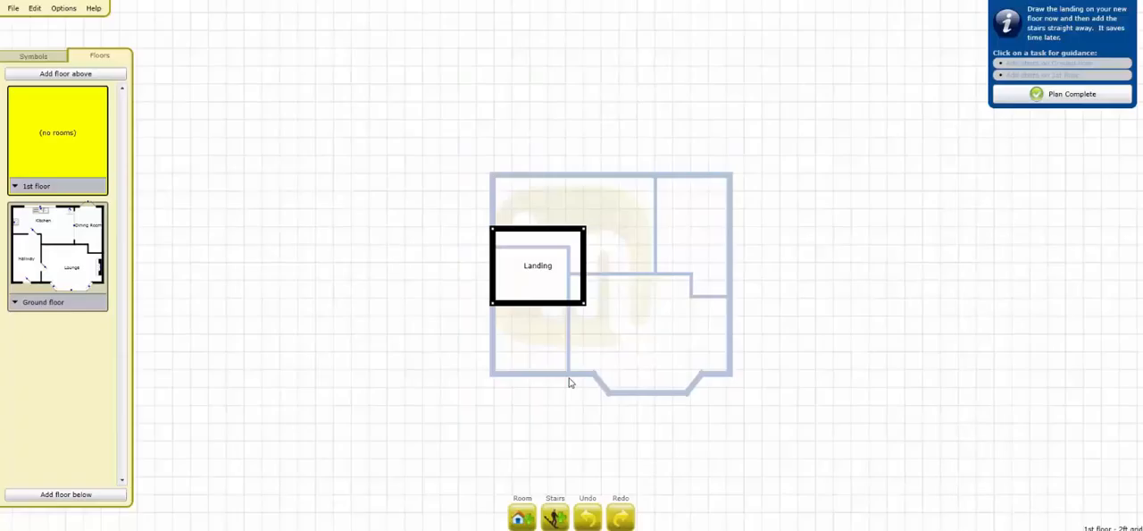
Step: Start a non-spiral staircase running from the Ground floor up to the 1st floor
click(555, 509)
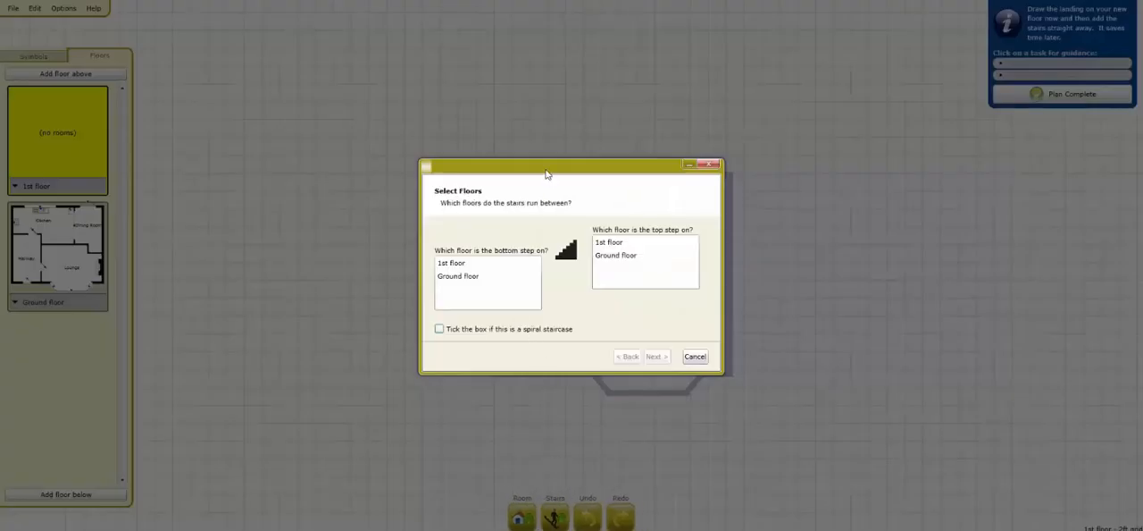
drag(549, 174, 820, 134)
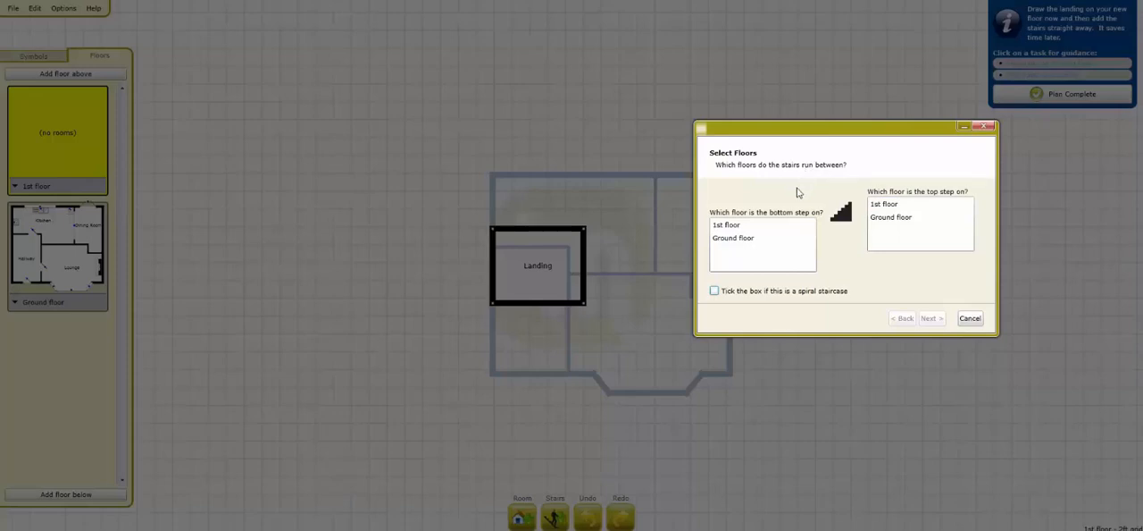
click(753, 240)
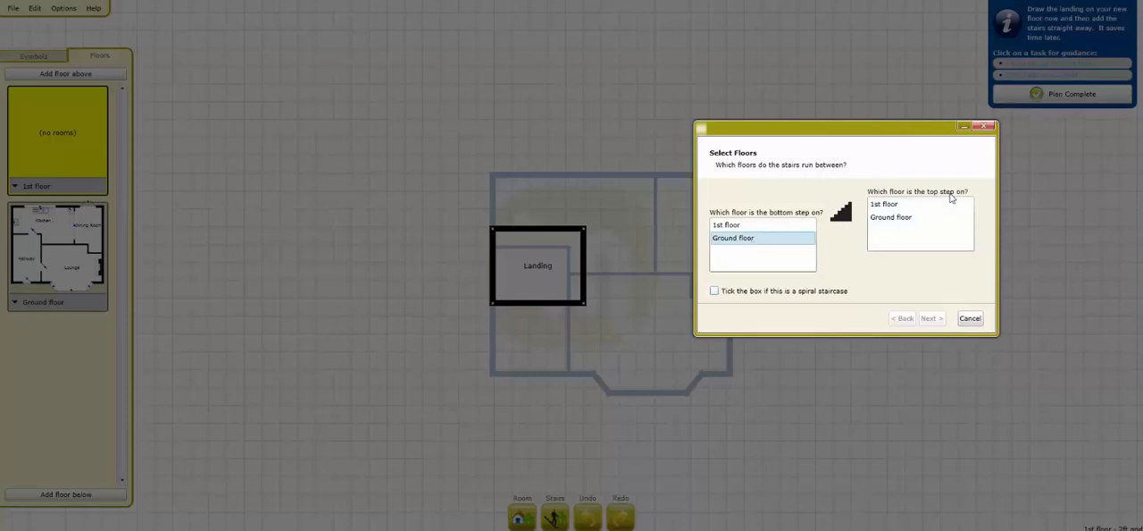
click(924, 208)
right_click(924, 211)
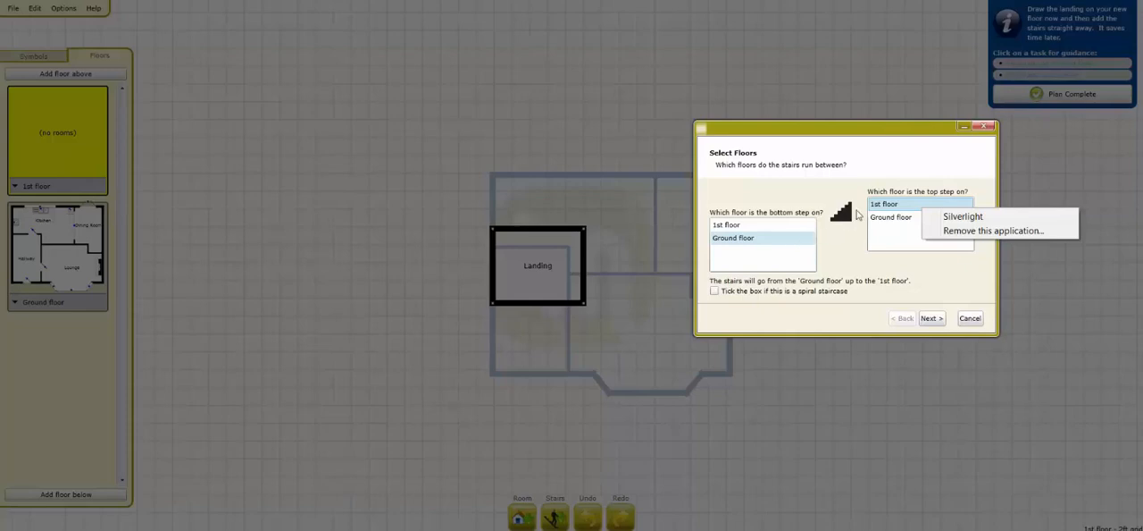
click(858, 227)
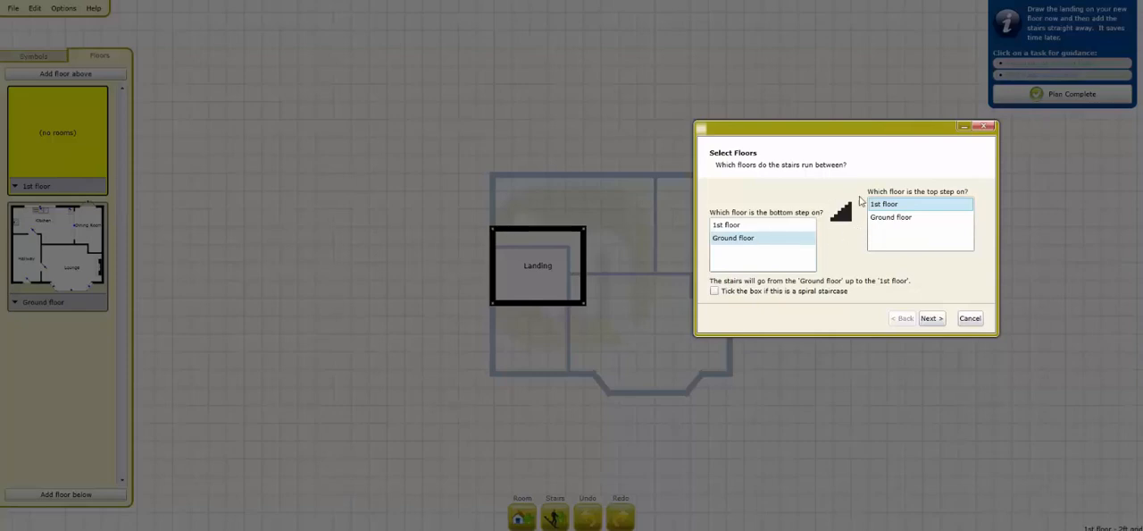
click(930, 318)
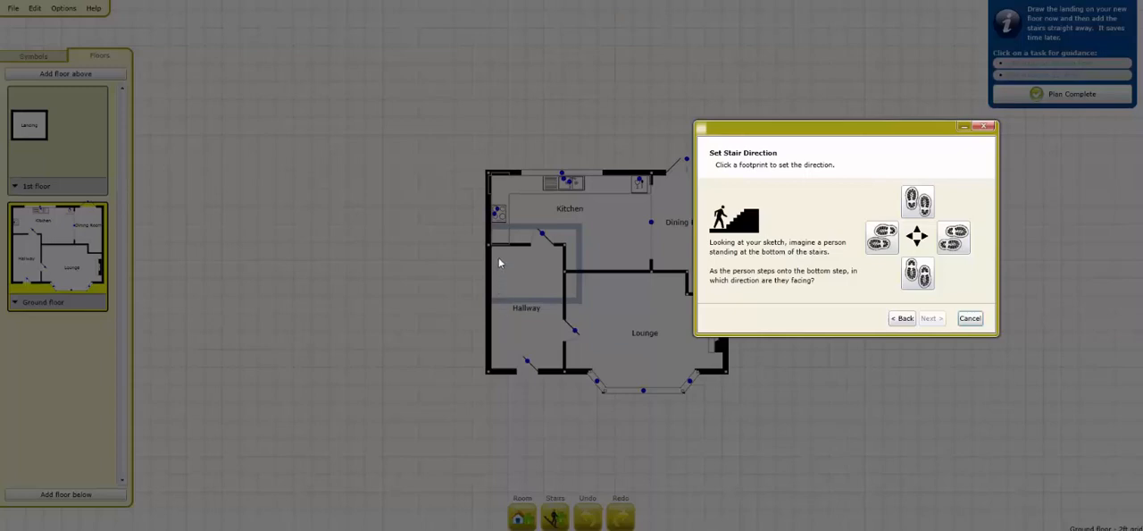
Step: Face the stairs' bottom step up the plan and place it against the hallway's left wall near the front door
click(917, 201)
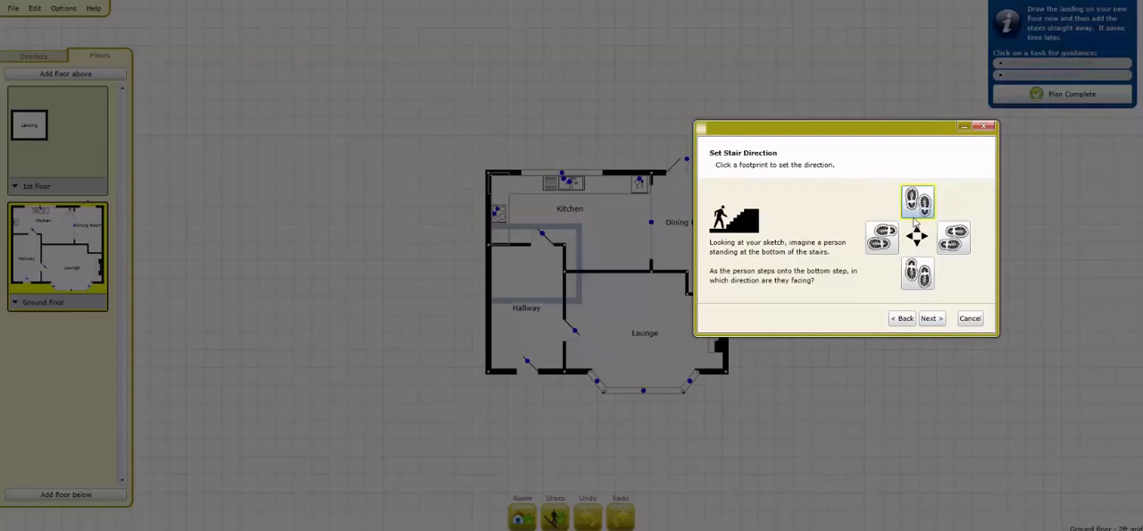
click(940, 323)
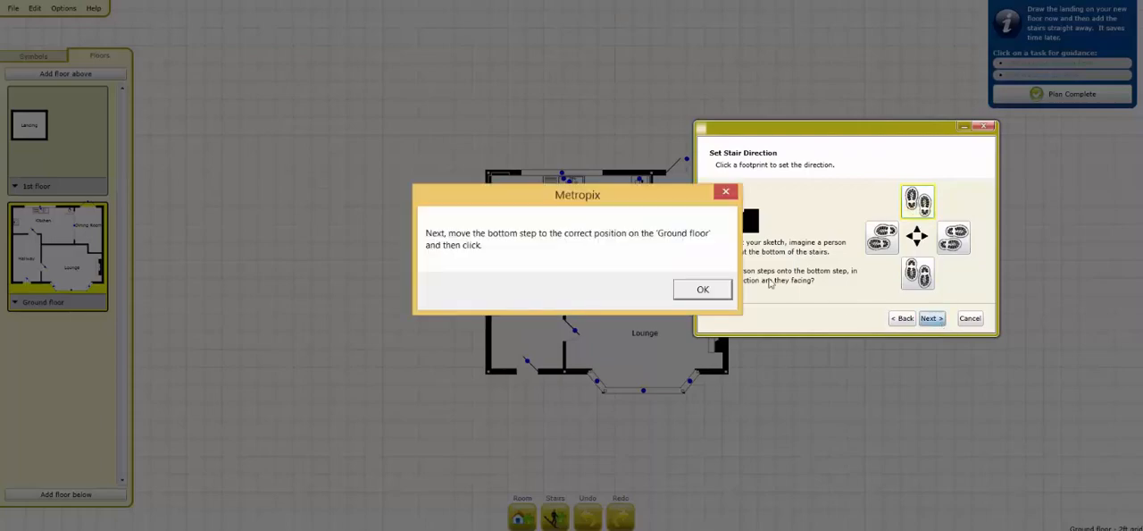
click(702, 290)
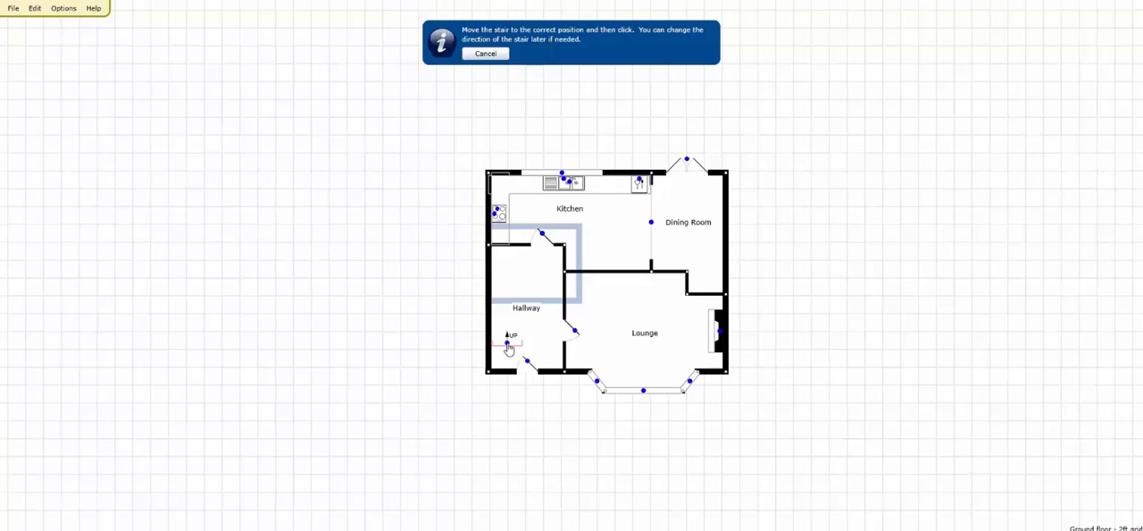
click(508, 347)
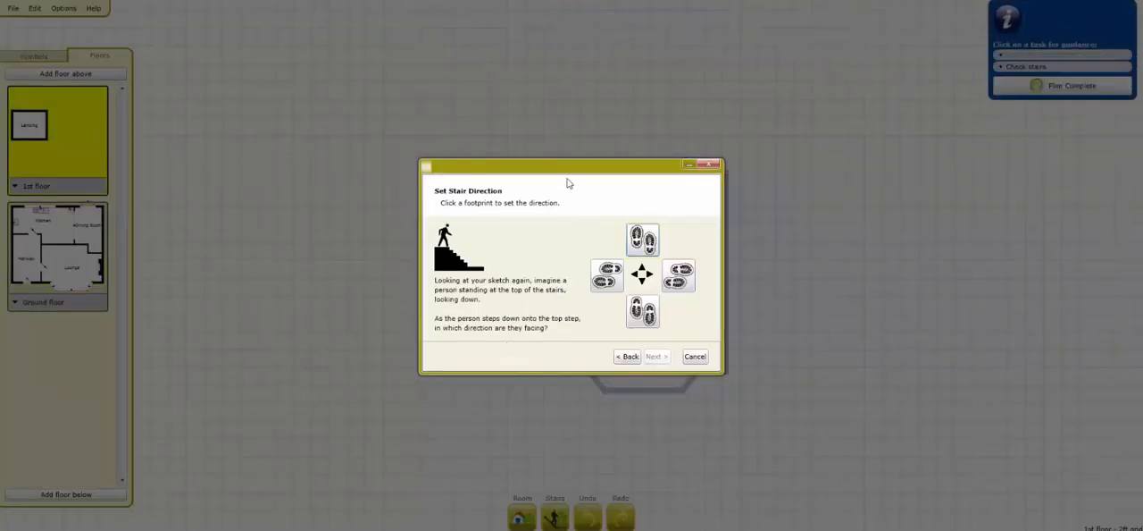
Step: Face the top step down the plan, place it near the landing's left wall above the bottom step, and finish the staircase
drag(567, 183, 797, 183)
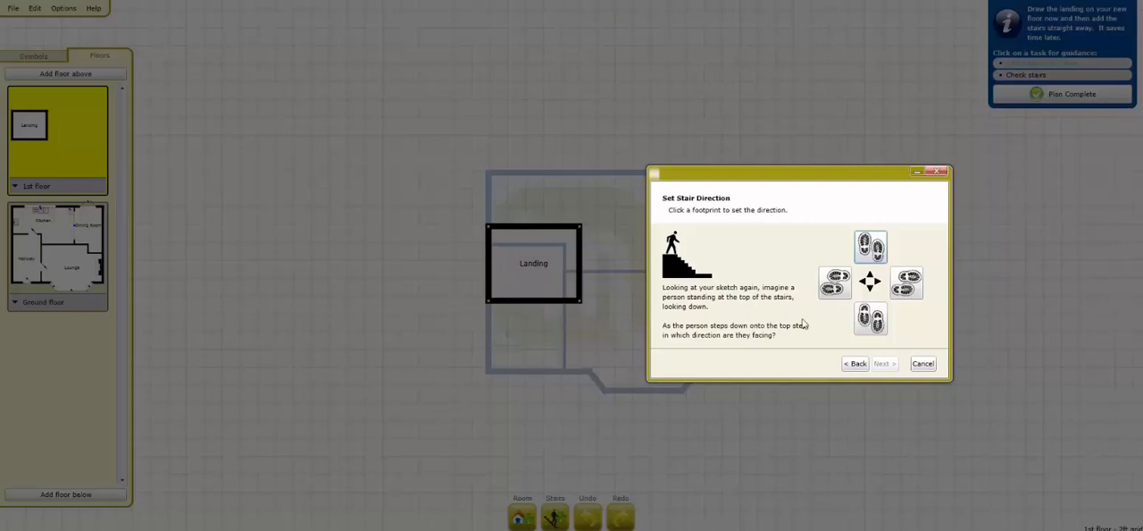
click(871, 319)
click(883, 363)
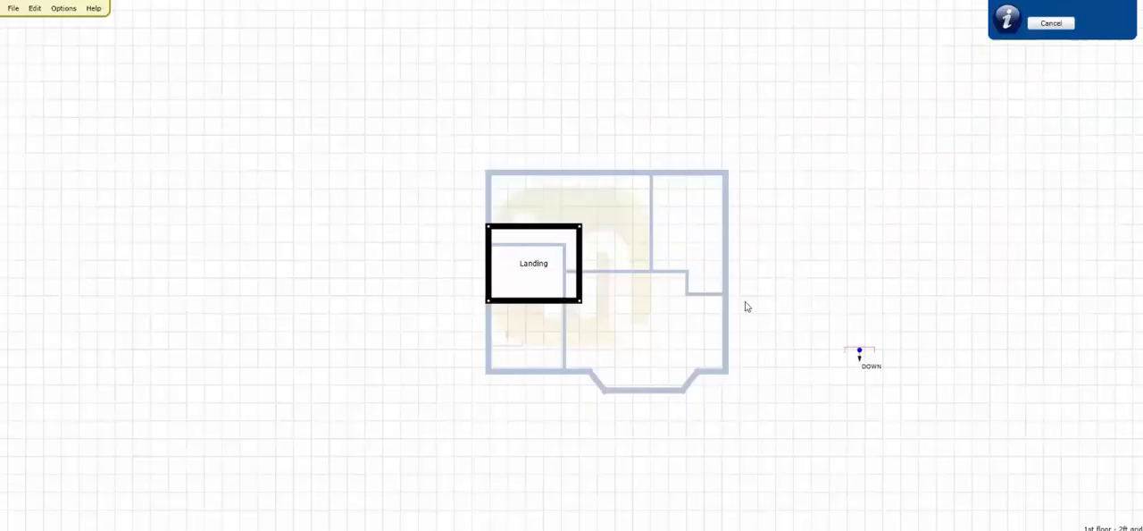
click(507, 257)
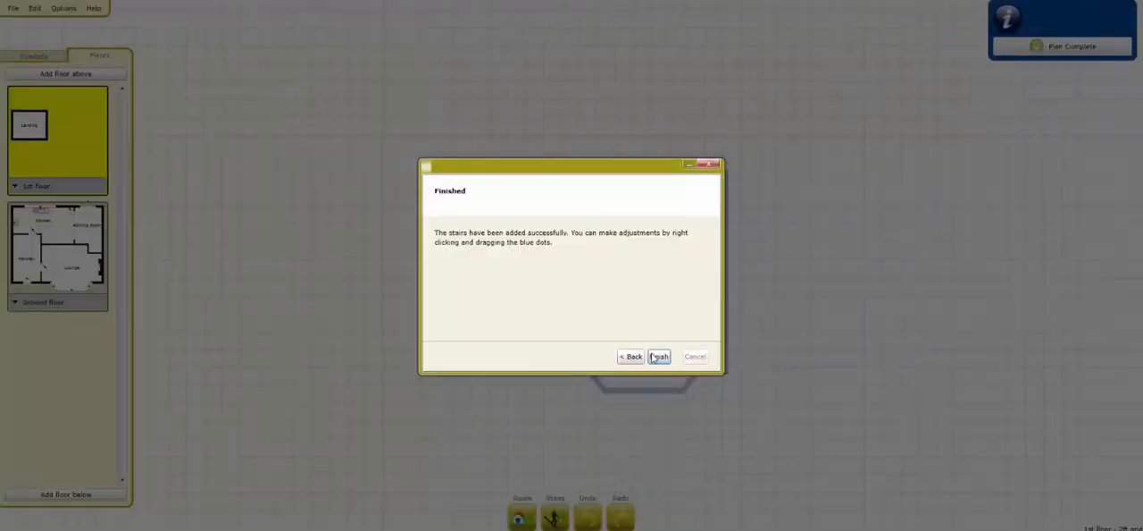
click(658, 356)
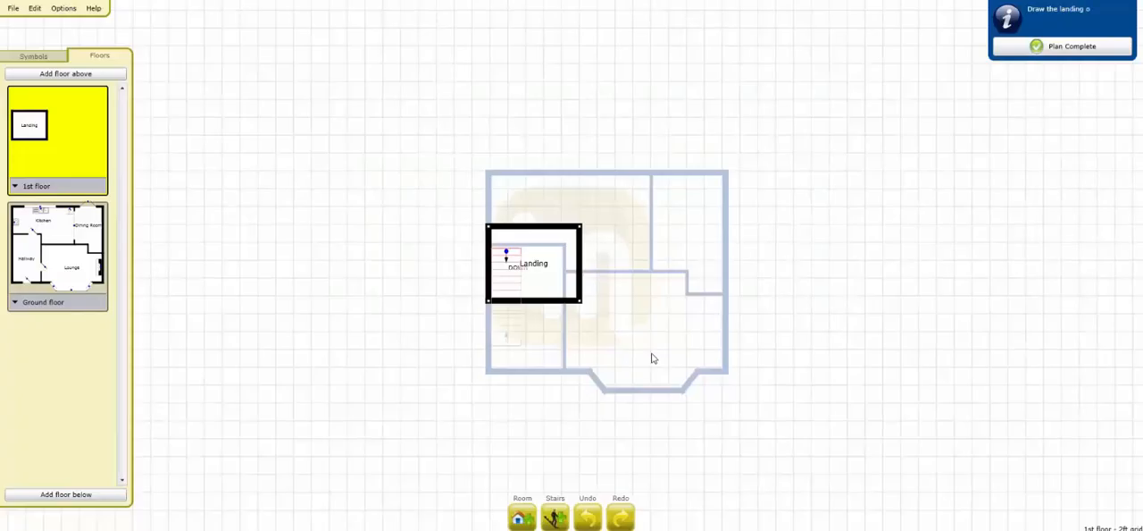
Step: Check how the staircase appears on the ground floor and the 1st floor, ending on the 1st floor
click(78, 249)
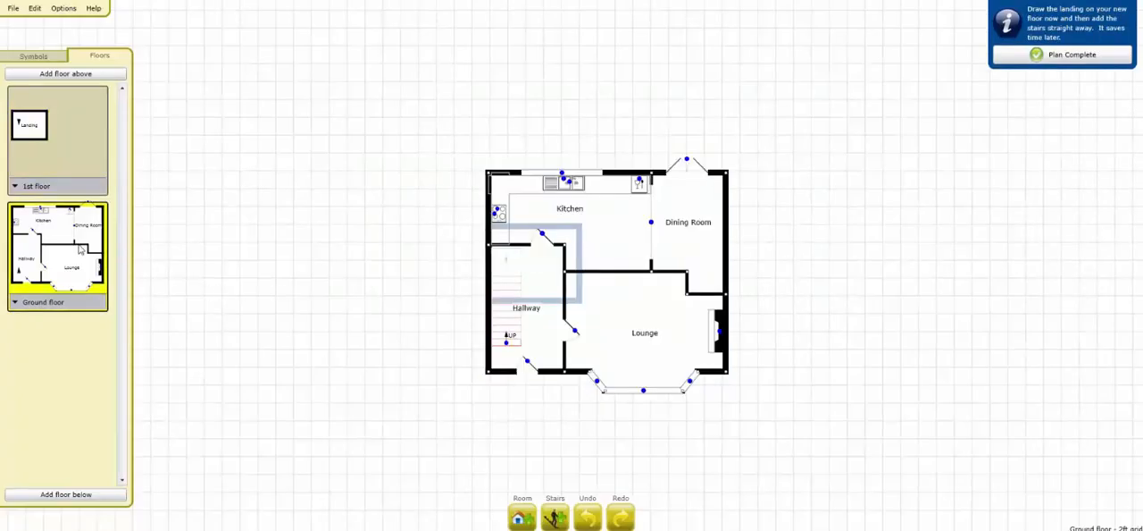
click(84, 147)
click(85, 213)
click(79, 159)
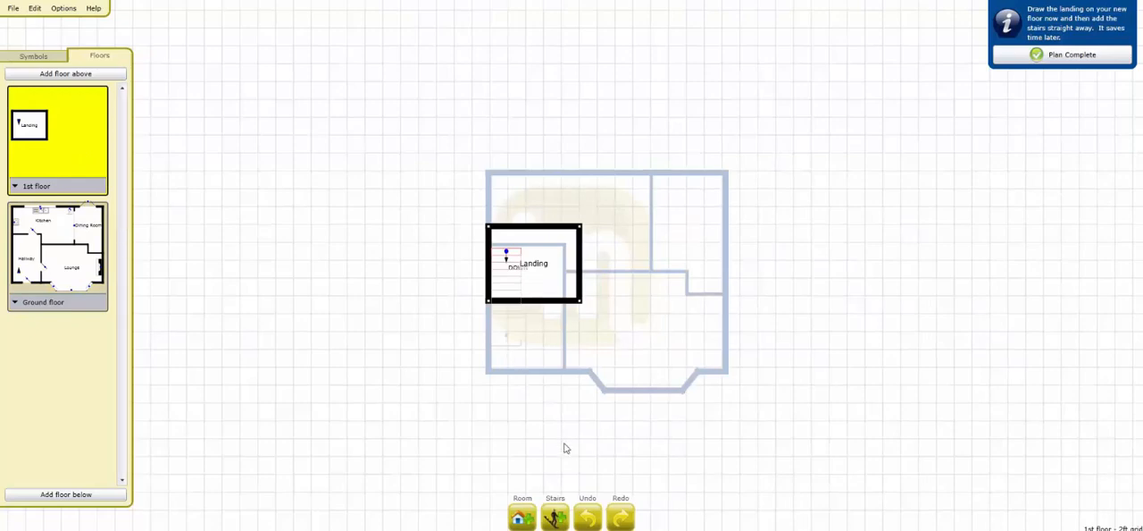
Step: Undo the straight staircase and start a new non-spiral one running from the Ground floor up to the 1st floor
click(593, 507)
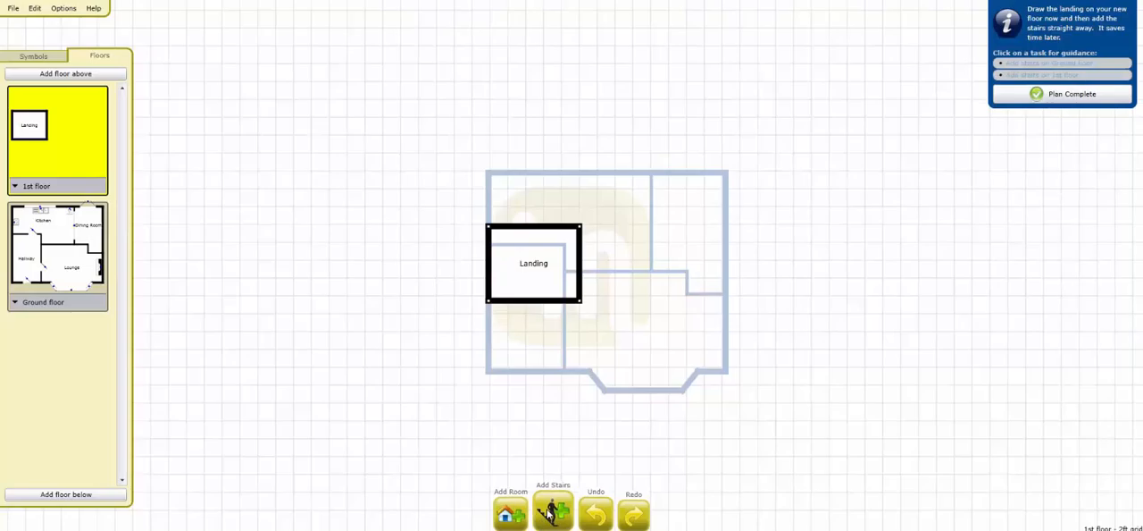
click(549, 513)
click(471, 276)
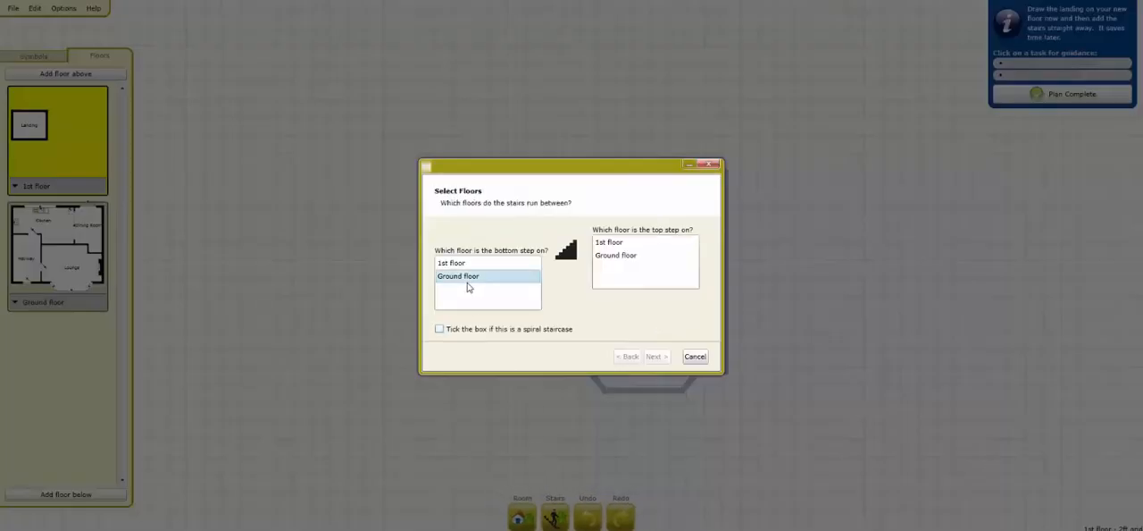
click(616, 245)
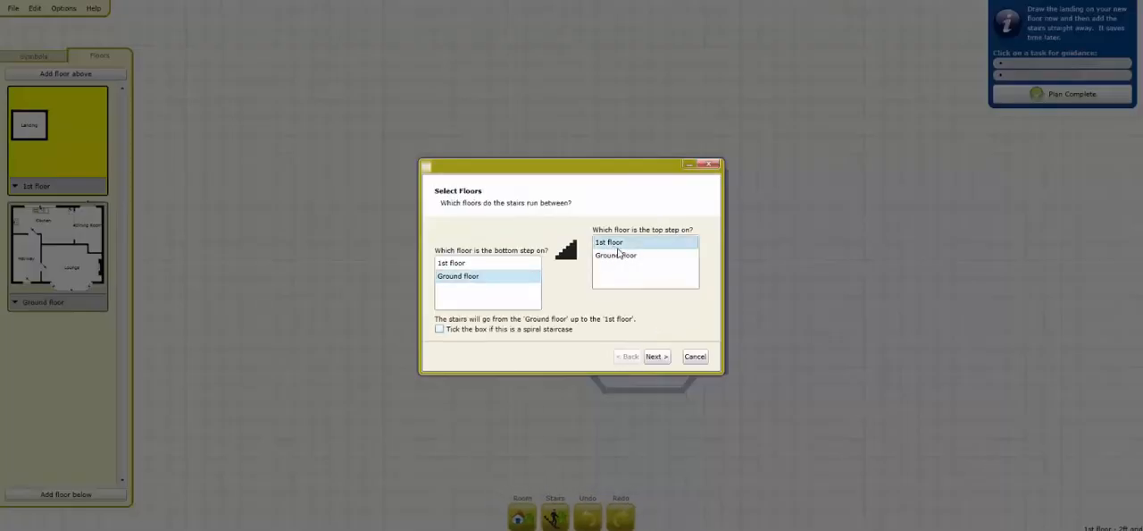
click(656, 357)
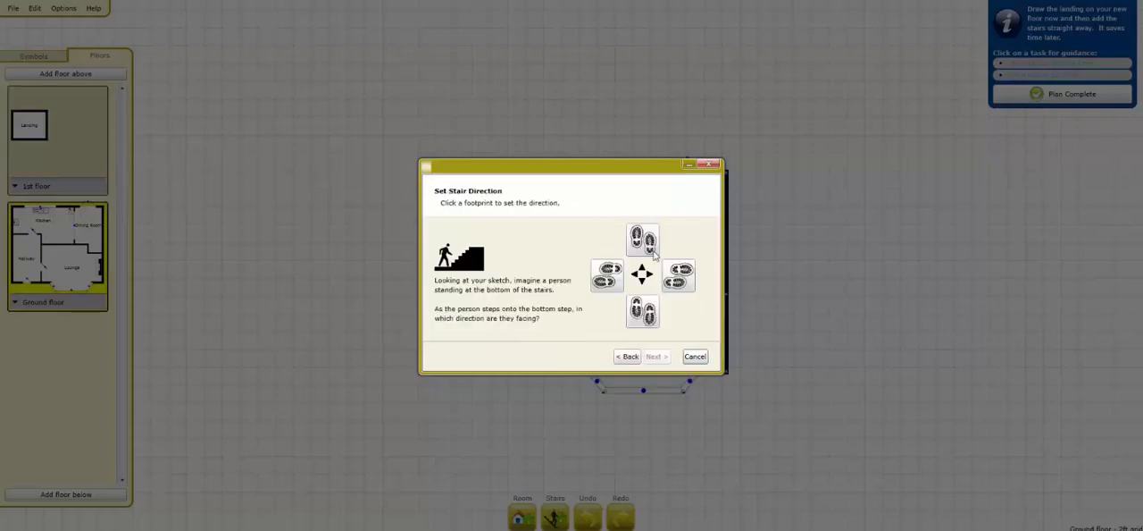
Step: Face the bottom step up the plan and place it against the hallway's left wall, above the front door
click(643, 240)
click(657, 357)
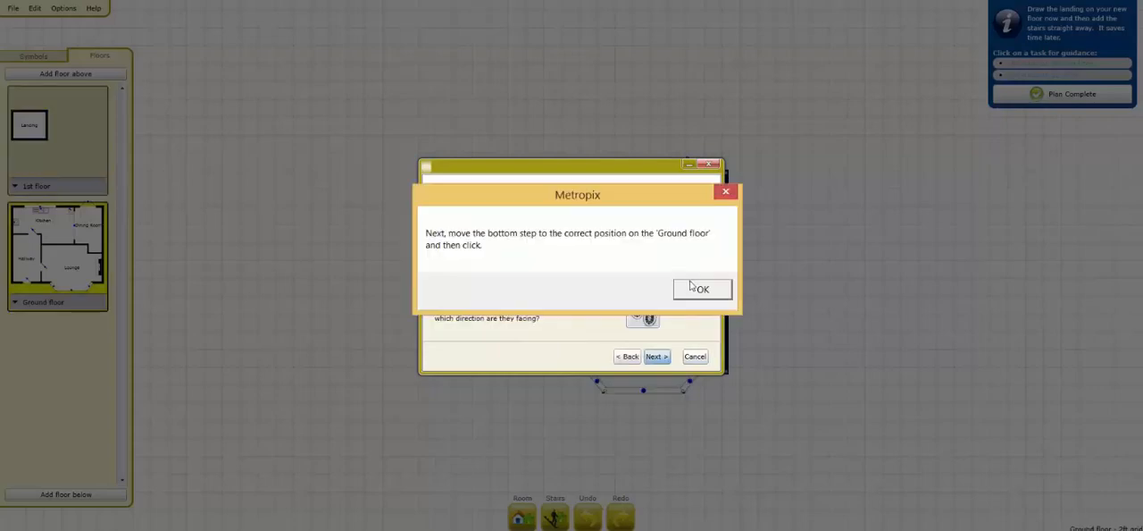
click(693, 288)
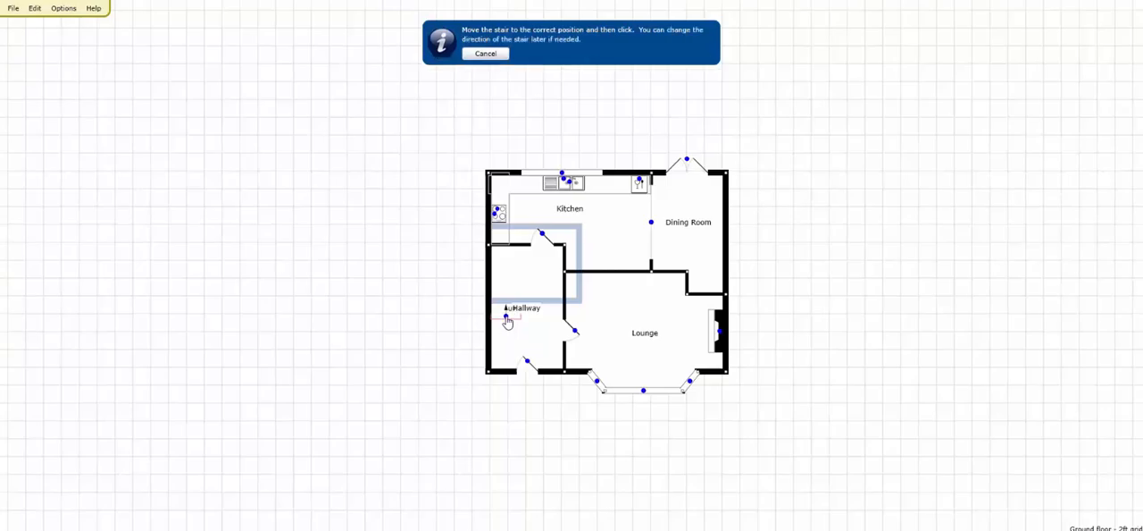
click(506, 321)
Step: Face the top step towards the left of the plan and place it against the landing's upper wall, right of the stairwell
drag(510, 175, 801, 179)
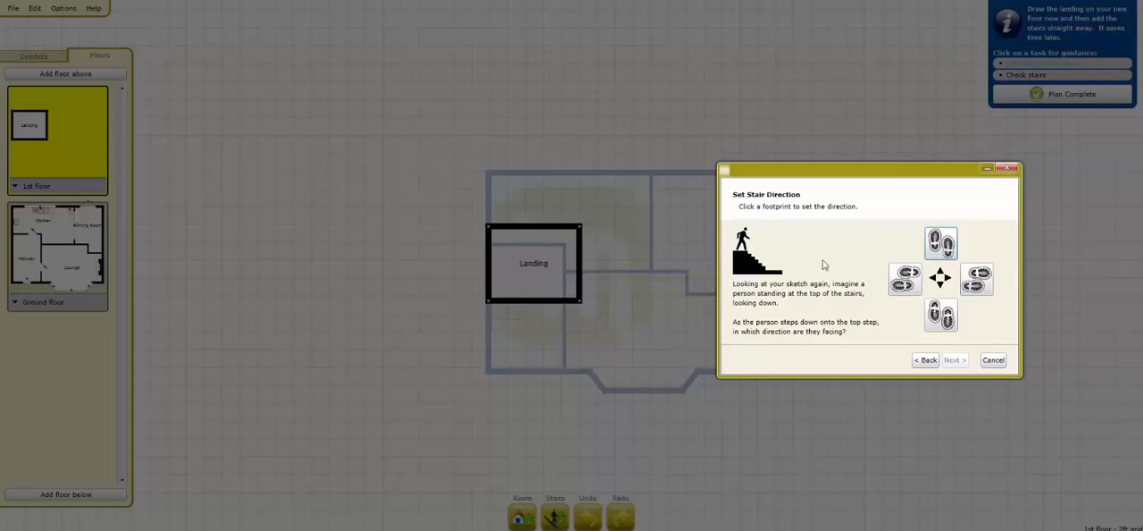
click(905, 281)
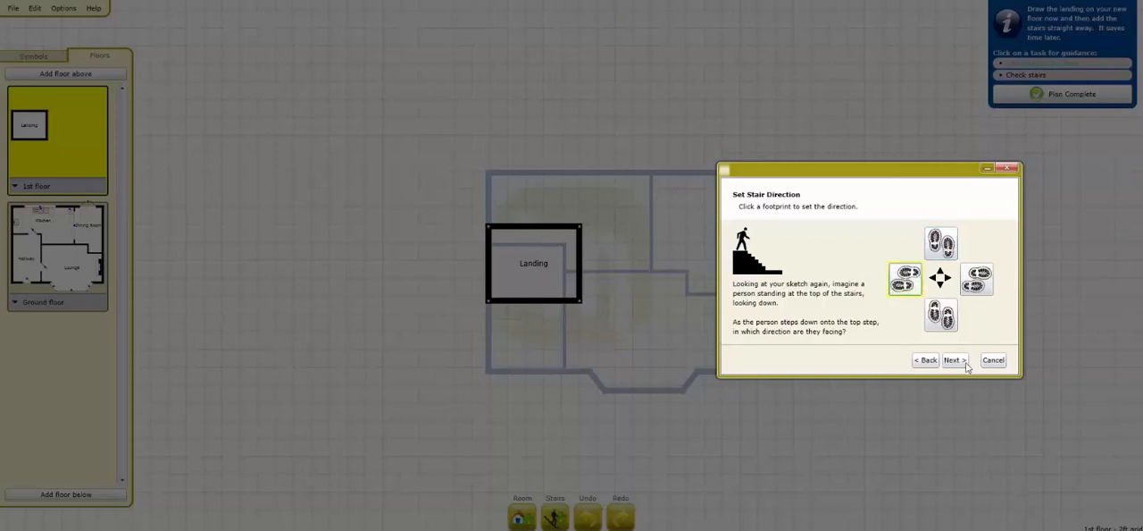
click(954, 360)
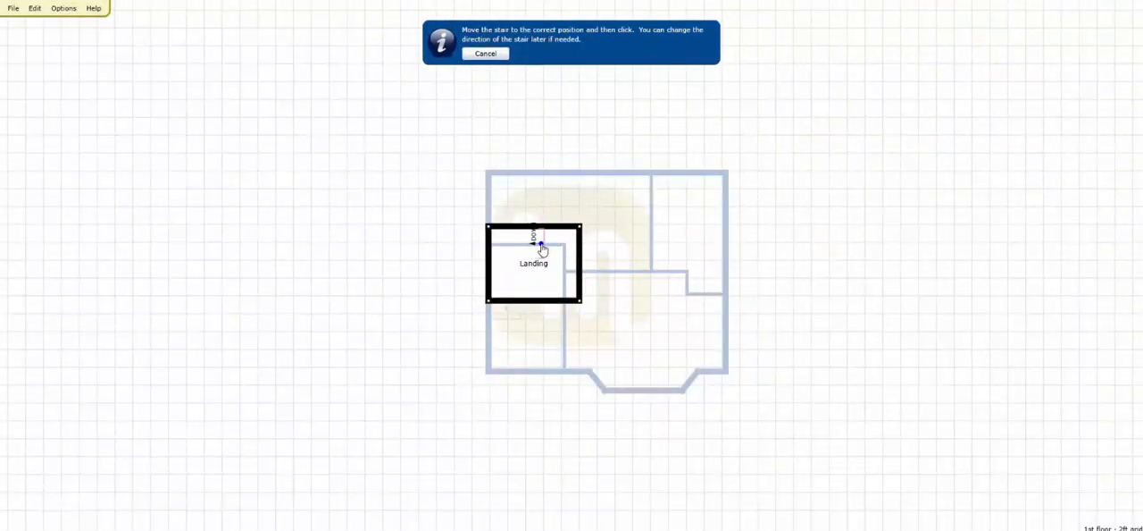
click(542, 248)
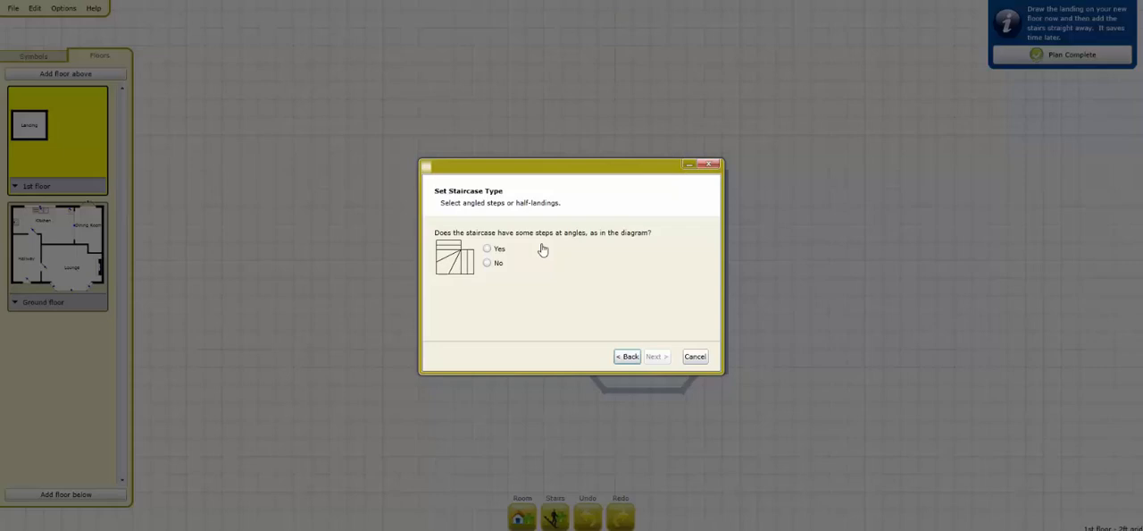
Step: Give the staircase angled steps, finish it, and fine-tune the position of its top step on the landing
click(488, 248)
click(657, 356)
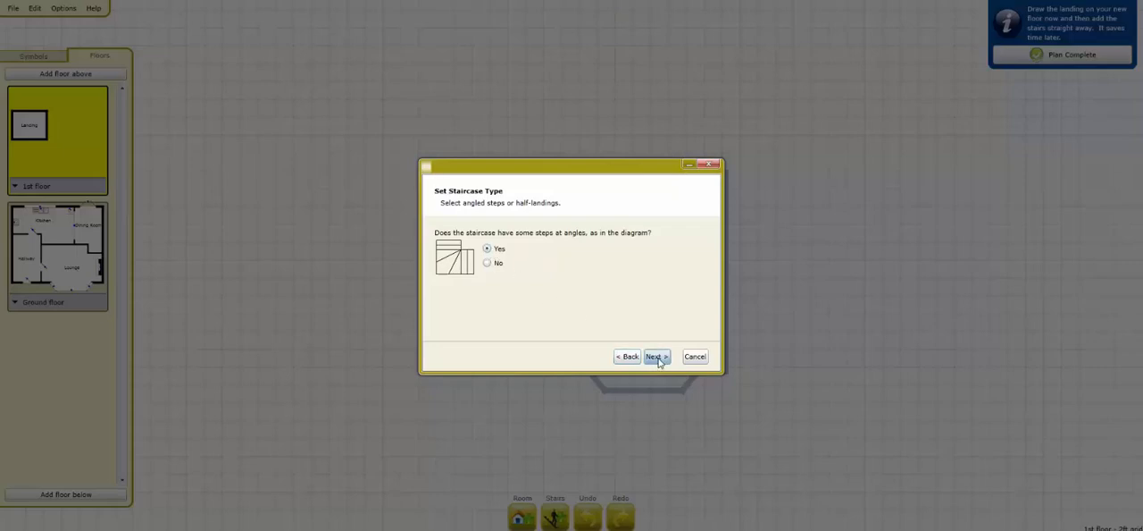
click(658, 357)
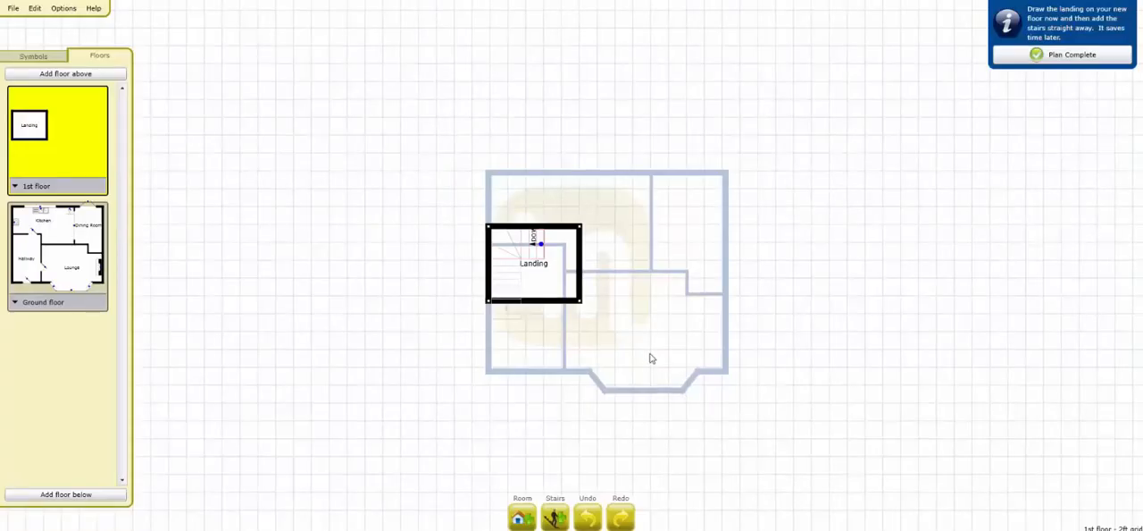
mouse_move(543, 252)
mouse_down()
mouse_move(572, 250)
mouse_move(522, 250)
mouse_move(542, 253)
mouse_up()
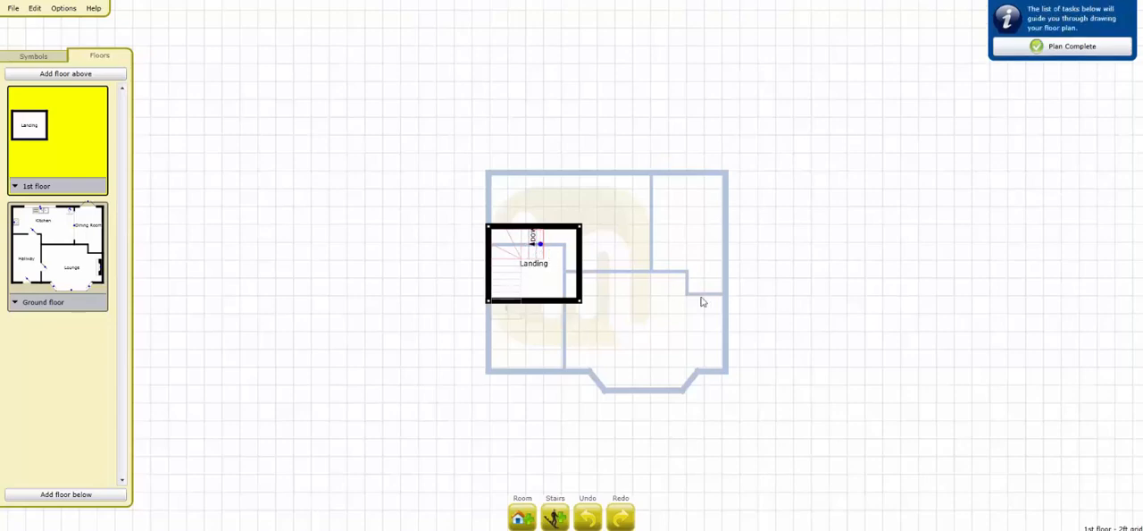
Step: Draw a bedroom from the landing's right wall to the house's top-right corner and name it Bedroom 1
click(33, 57)
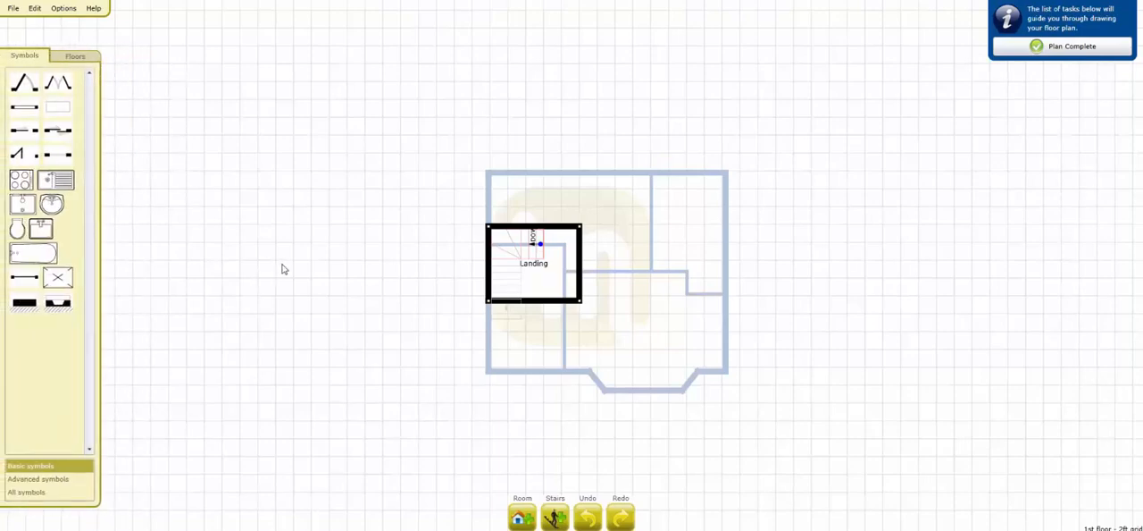
click(532, 508)
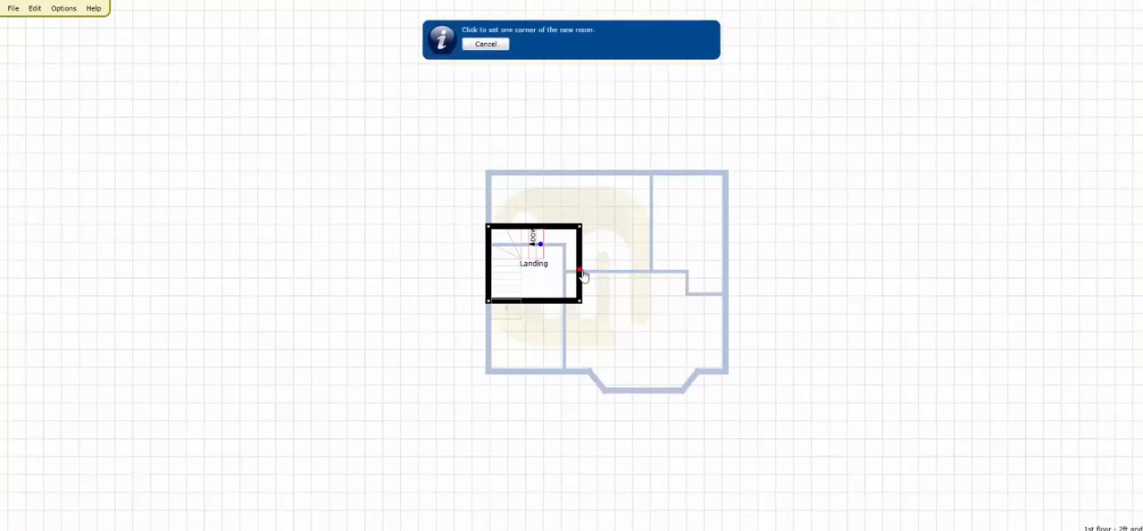
drag(580, 270, 721, 181)
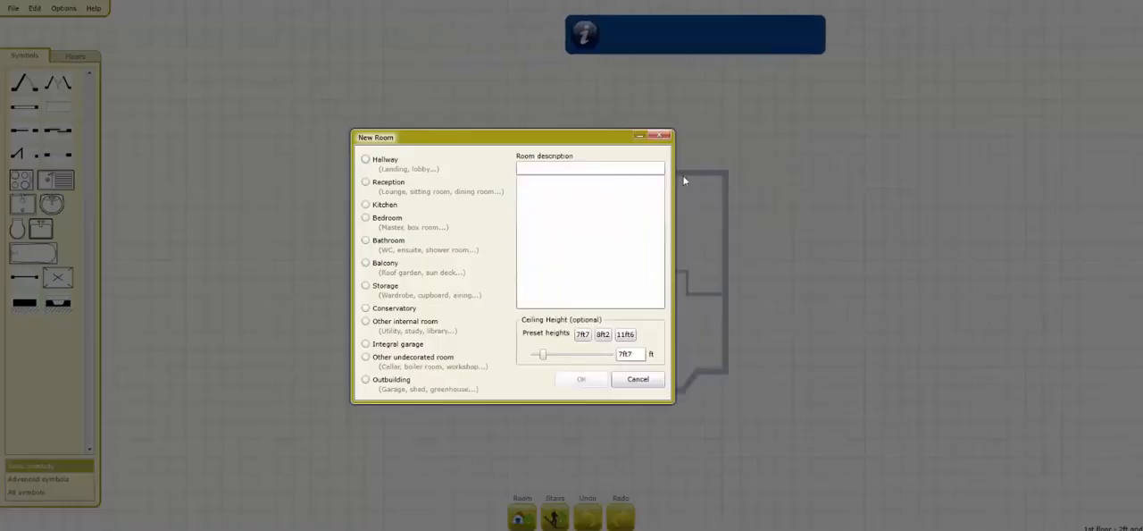
click(411, 229)
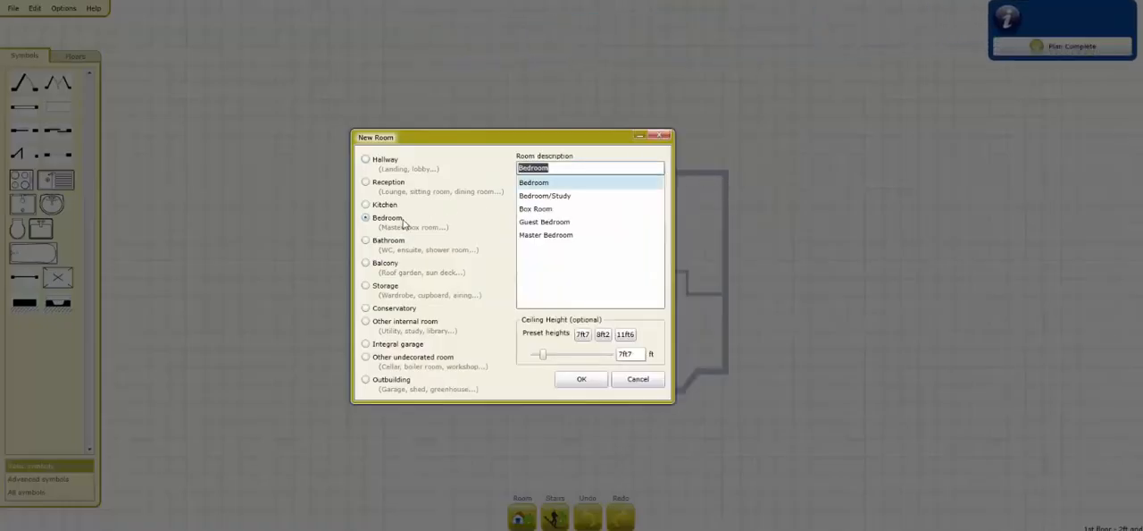
click(565, 168)
text(1)
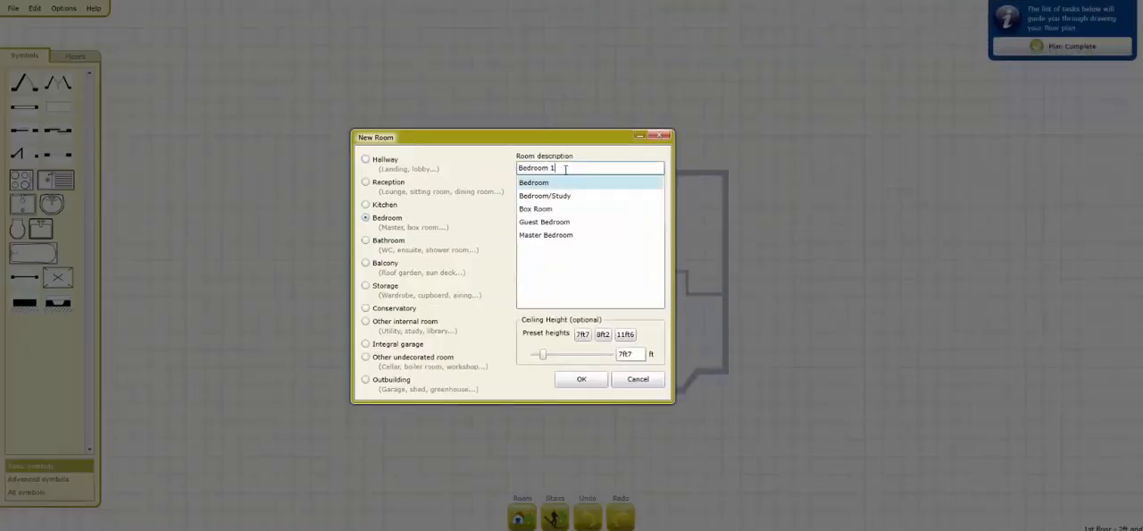
click(582, 378)
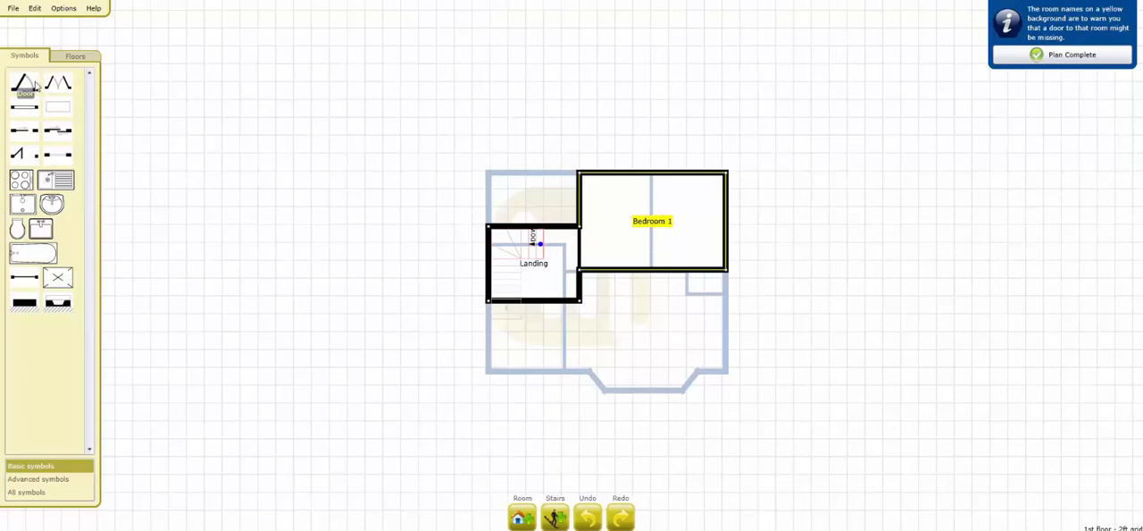
Step: Place a single door between the Landing and Bedroom 1 and swap its hinge side
drag(26, 89, 592, 253)
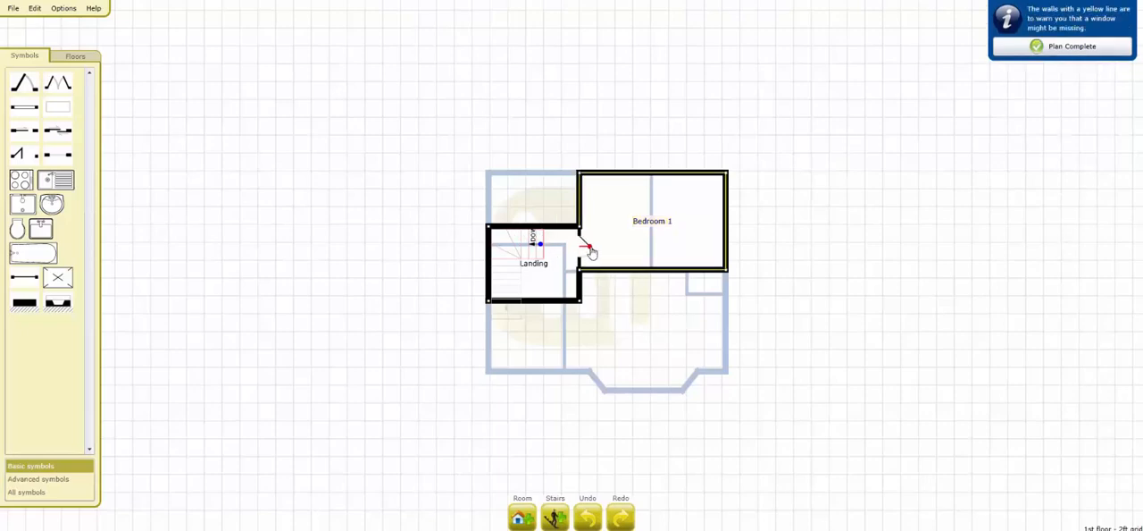
drag(592, 253, 591, 253)
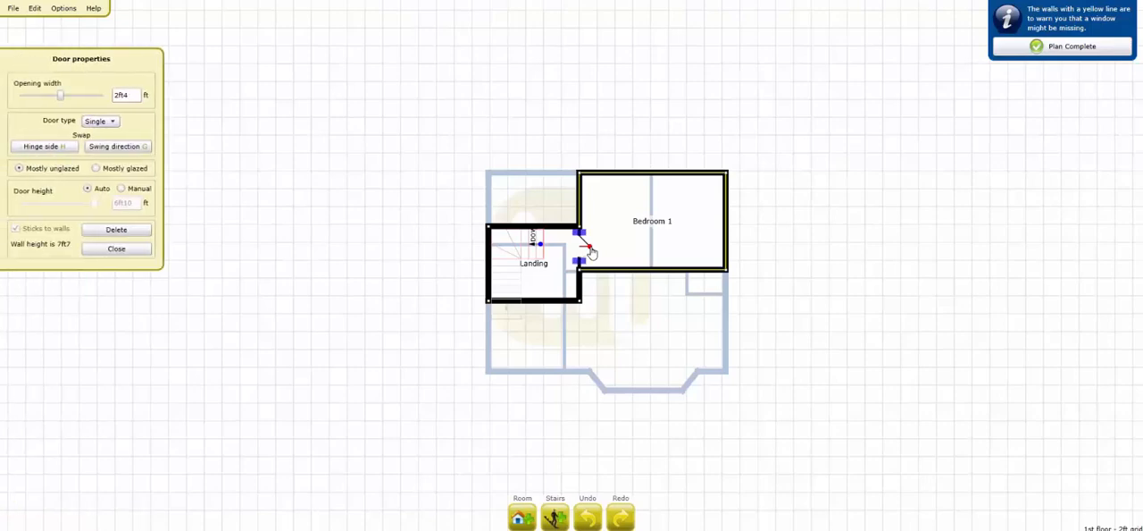
click(61, 149)
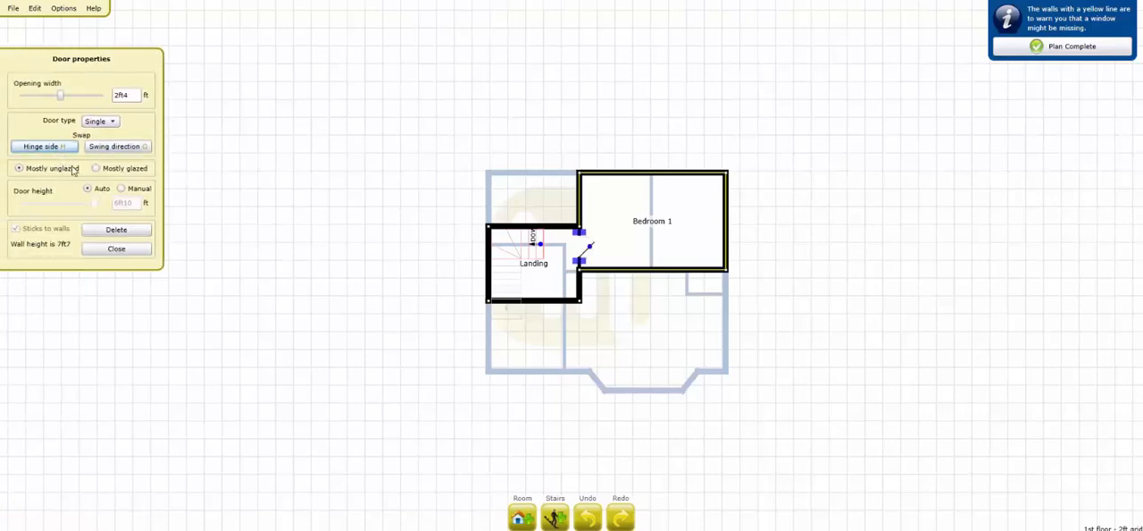
click(116, 249)
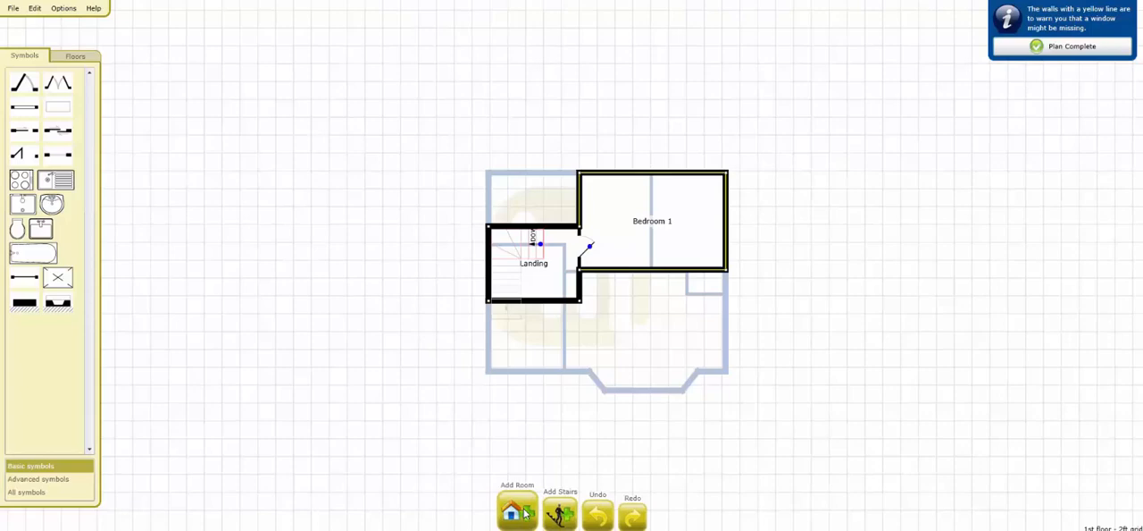
Step: Add an Ensuite above the landing, filling the house's top-left corner, with a door into Bedroom 1
drag(527, 512, 486, 173)
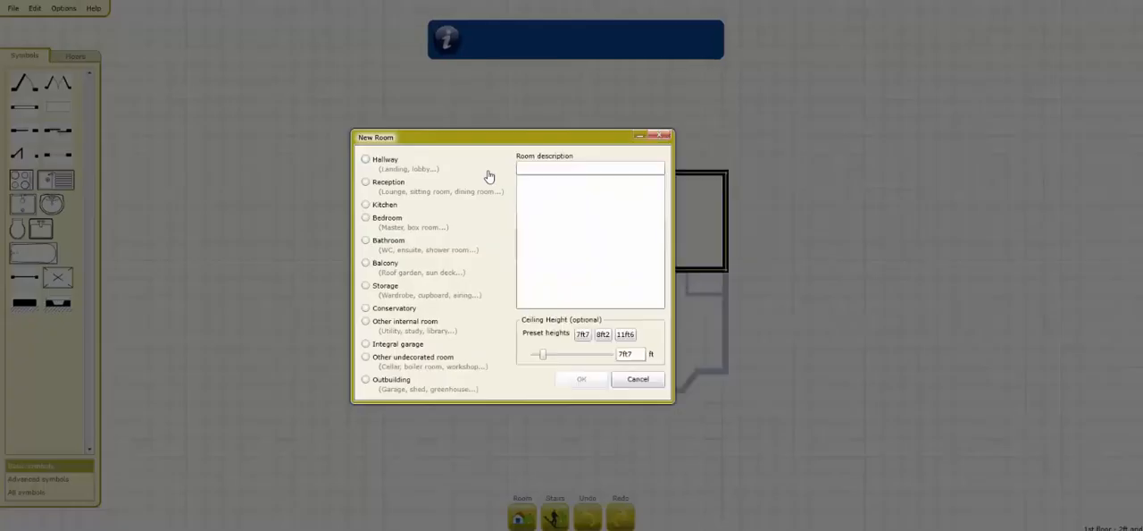
click(389, 240)
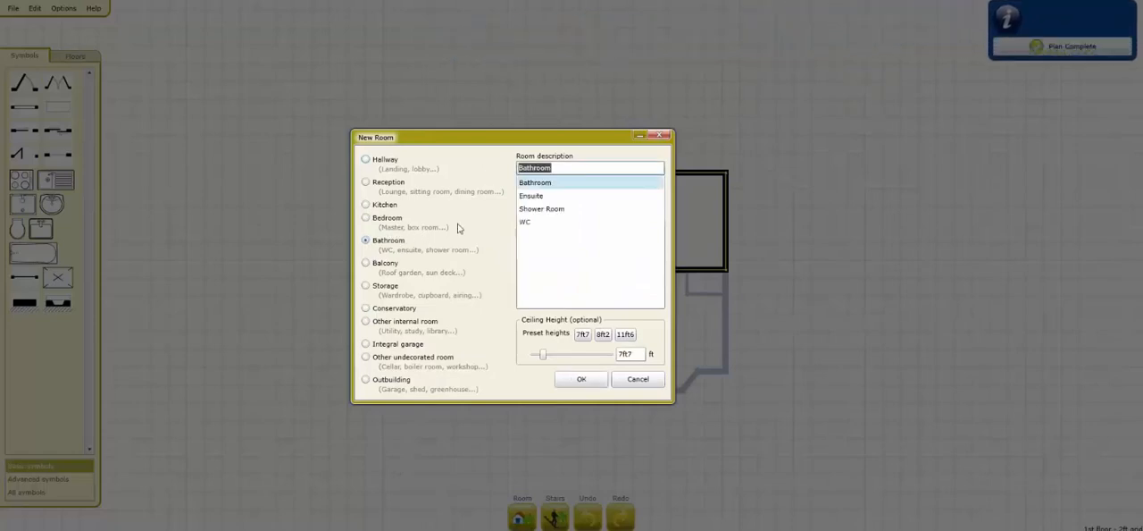
click(531, 195)
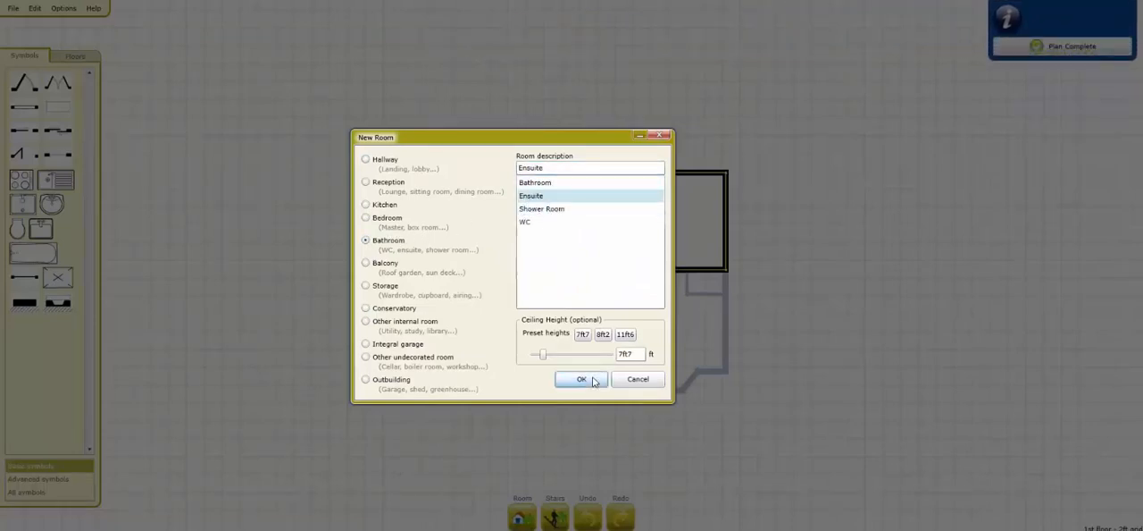
click(582, 380)
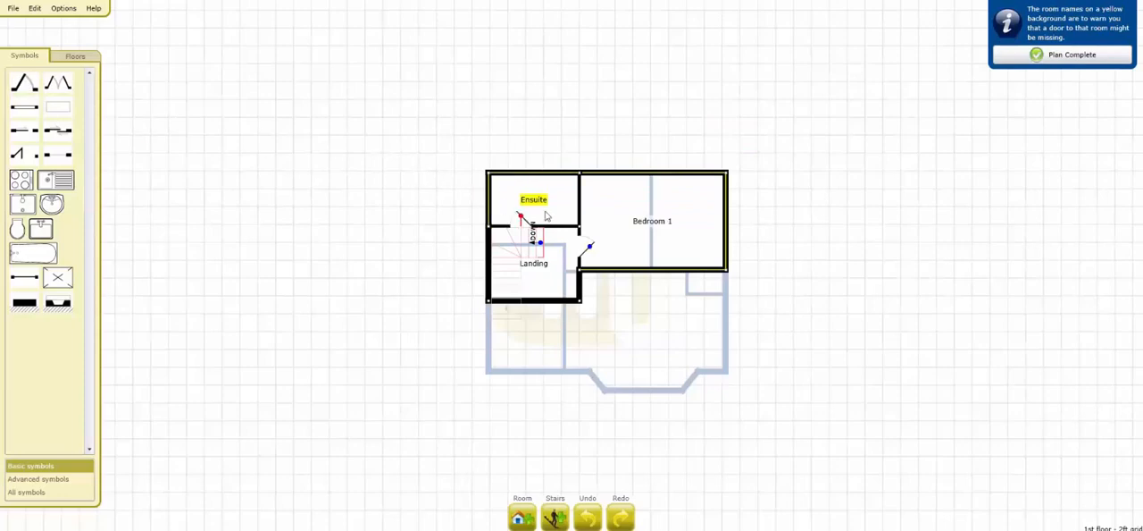
drag(547, 216, 571, 212)
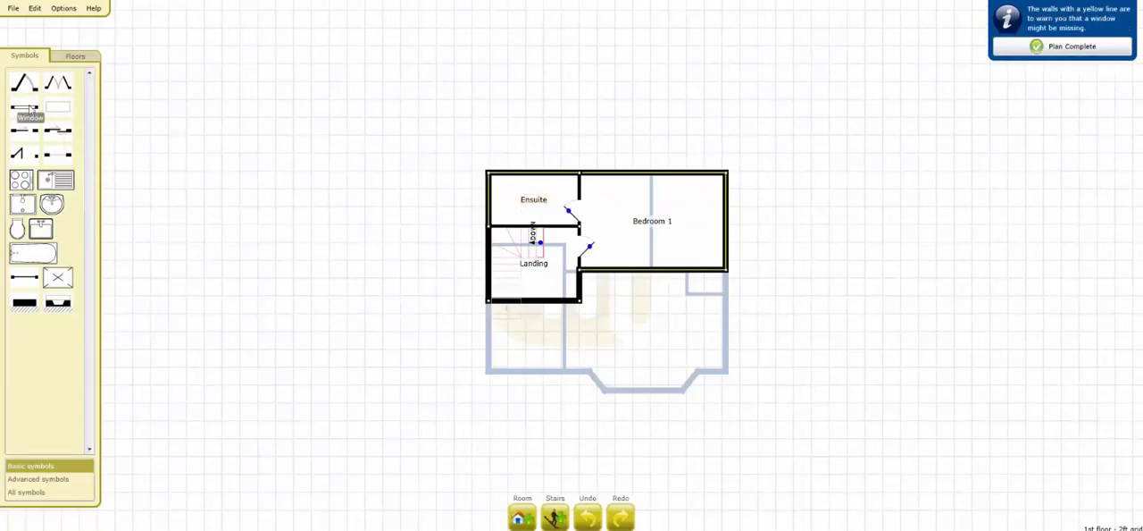
Step: Place a window in the Ensuite's top wall and a wider one in Bedroom 1's top wall
drag(30, 109, 546, 174)
click(555, 172)
click(115, 221)
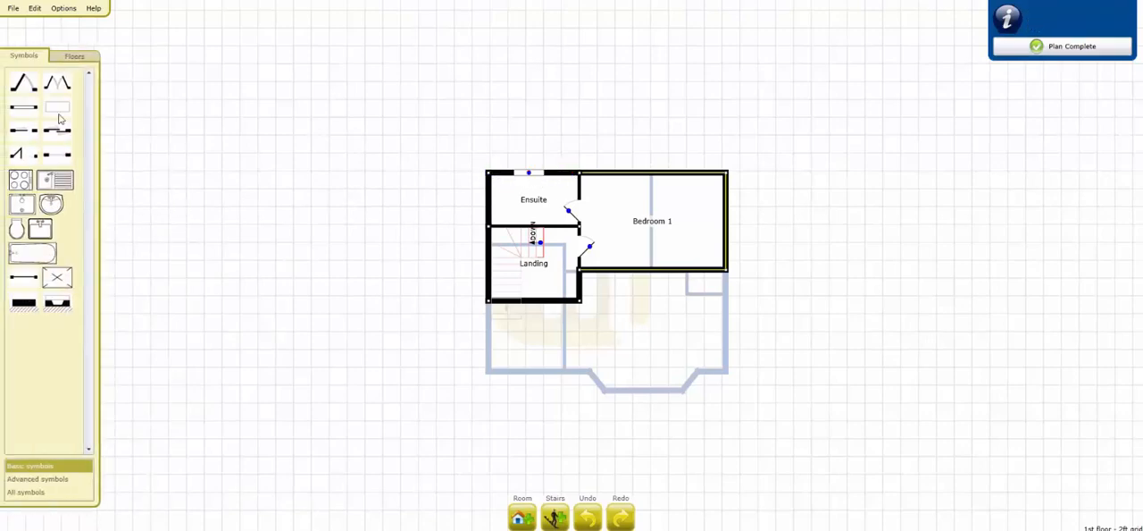
drag(59, 114, 648, 173)
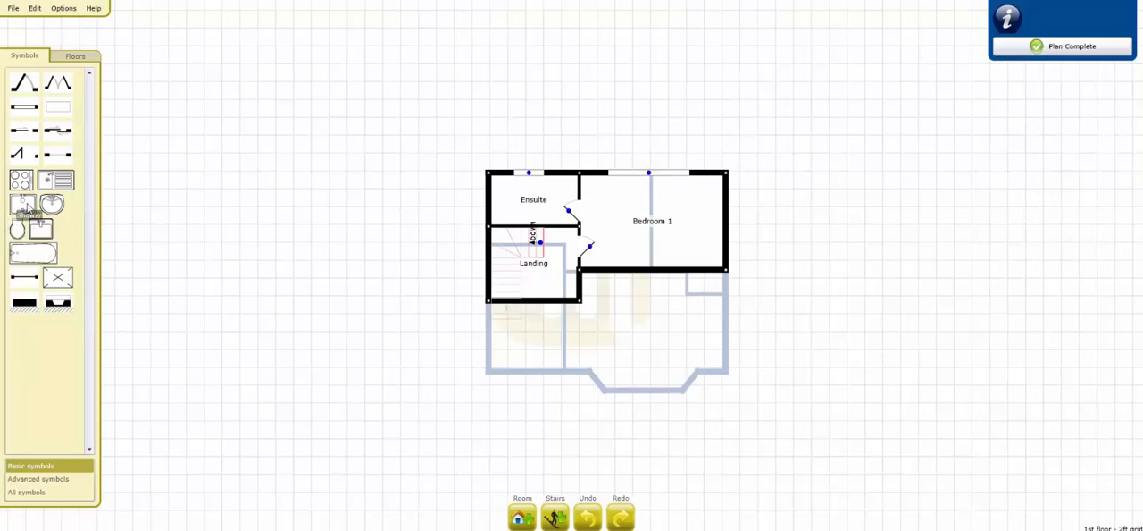
Step: Fit the Ensuite with a shower in its lower-left corner and a toilet and hand sink along the top wall
drag(26, 207, 499, 217)
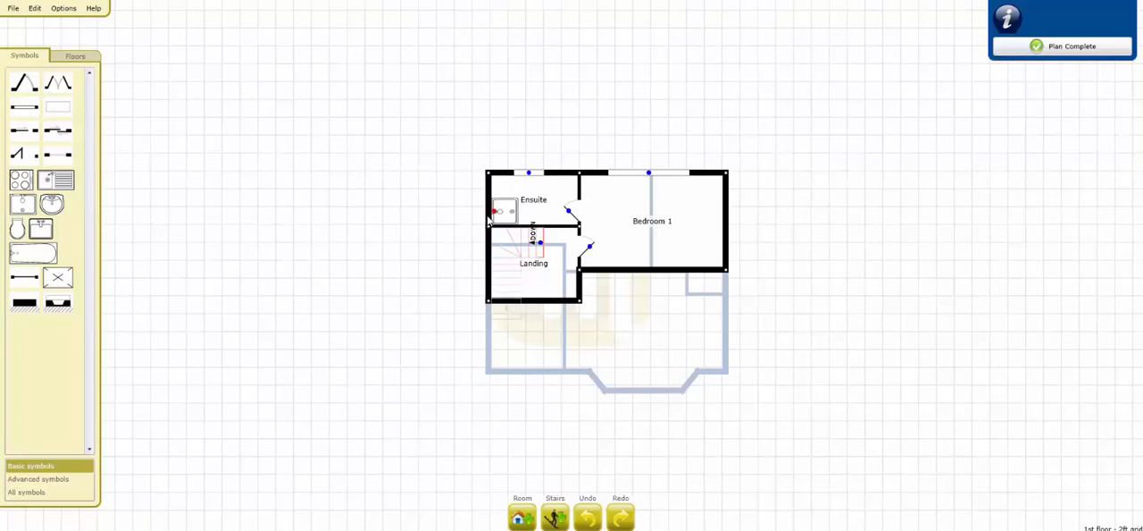
drag(102, 221, 553, 188)
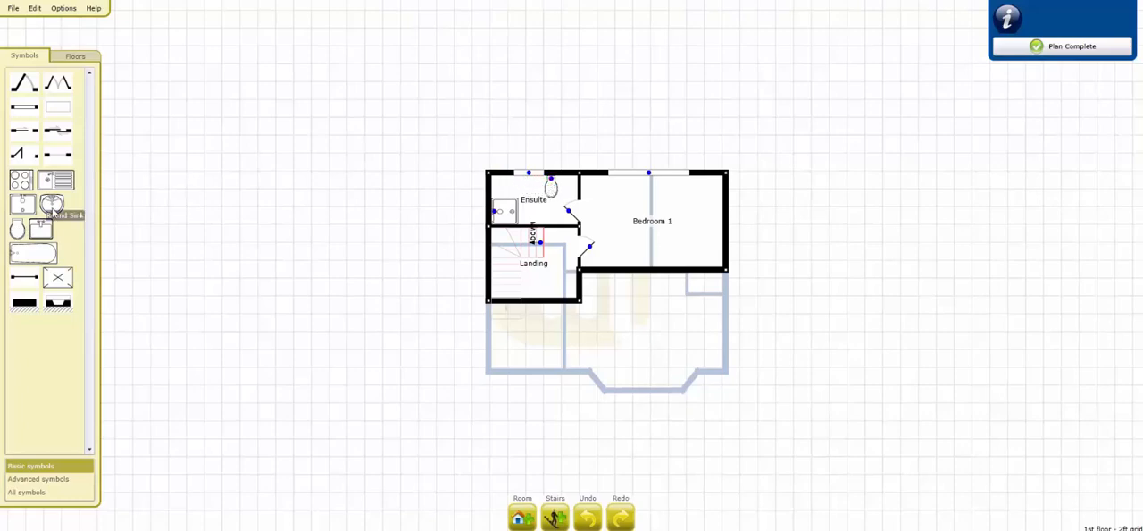
drag(52, 204, 527, 183)
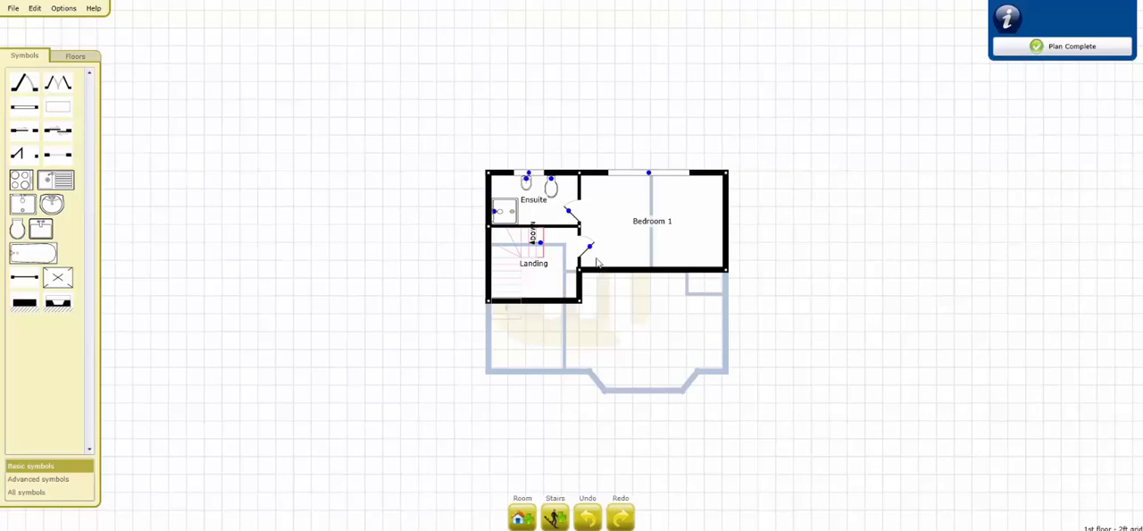
Step: Add a Wardrobe of about 10ft5 by 2ft in Bedroom 1's lower-right corner and fit sliding doors in its top wall
click(523, 516)
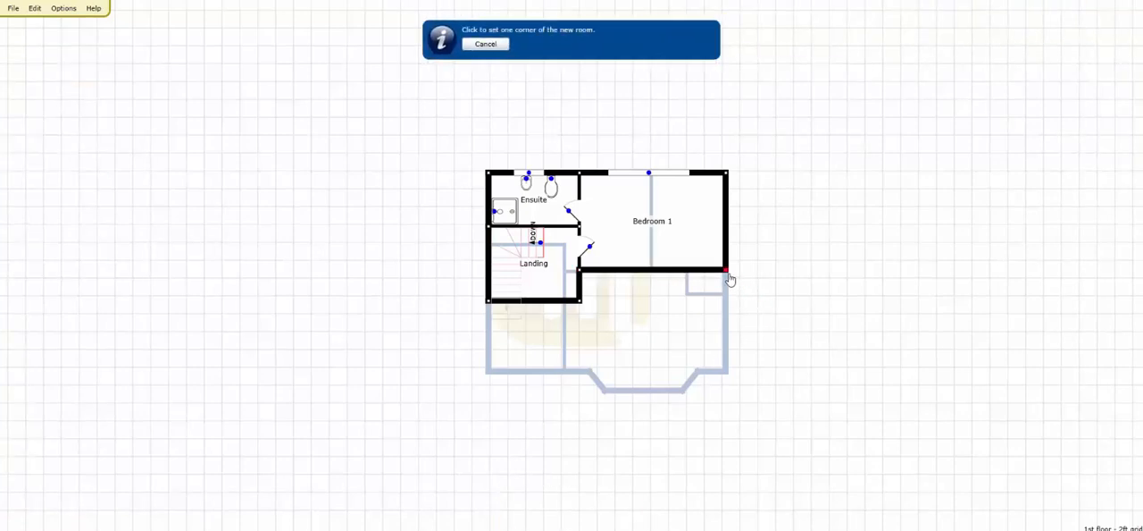
drag(720, 265, 632, 257)
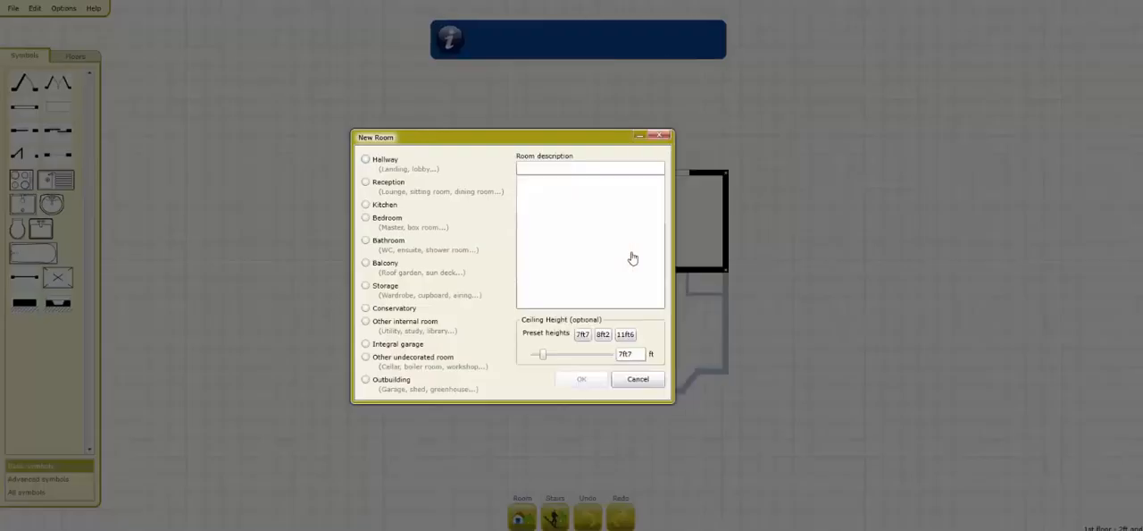
click(384, 286)
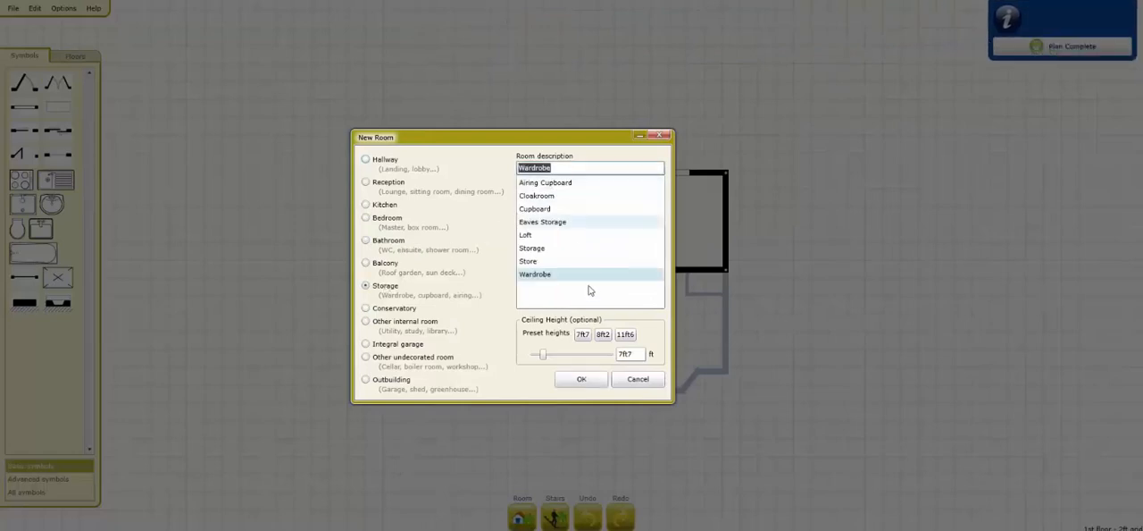
click(580, 379)
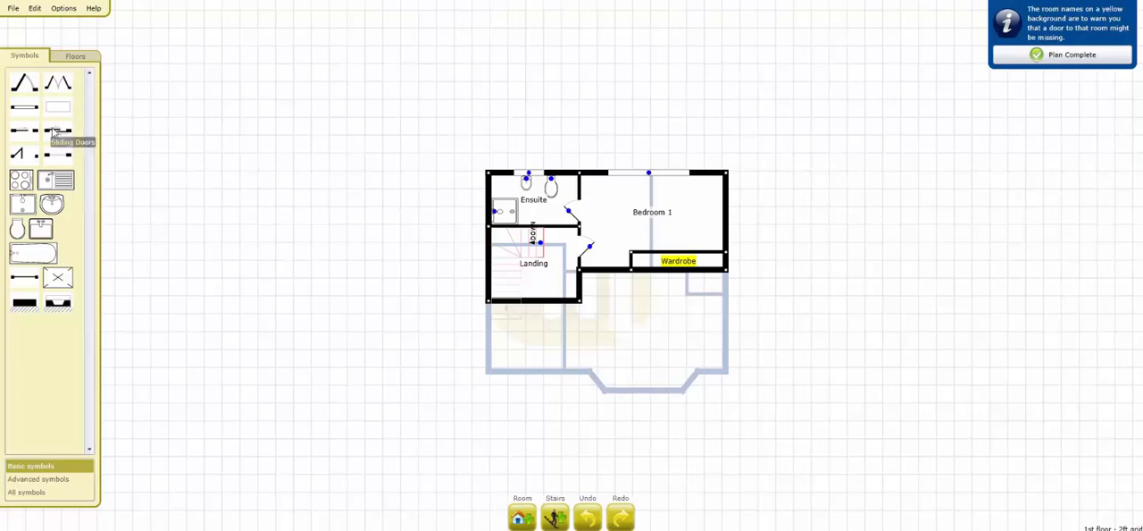
mouse_move(53, 134)
mouse_down()
mouse_move(516, 175)
mouse_move(678, 253)
mouse_up()
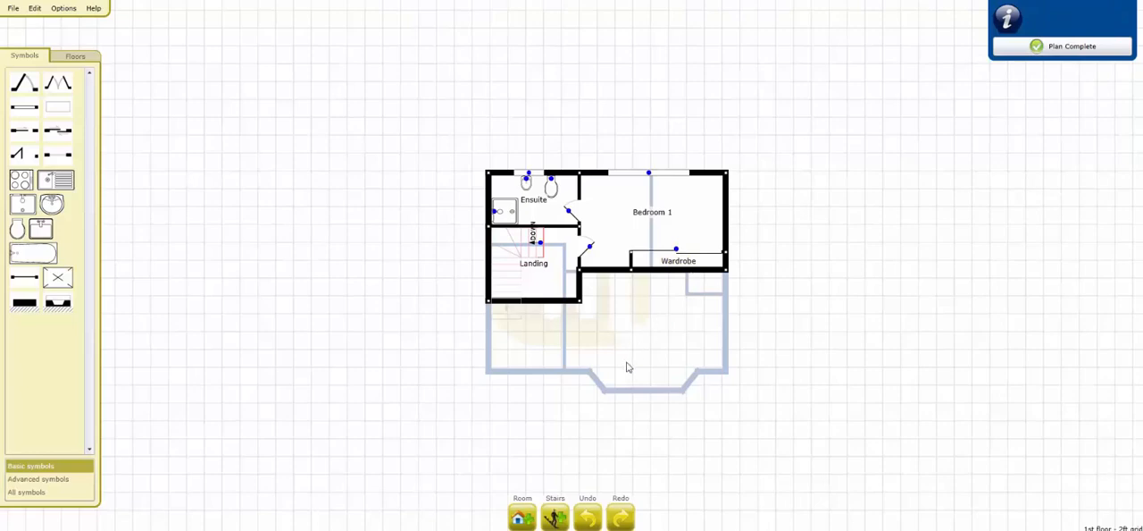
Step: Add a room named Bedroom 2, about 10ft5 by 11ft3, below the Wardrobe down to the house's bottom wall
click(522, 516)
drag(726, 271, 632, 378)
click(386, 219)
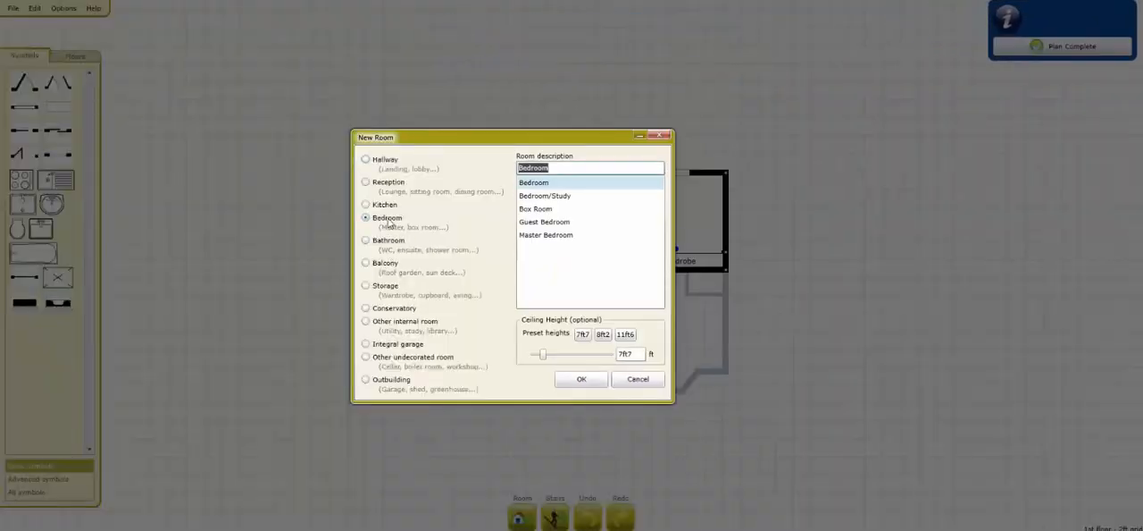
click(565, 169)
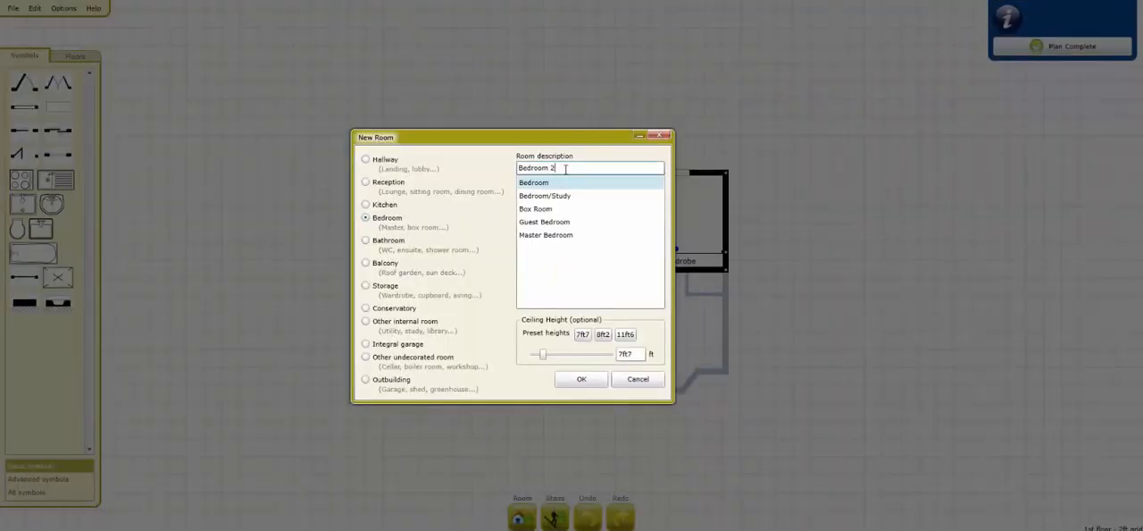
key(Return)
key(Return)
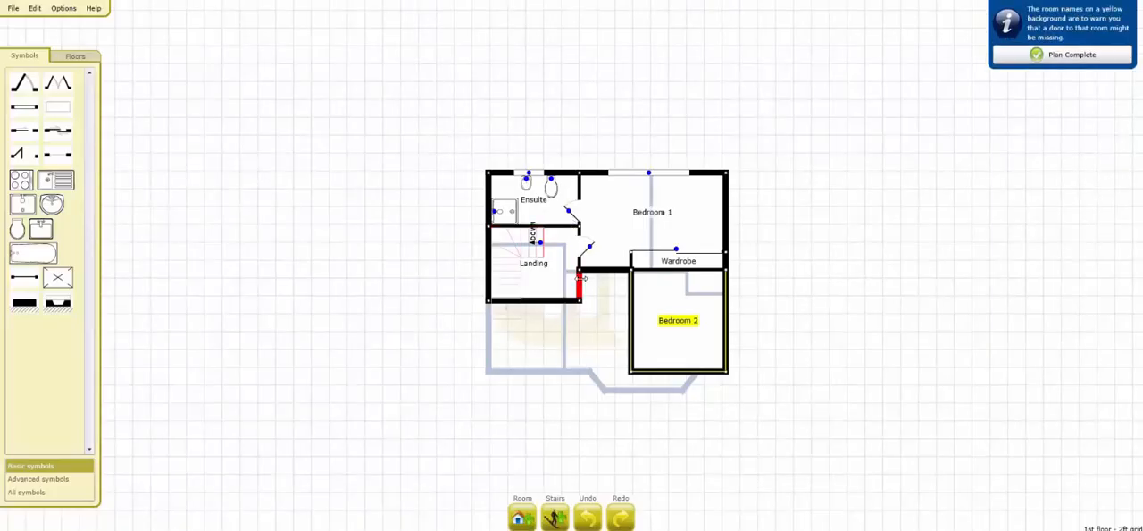
Step: Extend the Landing right to meet Bedroom 2 and place a single door between them with its hinge side swapped
drag(582, 279, 632, 282)
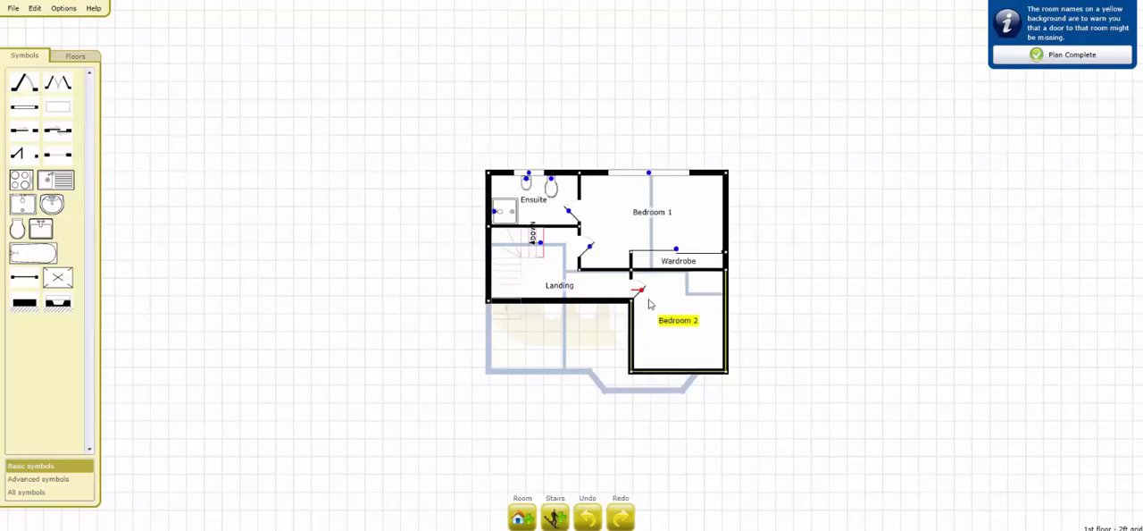
click(640, 285)
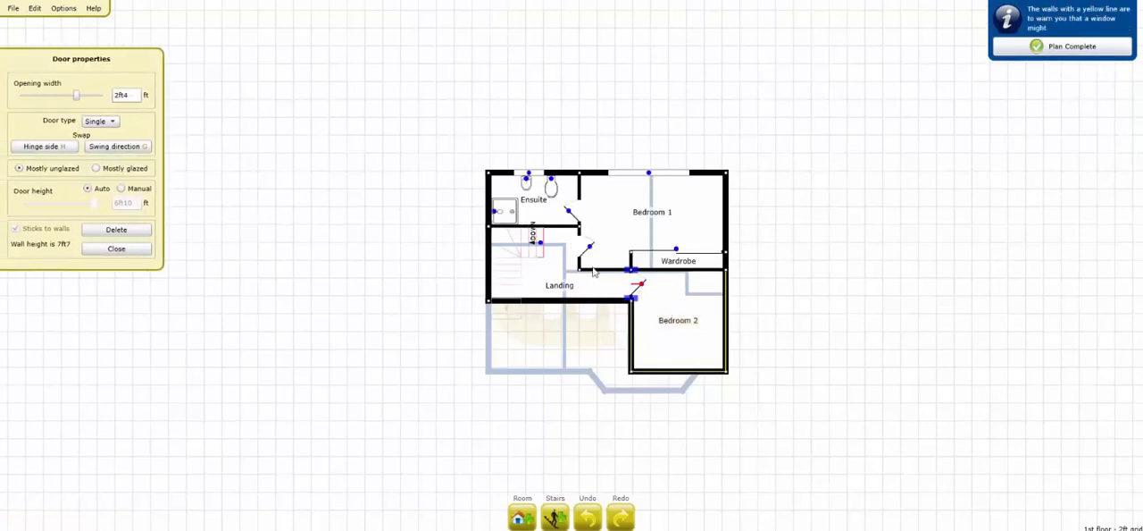
click(66, 146)
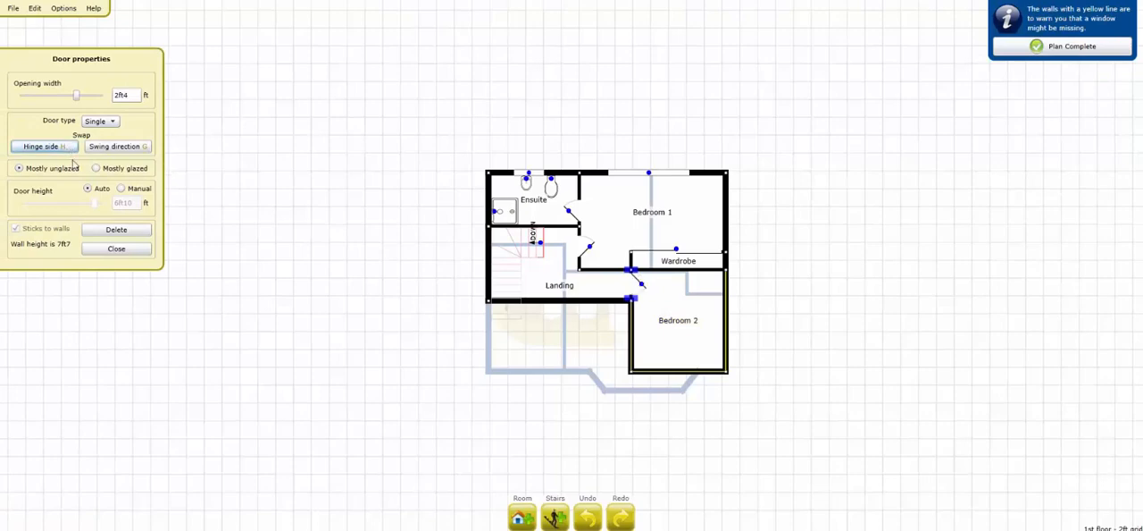
click(116, 249)
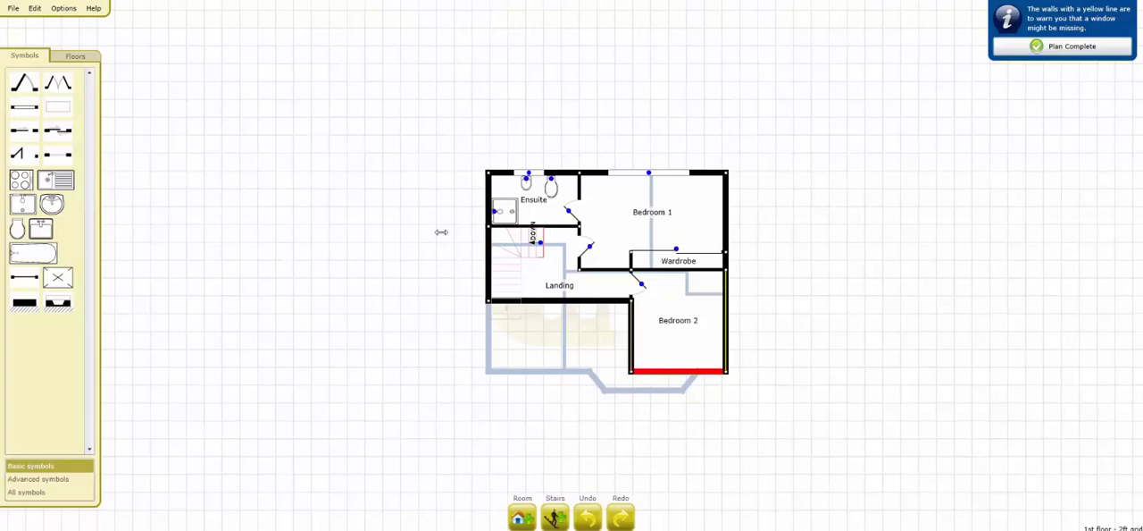
Step: Draw a curved wall bulging outward from the middle of Bedroom 2's bottom wall
click(35, 8)
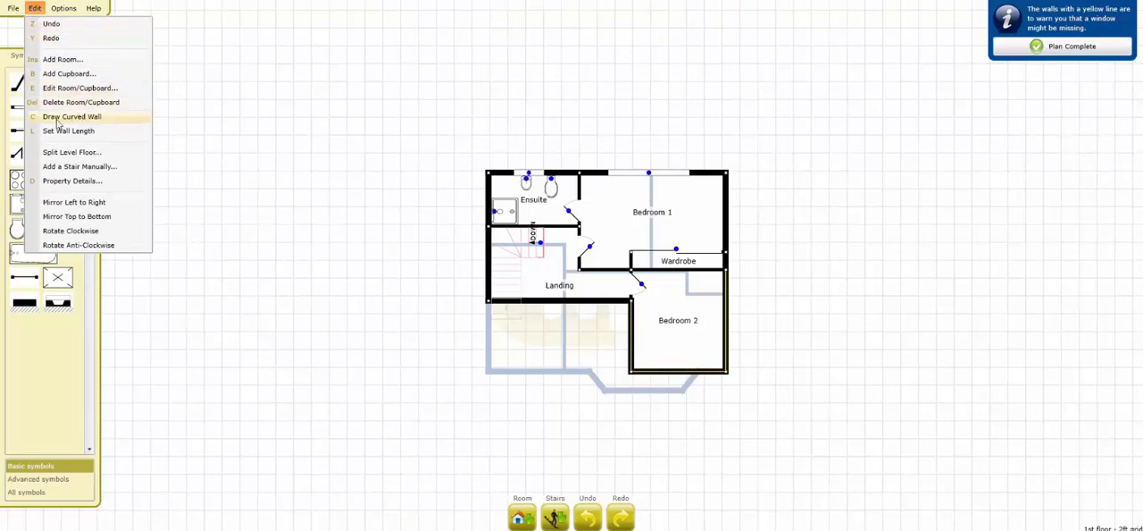
click(62, 121)
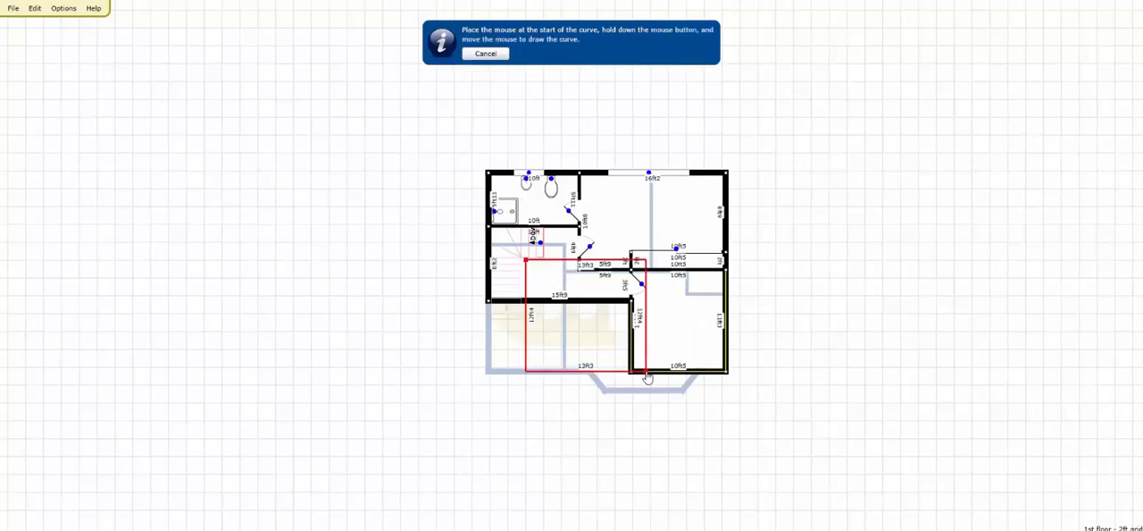
mouse_move(649, 376)
mouse_down()
mouse_move(685, 389)
mouse_move(710, 382)
mouse_up()
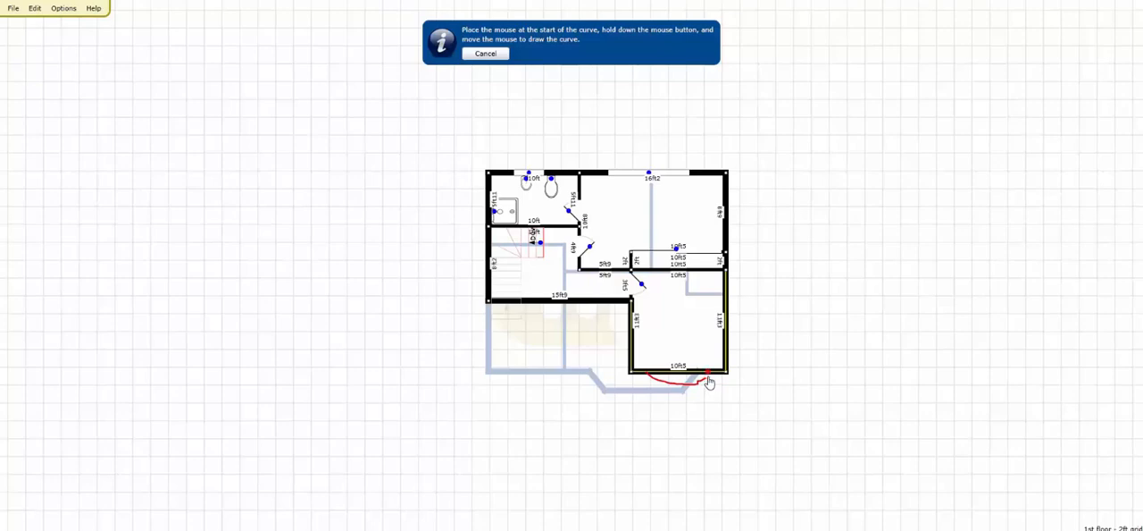
drag(709, 382, 708, 384)
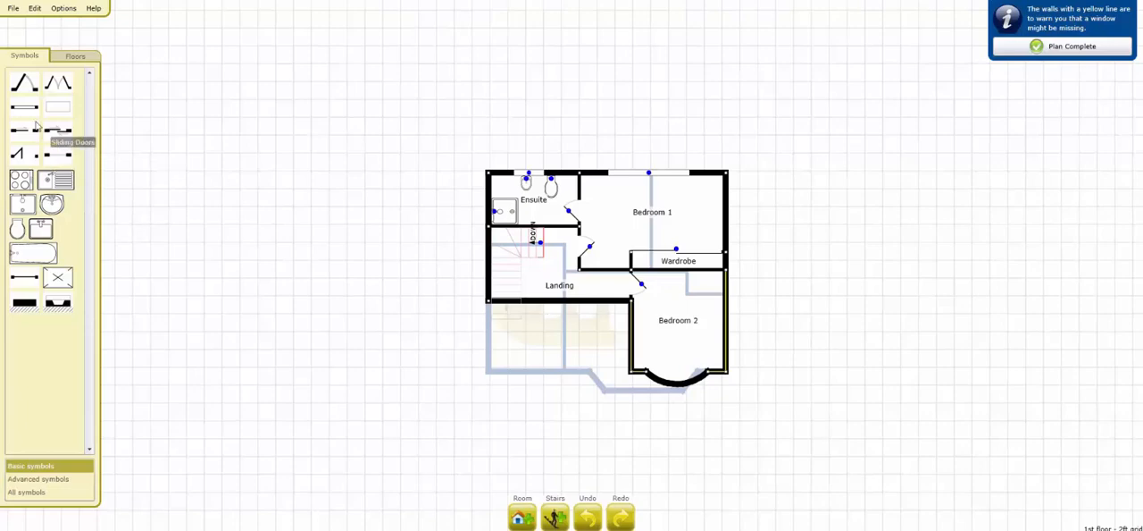
Step: Place a window filling the curved bay in Bedroom 2's bottom wall
drag(24, 107, 675, 384)
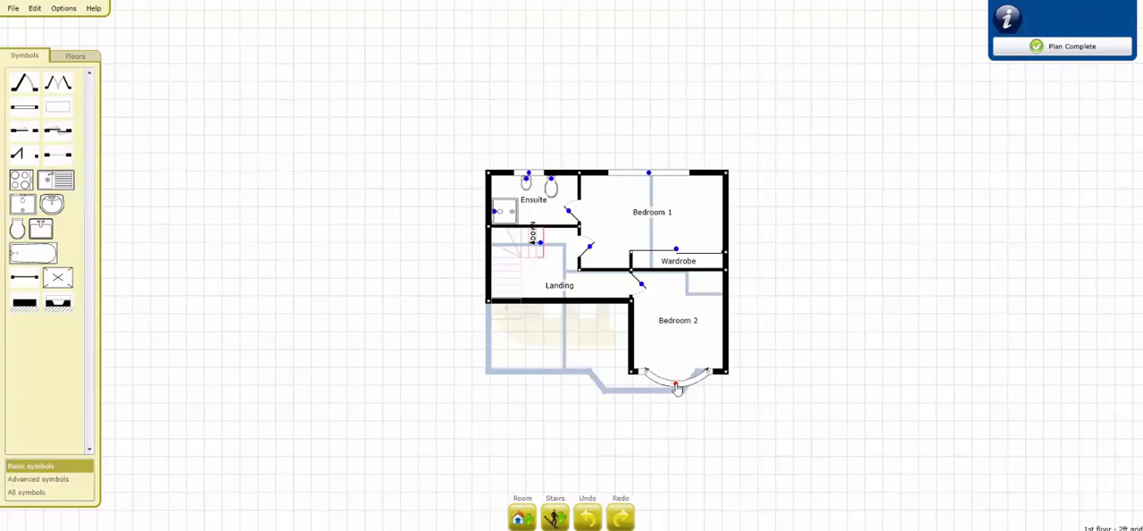
click(722, 385)
drag(722, 384, 715, 391)
click(105, 223)
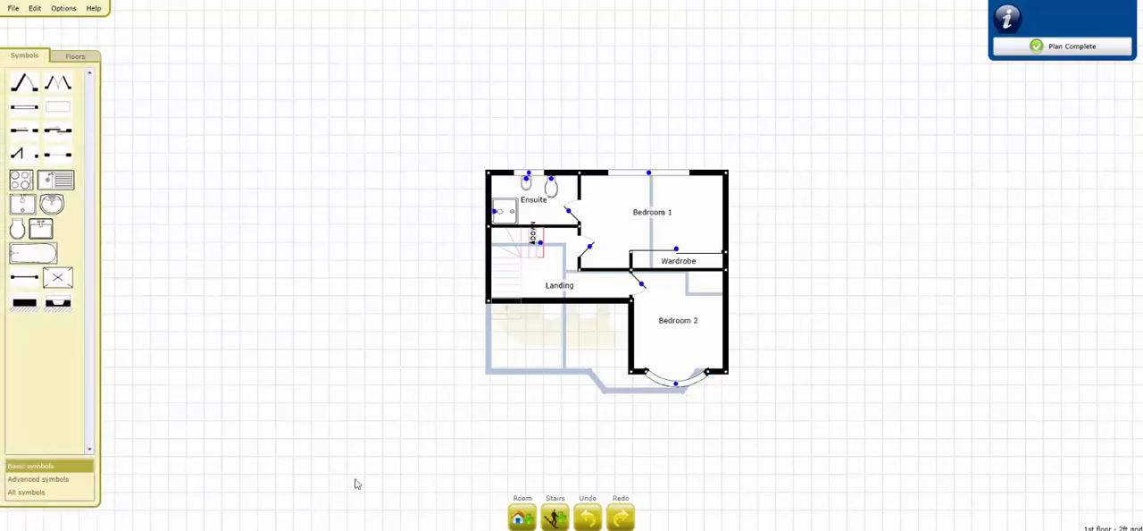
Step: Add a room named Bedroom 3 to the left of Bedroom 2, between the Landing and the house's bottom wall
click(522, 516)
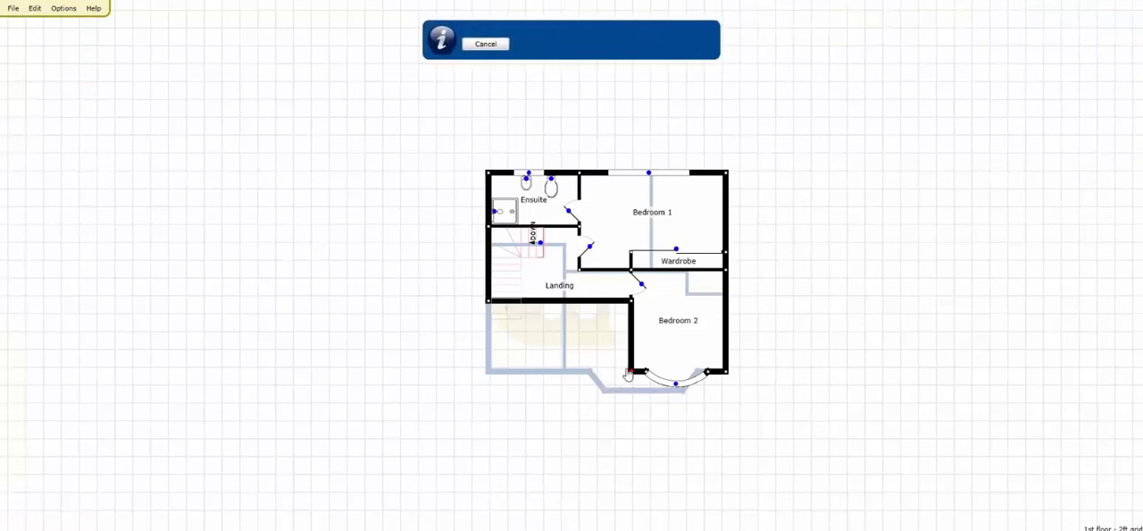
drag(631, 369, 568, 306)
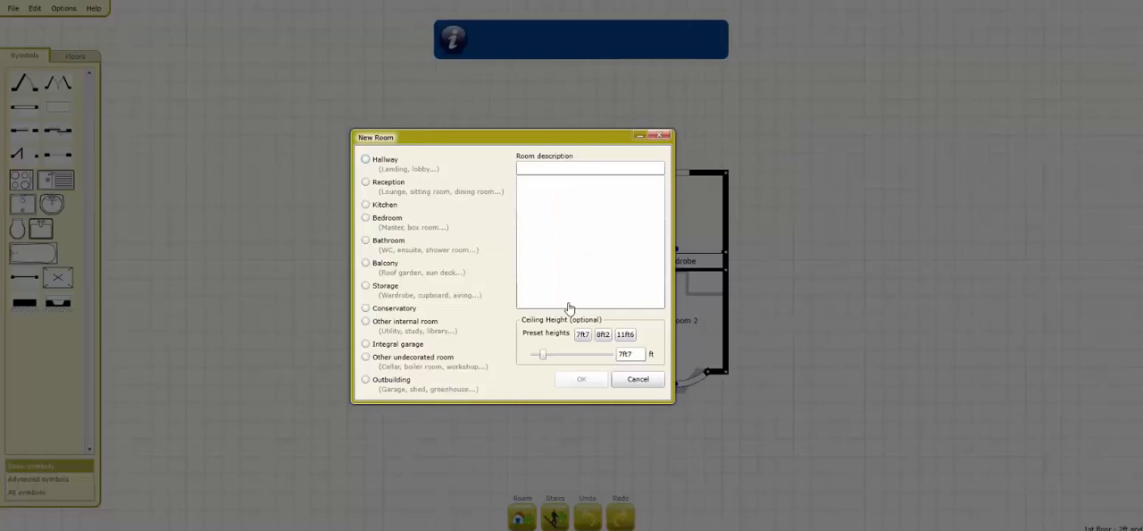
click(399, 242)
click(392, 219)
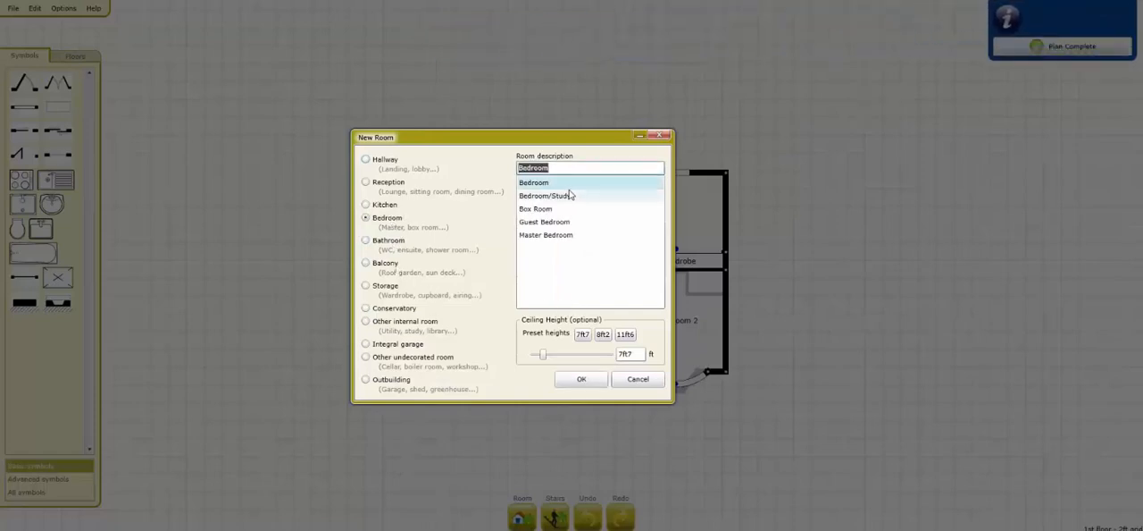
click(582, 166)
text(3)
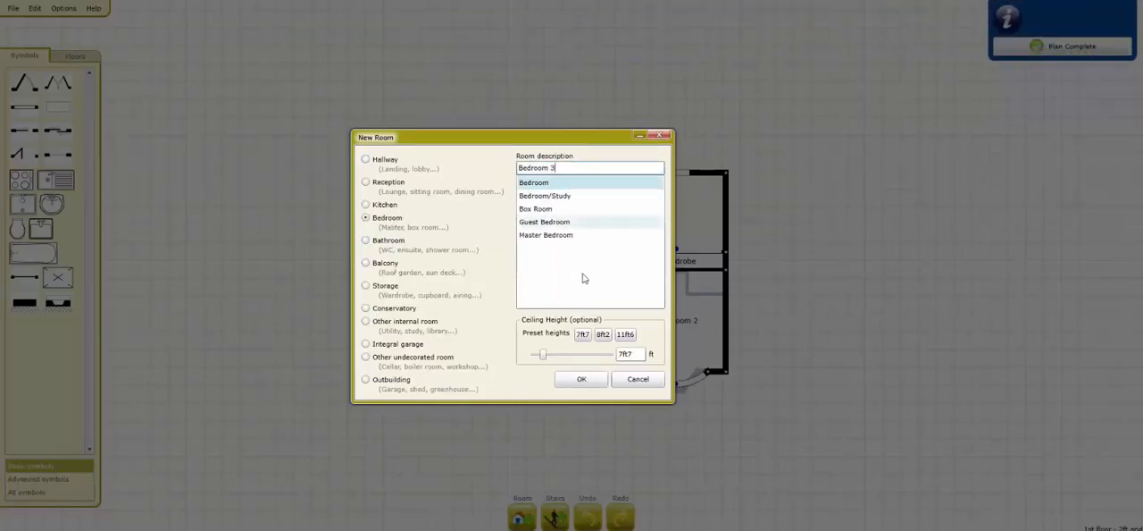
click(582, 379)
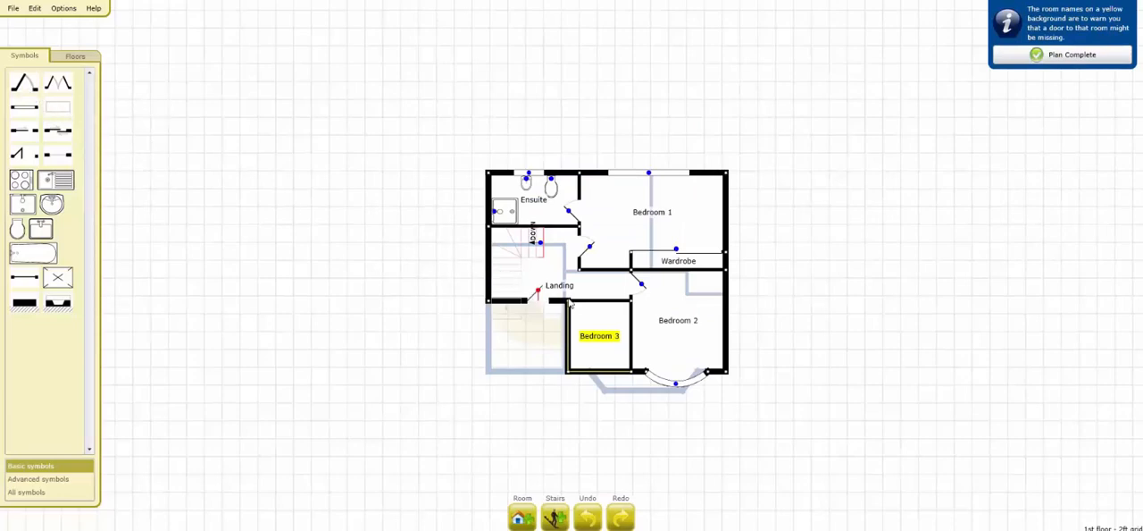
Step: Place a door from the Landing into Bedroom 3, a window in Bedroom 3's bottom wall and one in the Landing's left wall
click(606, 311)
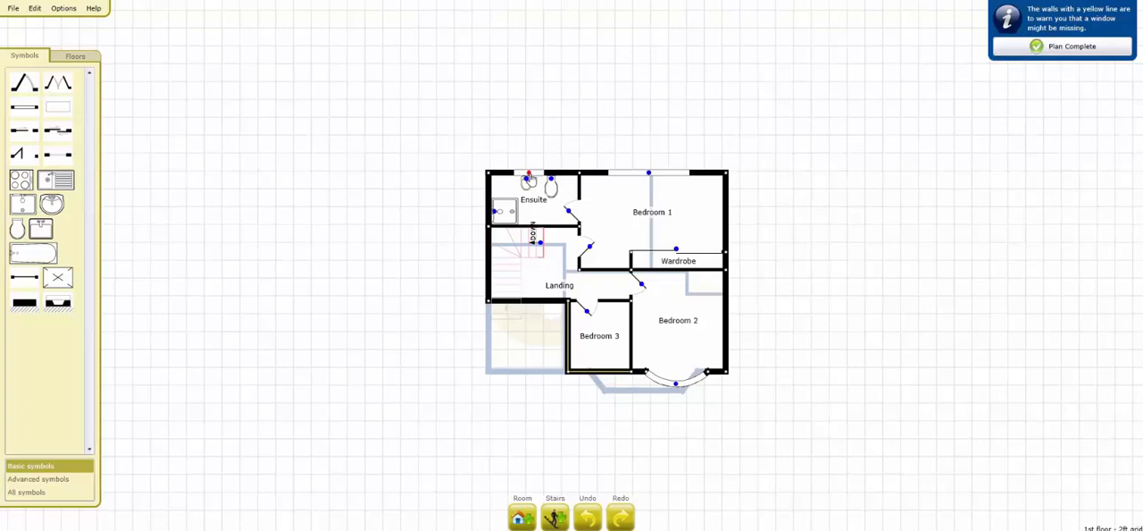
ctrl+drag(529, 173, 574, 278)
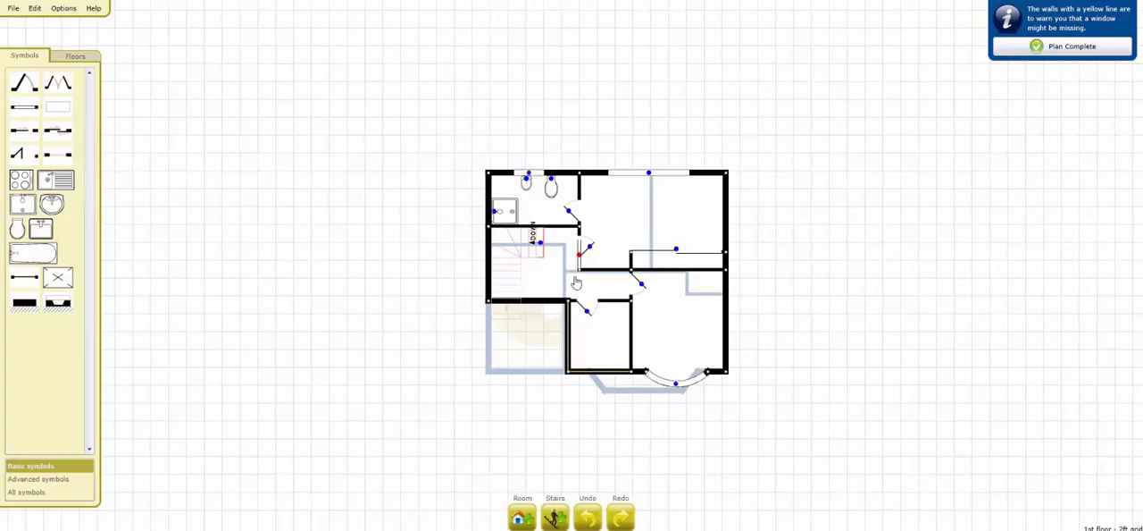
click(603, 377)
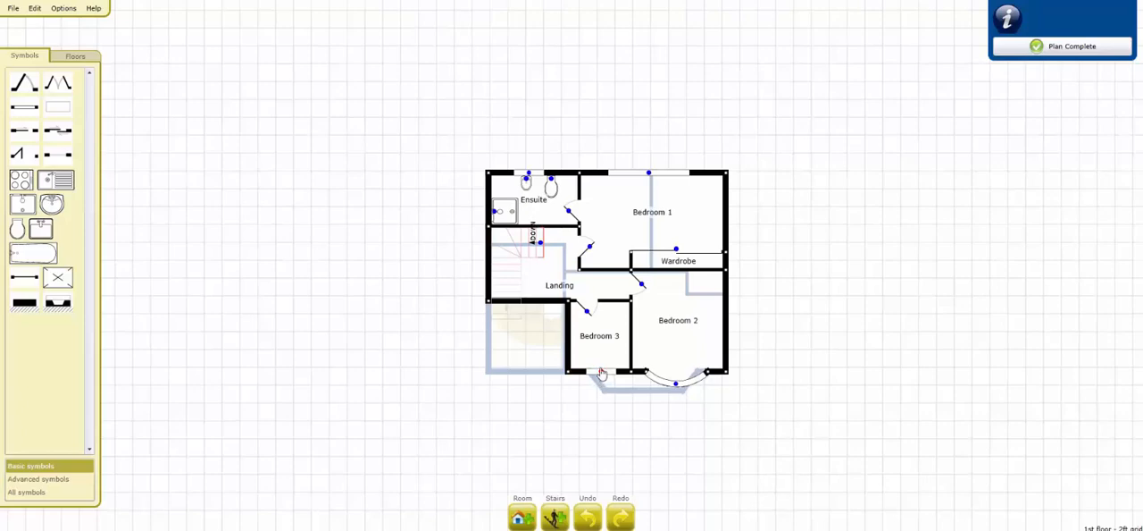
ctrl+drag(601, 373, 490, 253)
Step: Add a Bathroom in the house's lower-left corner and push the left part of its top wall up toward the stairs
click(520, 506)
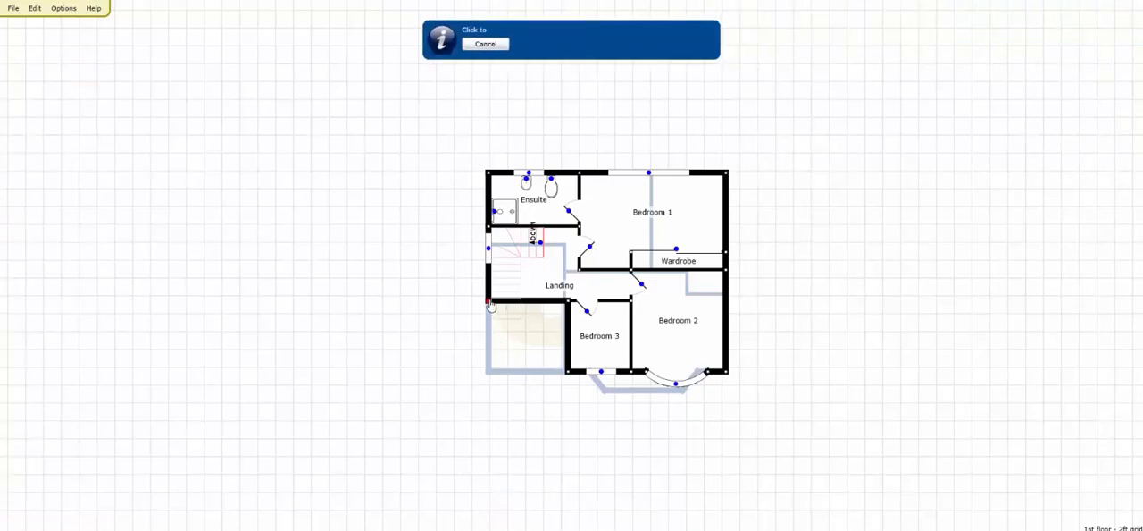
drag(488, 300, 554, 370)
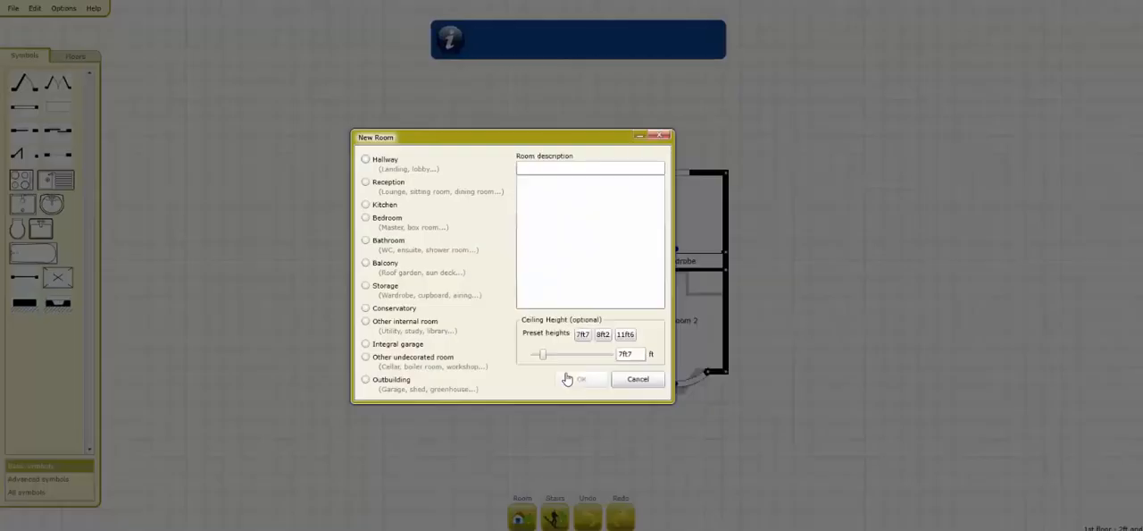
click(397, 245)
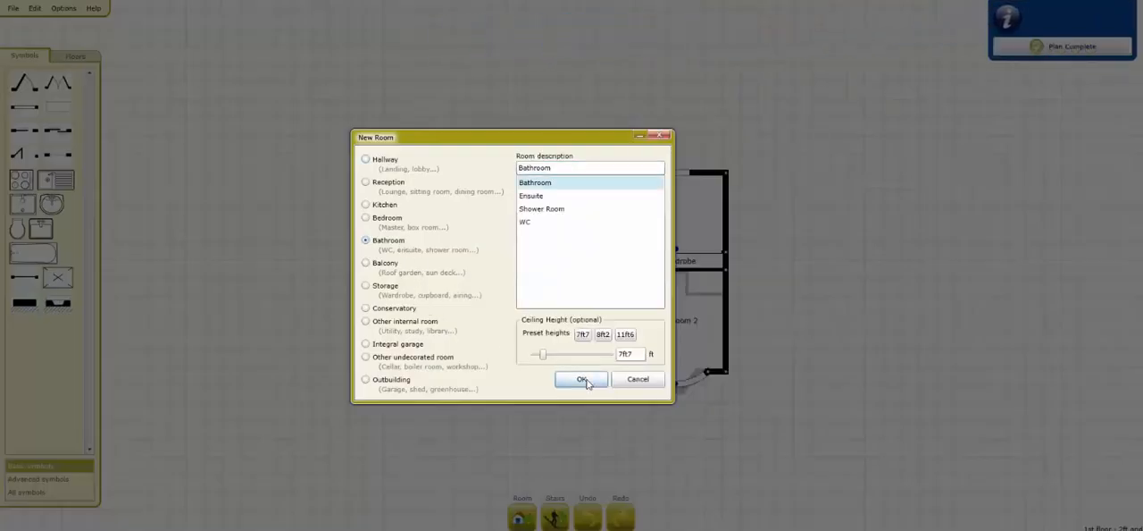
click(582, 379)
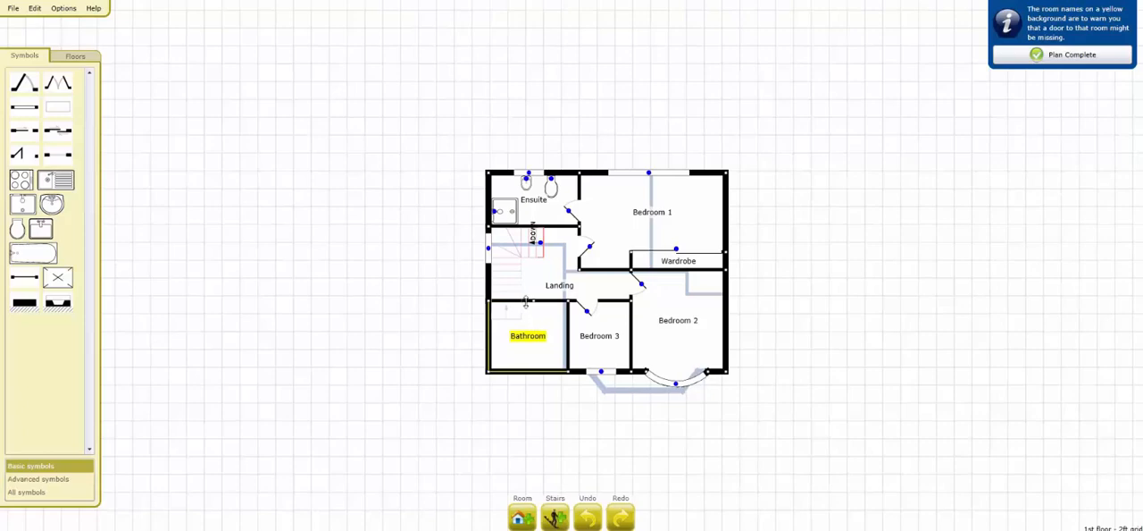
drag(522, 301, 519, 273)
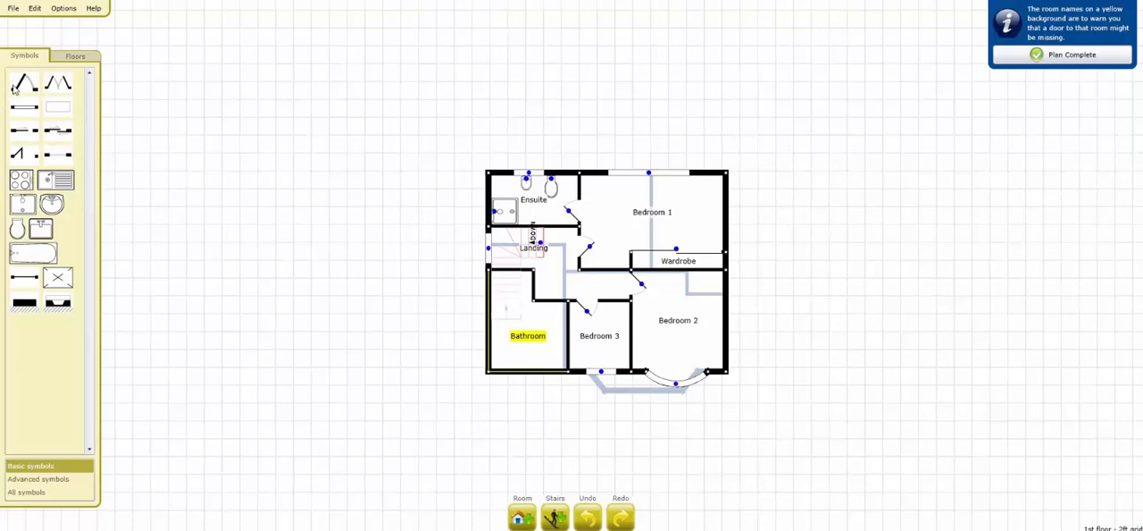
Step: Place a door between the Landing and the Bathroom, and a window in the Bathroom's bottom wall
drag(364, 244, 550, 309)
mouse_move(24, 107)
mouse_down()
mouse_move(523, 383)
mouse_move(559, 377)
mouse_up()
click(527, 373)
click(118, 221)
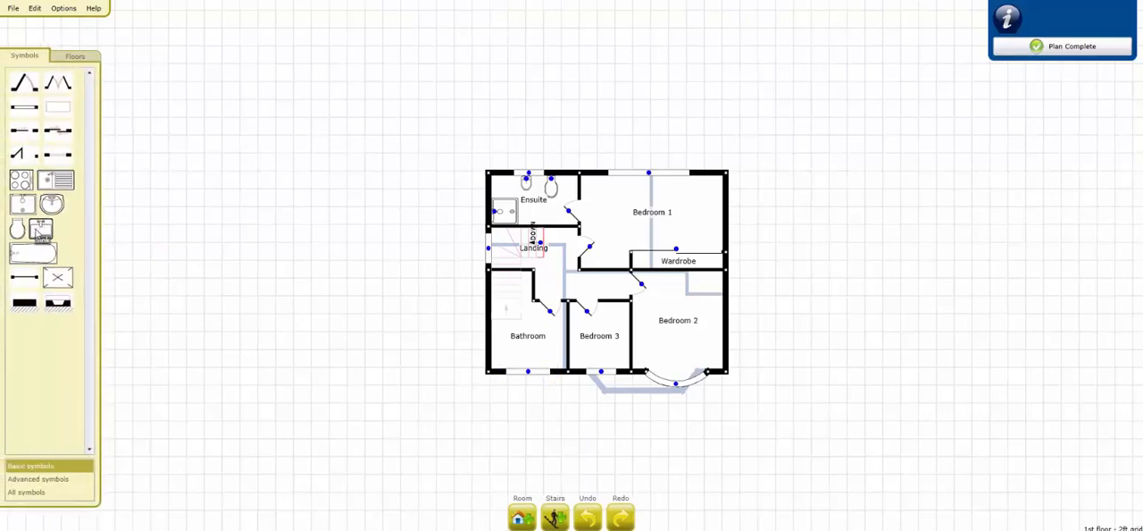
Step: Place a wash basin in the Bathroom's lower-right corner and a toilet beside it against the bottom wall
drag(176, 256, 549, 364)
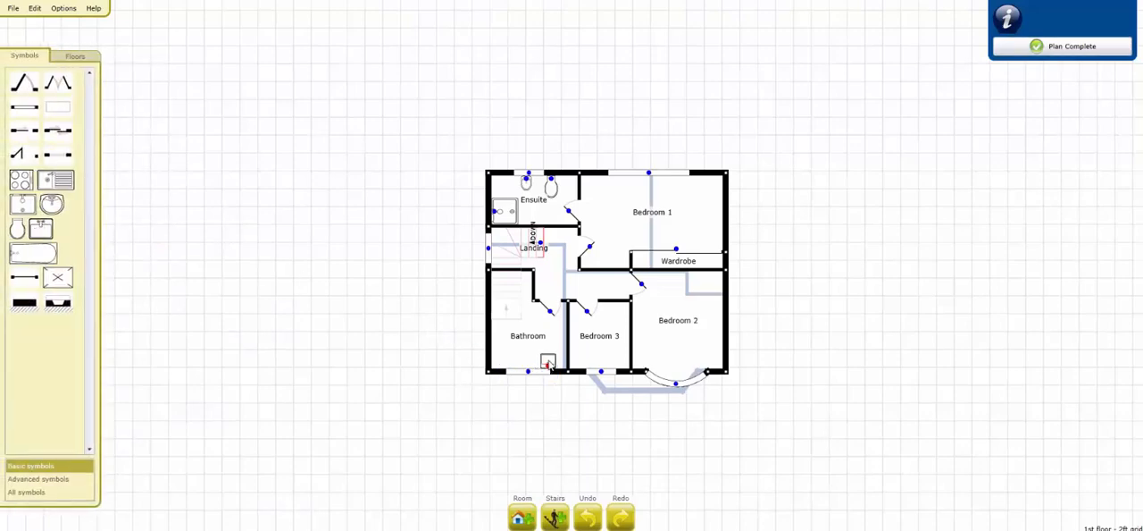
drag(16, 229, 528, 366)
Step: Place a centre-taps bath against the Bathroom's left wall below the stairs and enlarge it to 6ft7 wide by 3ft1 deep
click(40, 493)
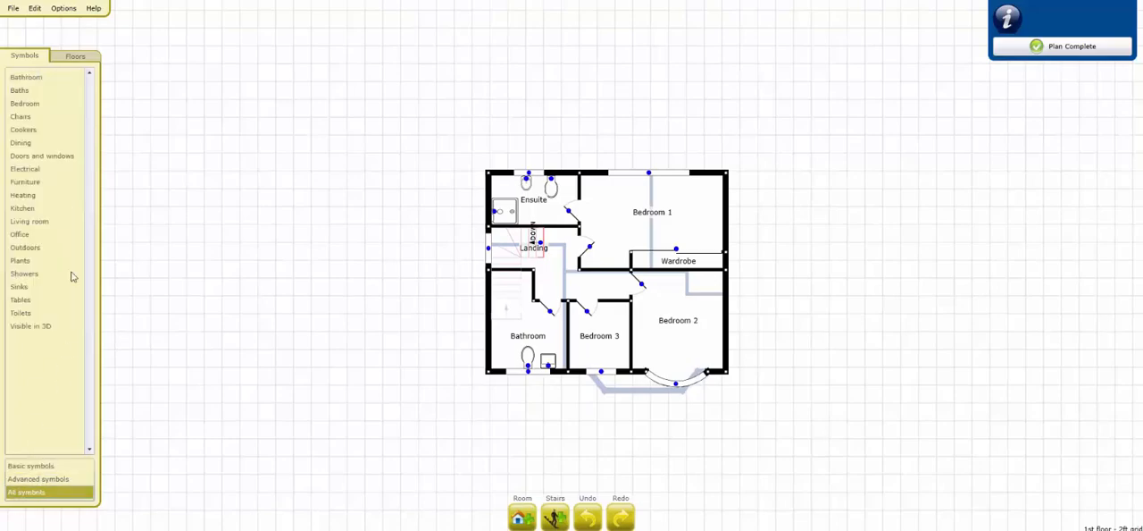
click(54, 80)
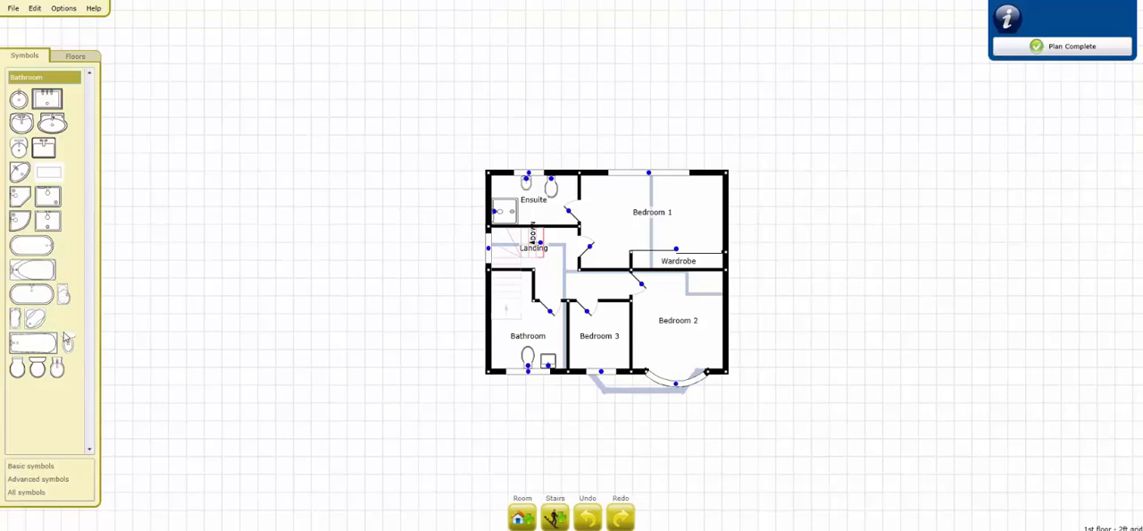
drag(31, 294, 414, 294)
drag(486, 297, 505, 309)
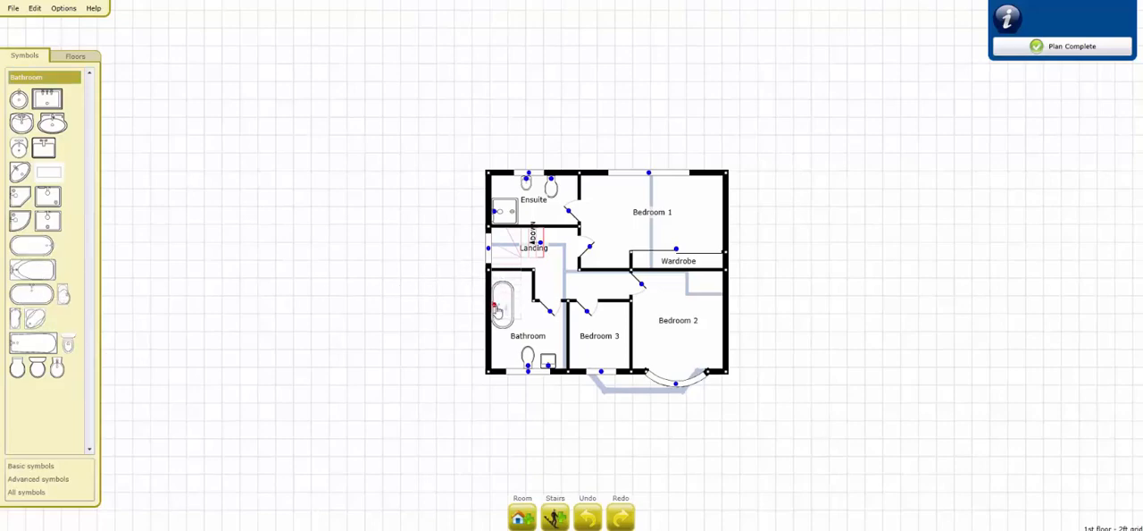
click(497, 308)
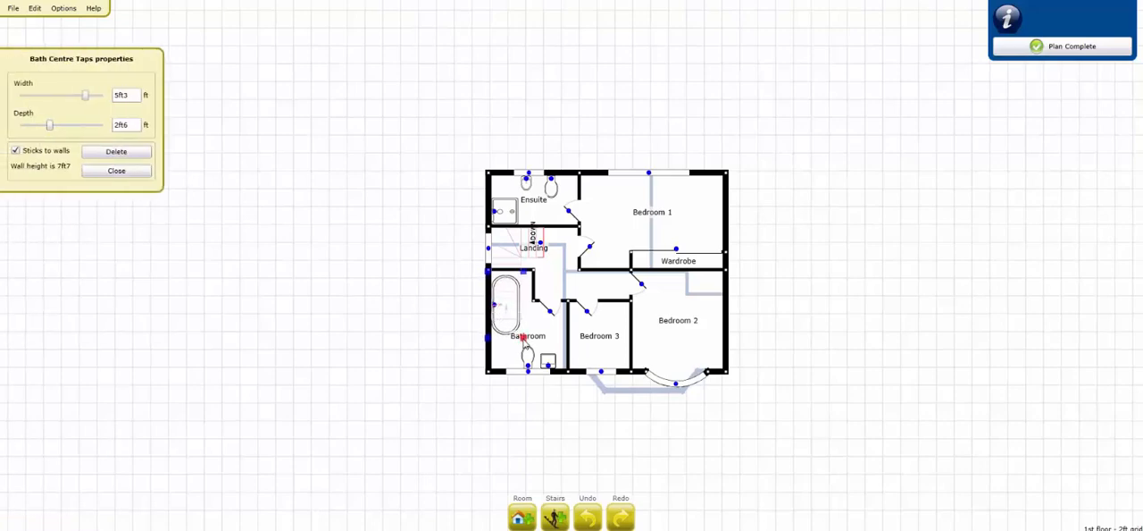
drag(524, 339, 523, 344)
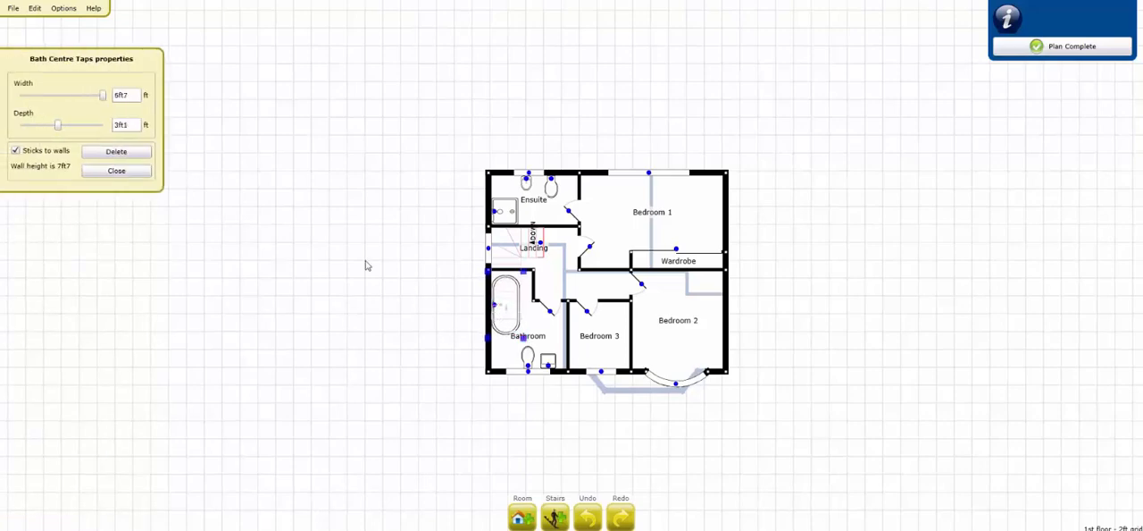
click(117, 170)
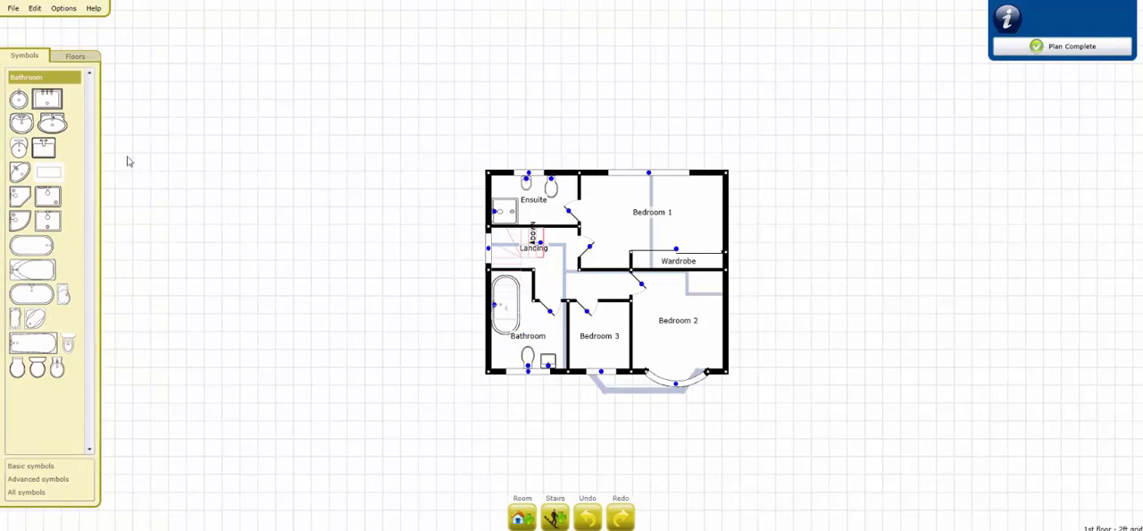
Step: Mirror the 1st floor plan left to right and mirror it back to its original orientation
click(32, 11)
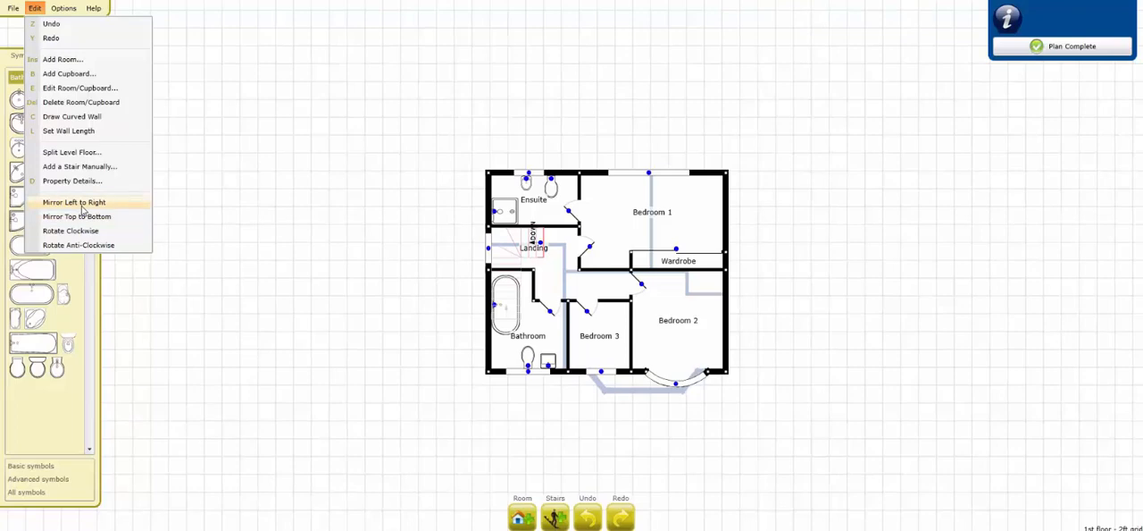
click(82, 203)
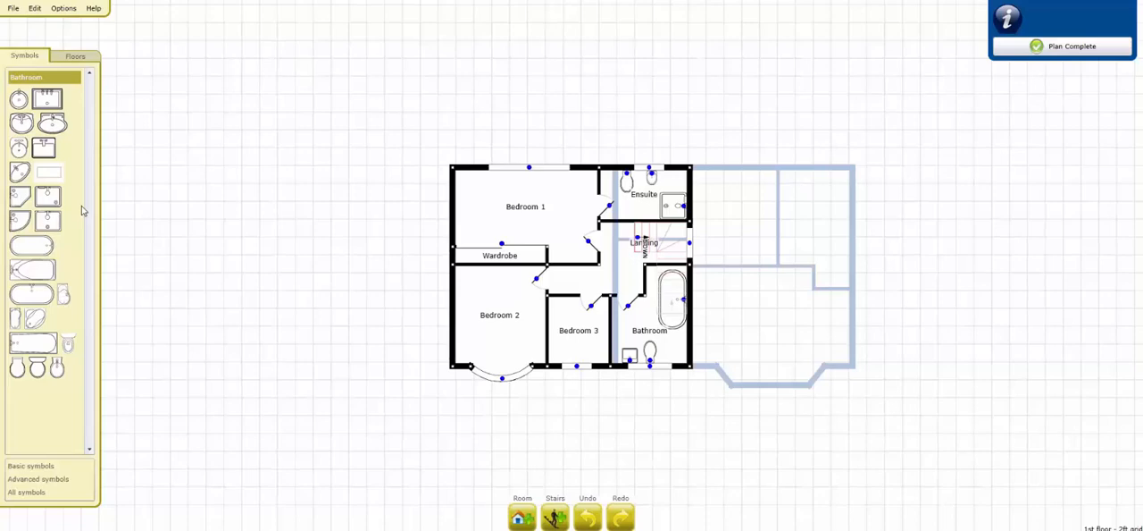
click(35, 8)
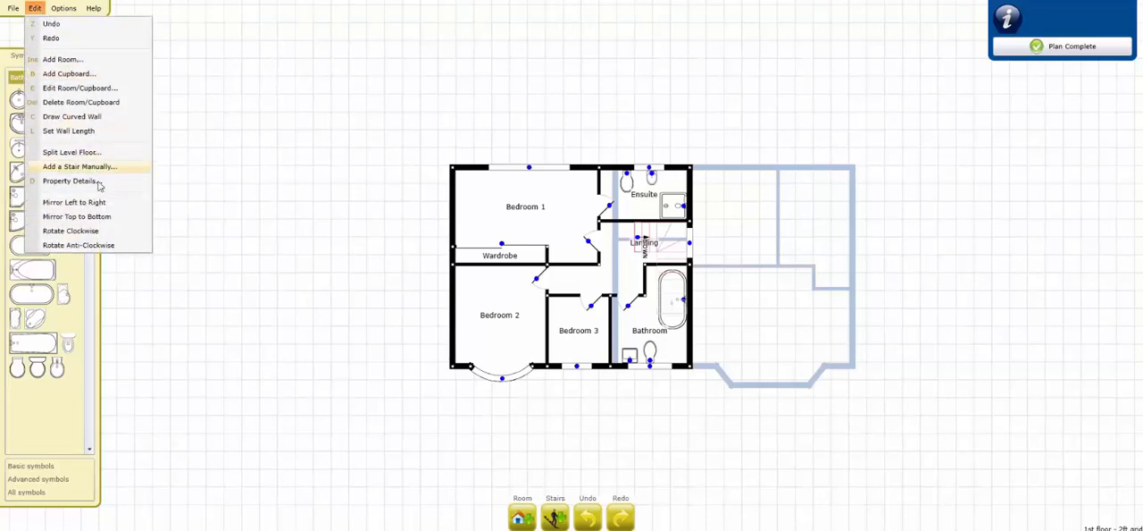
click(102, 205)
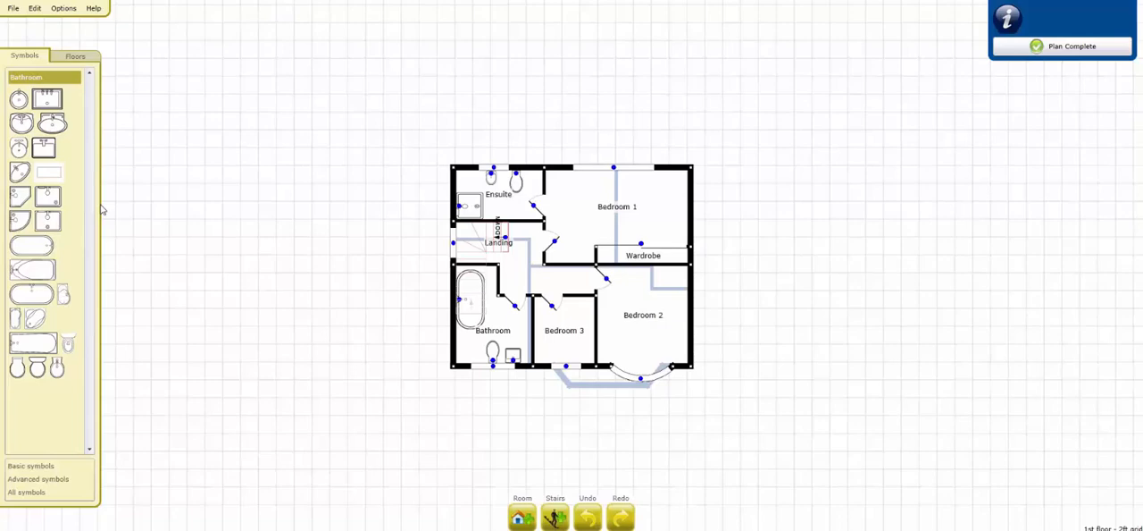
Step: Mark the plan as complete and replace the property address in its details with the test street address, removing the postcode
click(1047, 49)
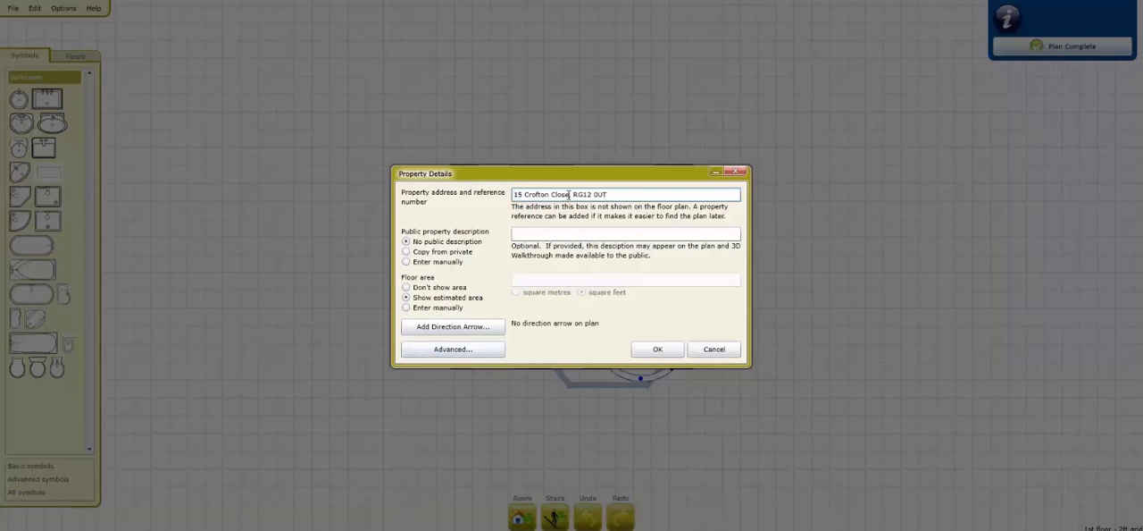
drag(569, 194, 471, 193)
text(123 Test Road)
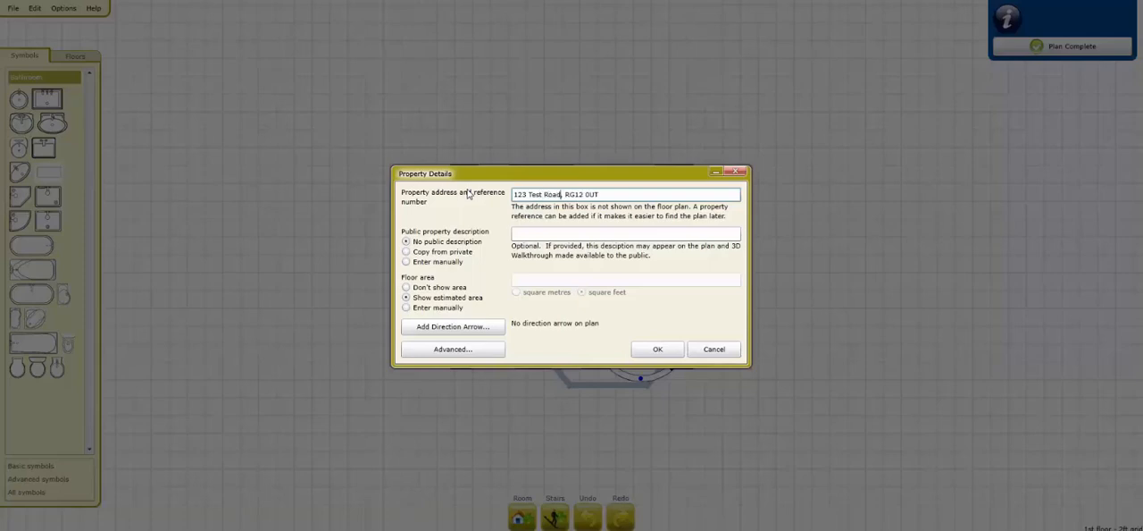
drag(599, 194, 564, 194)
key(BackSpace)
key(BackSpace)
key(BackSpace)
Step: Set the public property description to be copied from the private address
click(407, 253)
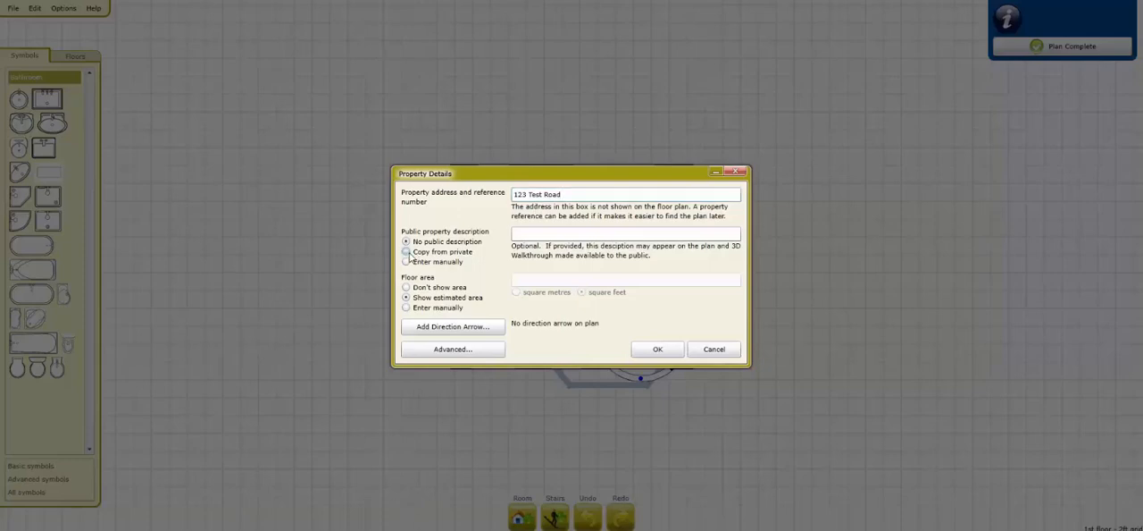
click(559, 195)
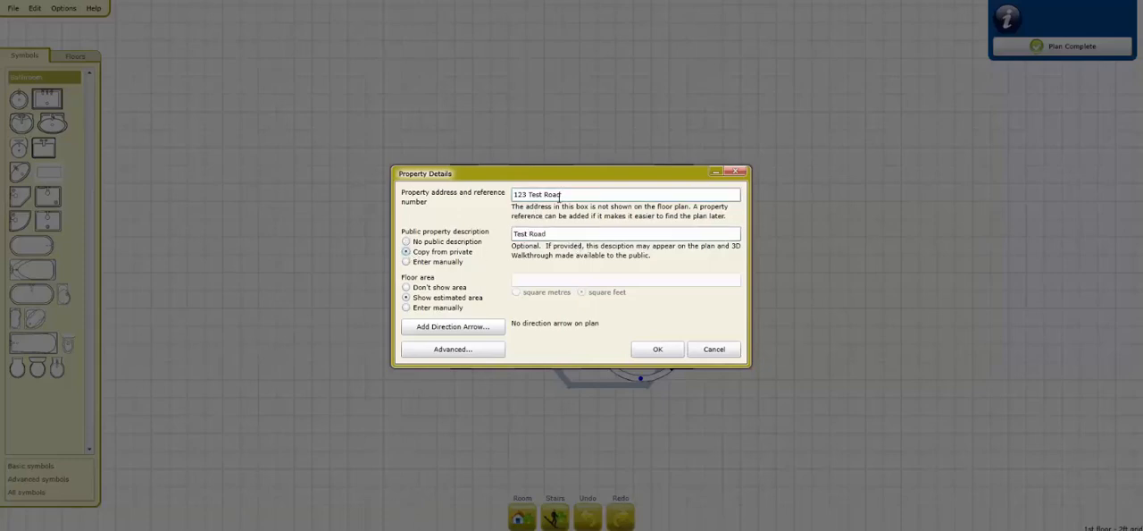
click(518, 234)
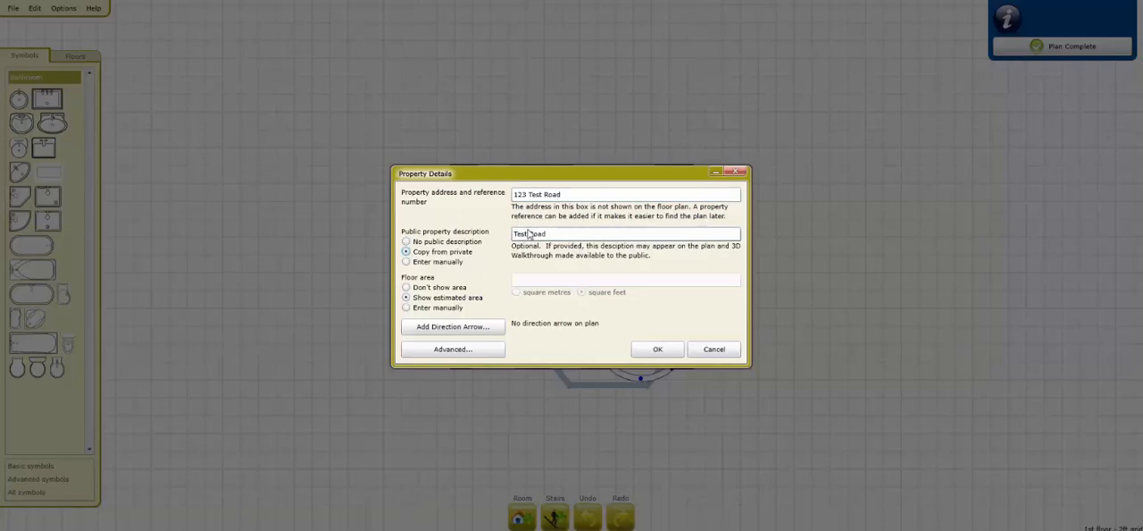
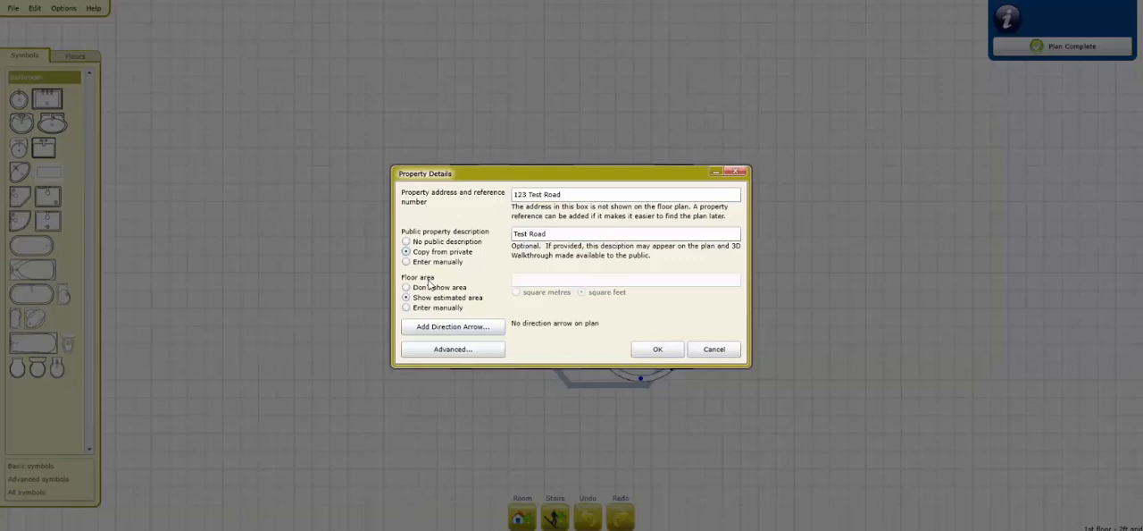
Step: Try hiding the floor area and entering it manually, and return to showing the estimated area
click(429, 287)
click(430, 310)
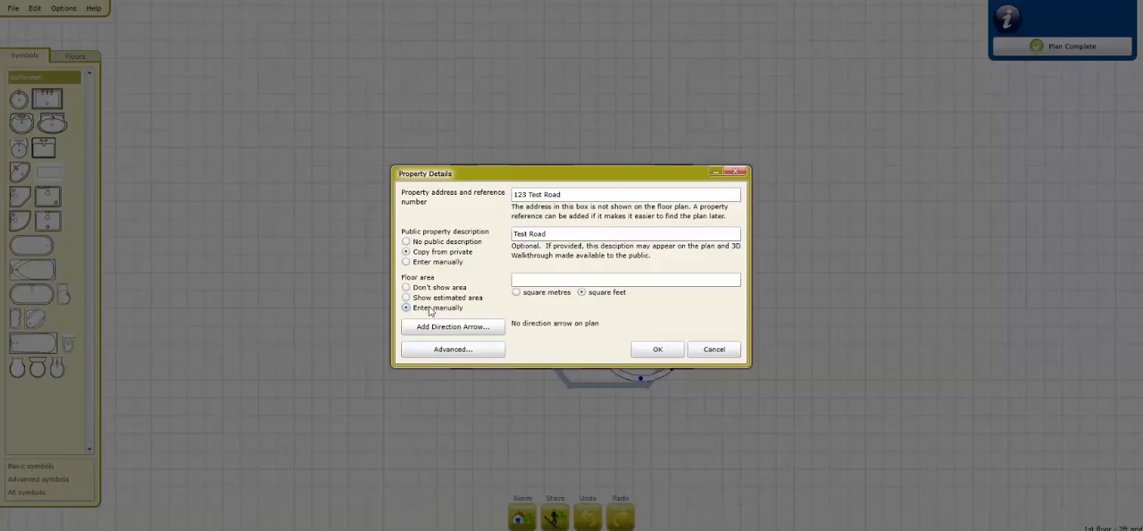
click(430, 301)
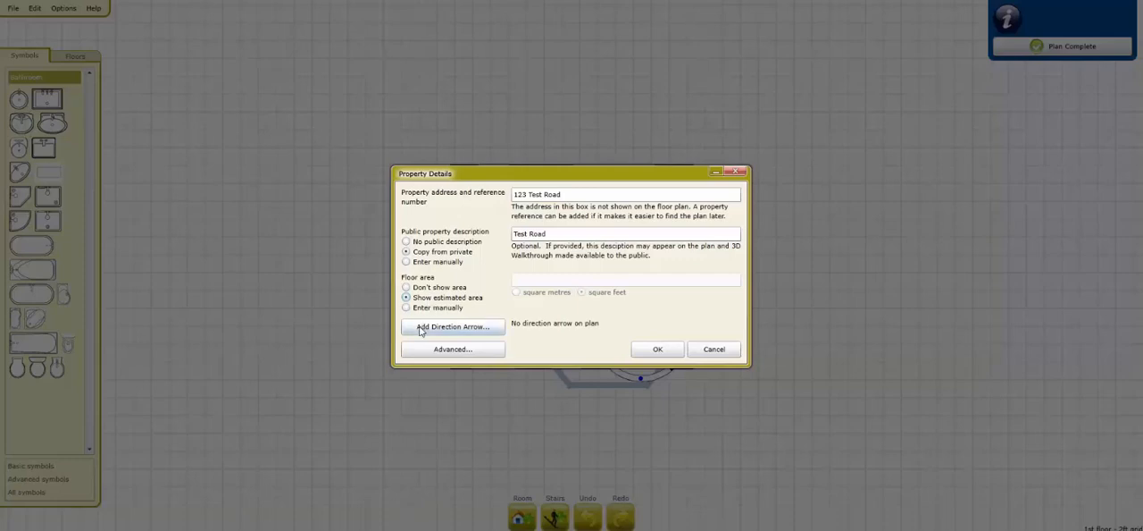
Step: Add a direction arrow with north pointing steeply down and to the right, and confirm the property details and public description
click(421, 328)
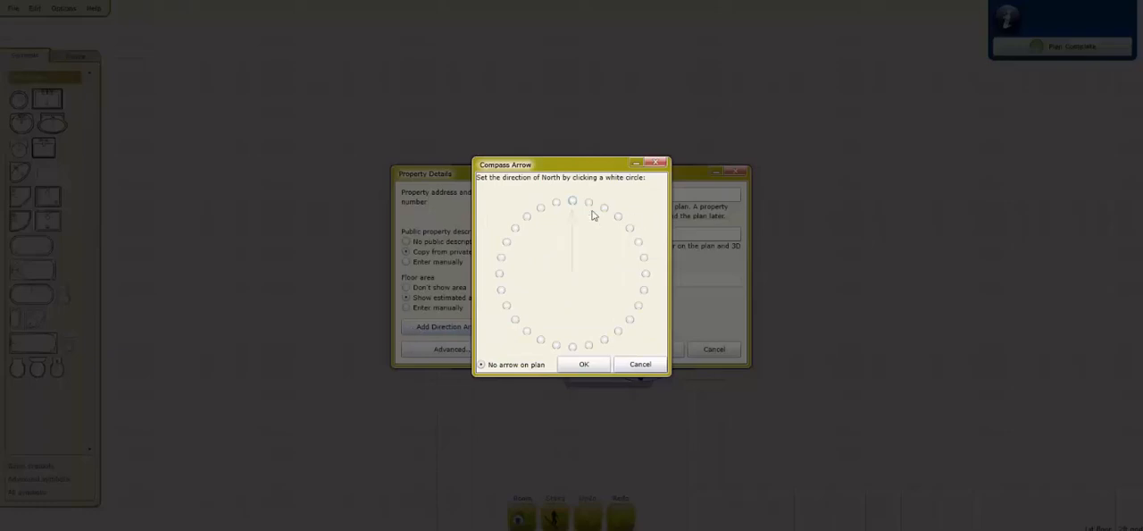
click(540, 339)
click(630, 319)
click(616, 216)
click(605, 209)
click(590, 203)
click(604, 340)
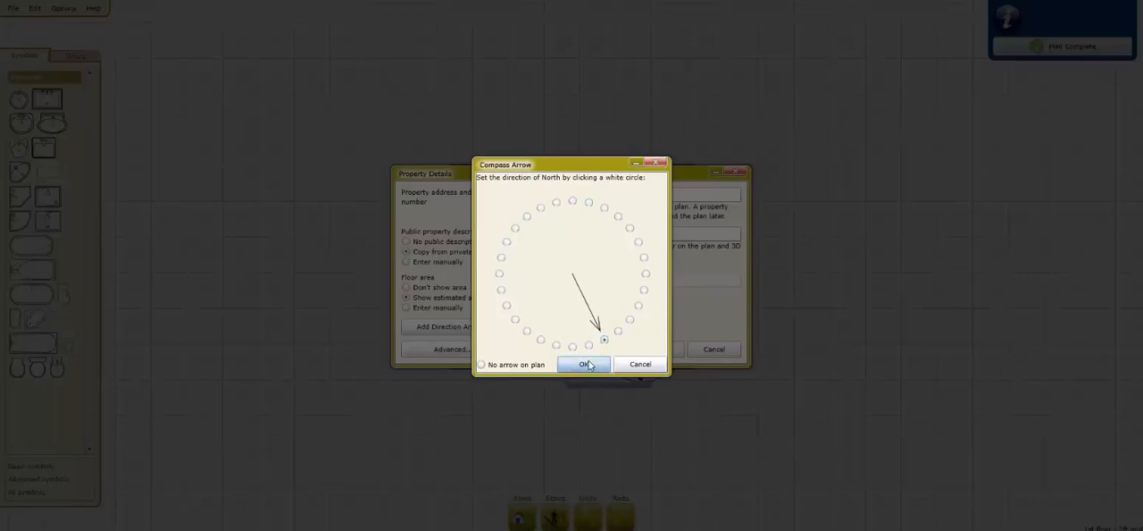
click(588, 365)
click(658, 349)
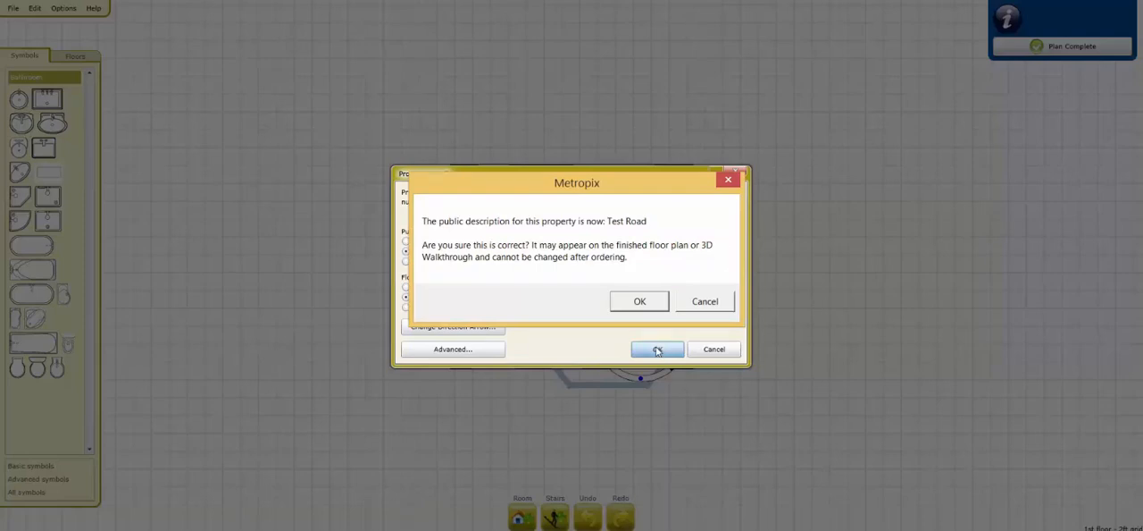
click(621, 299)
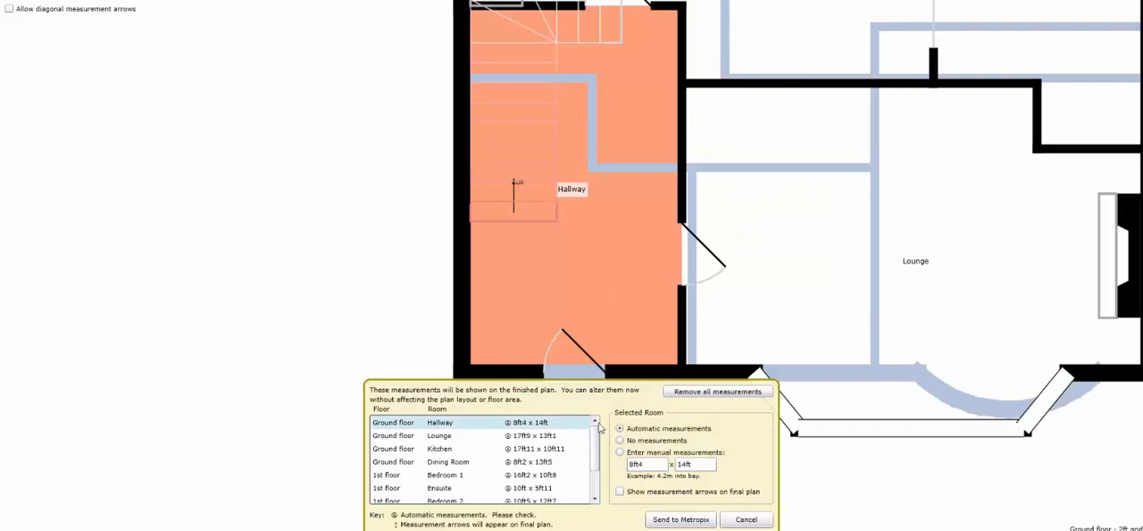
Step: Review the automatic room measurements and manually set the Lounge's to 17ft9 x 13ft3
click(493, 437)
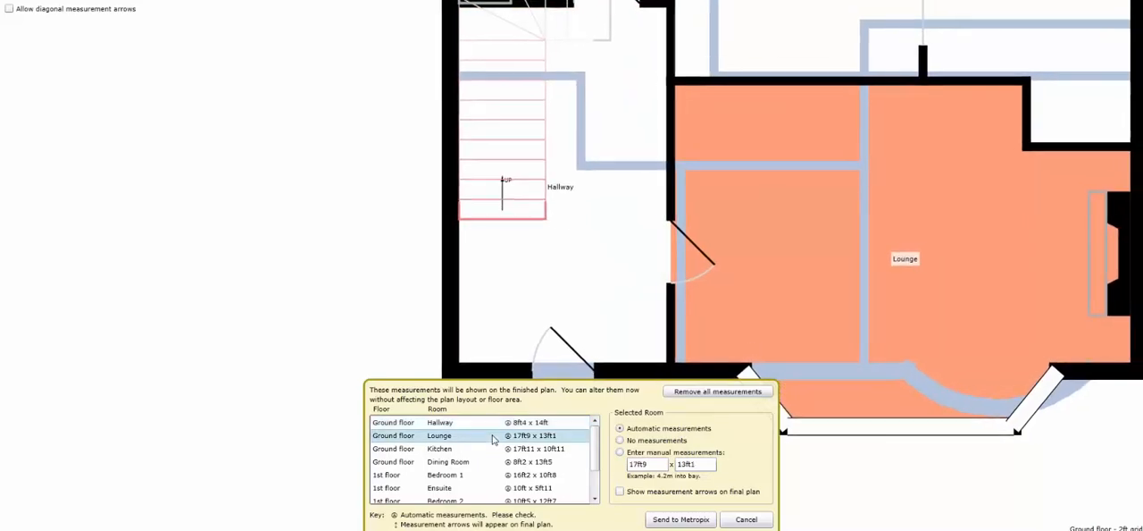
click(463, 449)
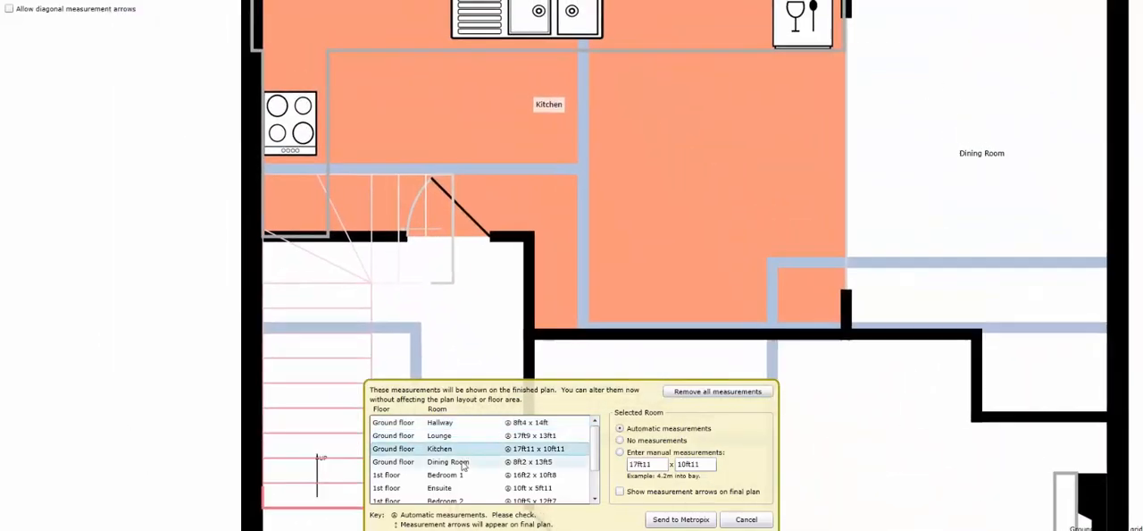
click(463, 462)
key(Down)
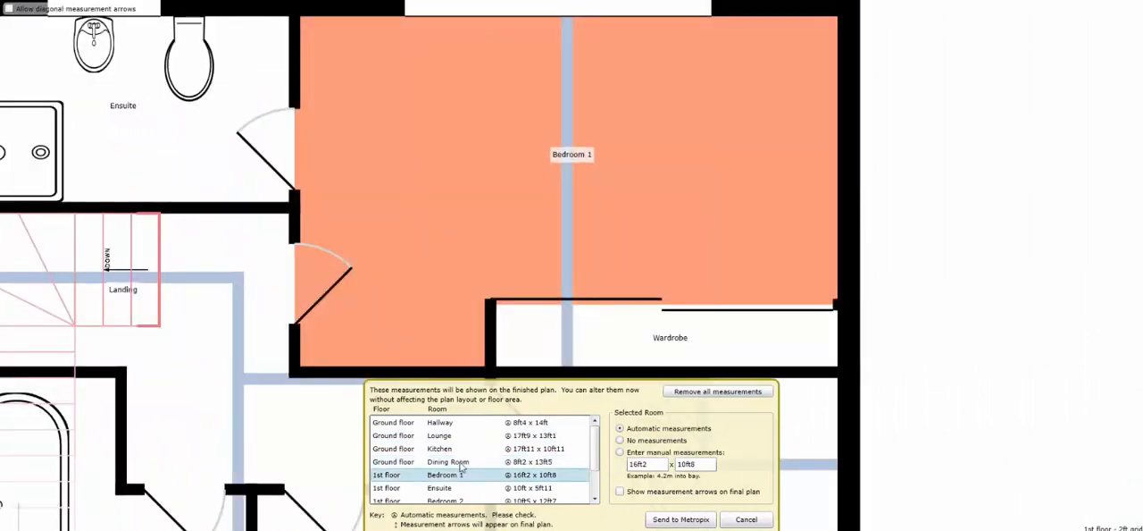
click(461, 436)
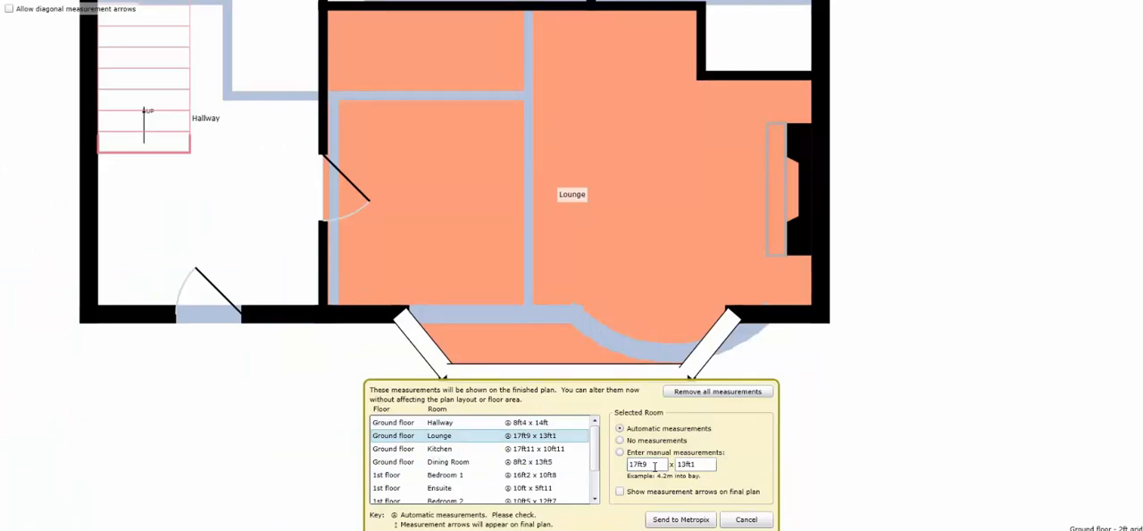
double_click(702, 465)
click(701, 465)
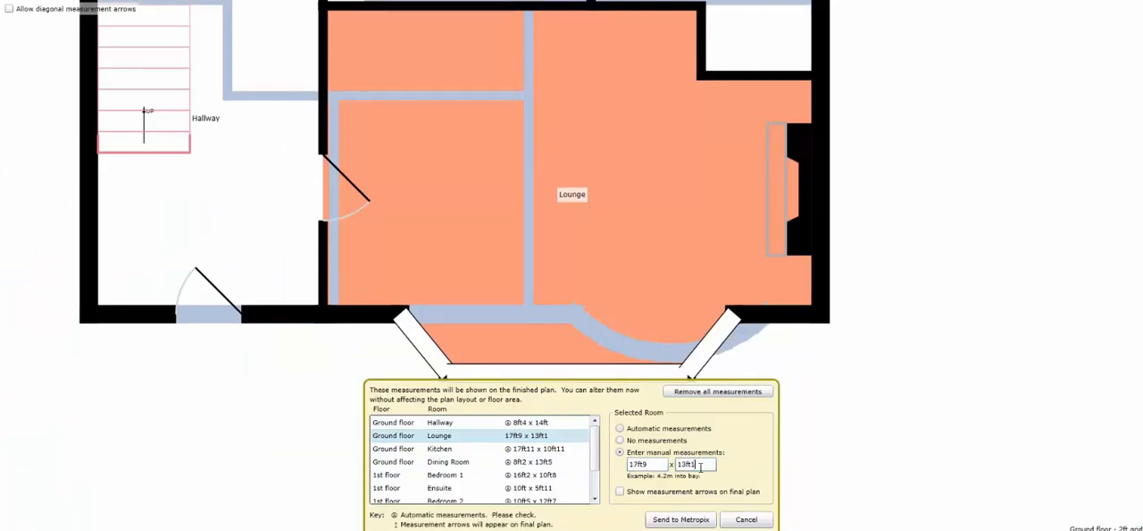
key(BackSpace)
text(3)
Step: Set the ground floor Hallway and the 1st floor Ensuite to show no measurements on the finished plan
click(525, 488)
click(522, 474)
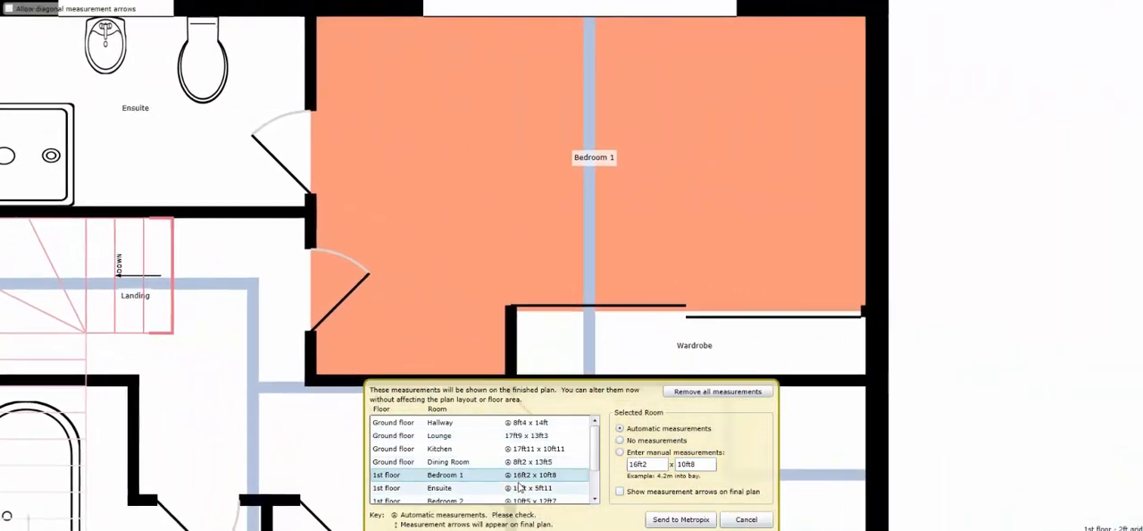
click(516, 423)
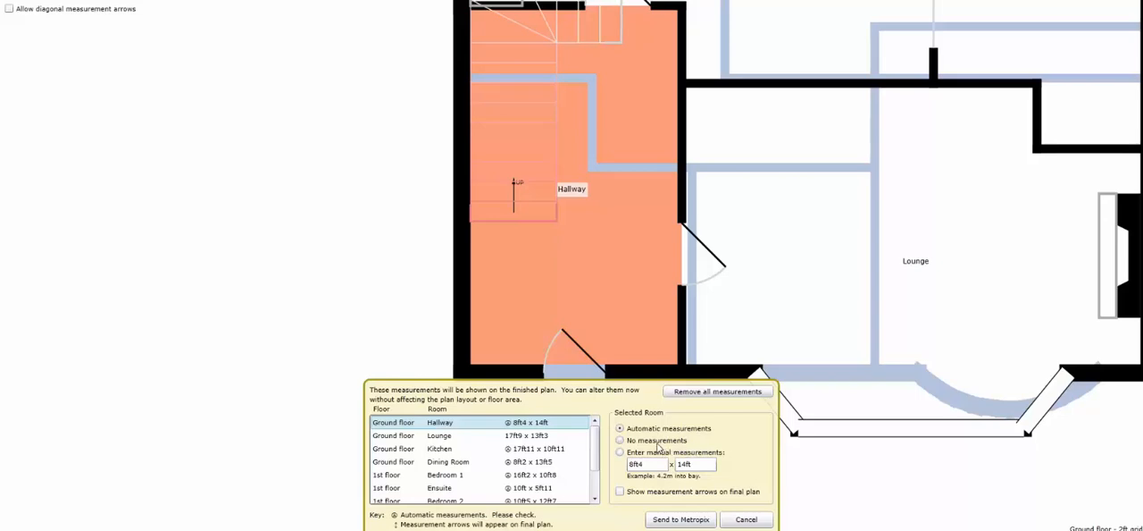
click(620, 440)
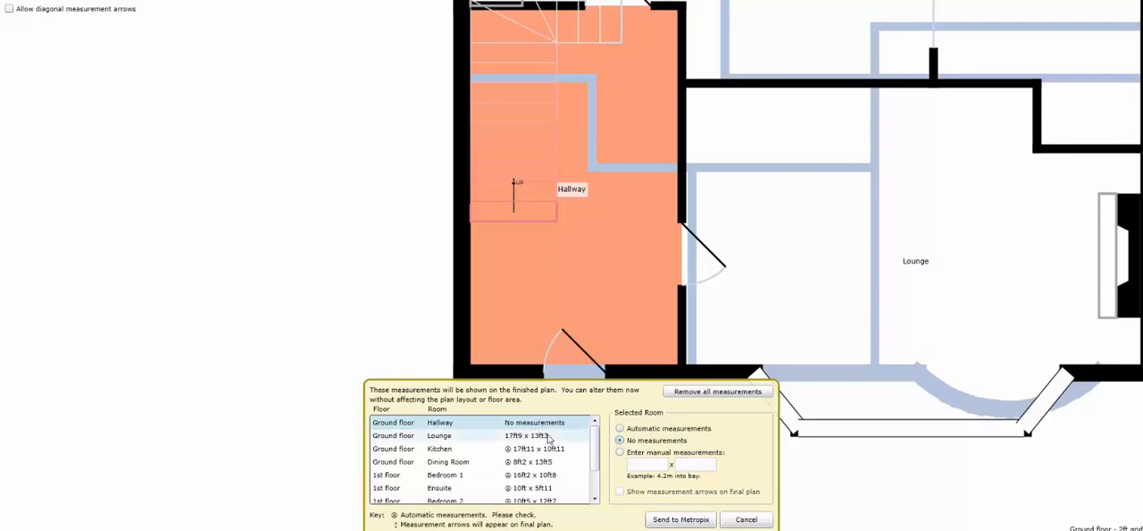
scroll(593, 451, down, 1)
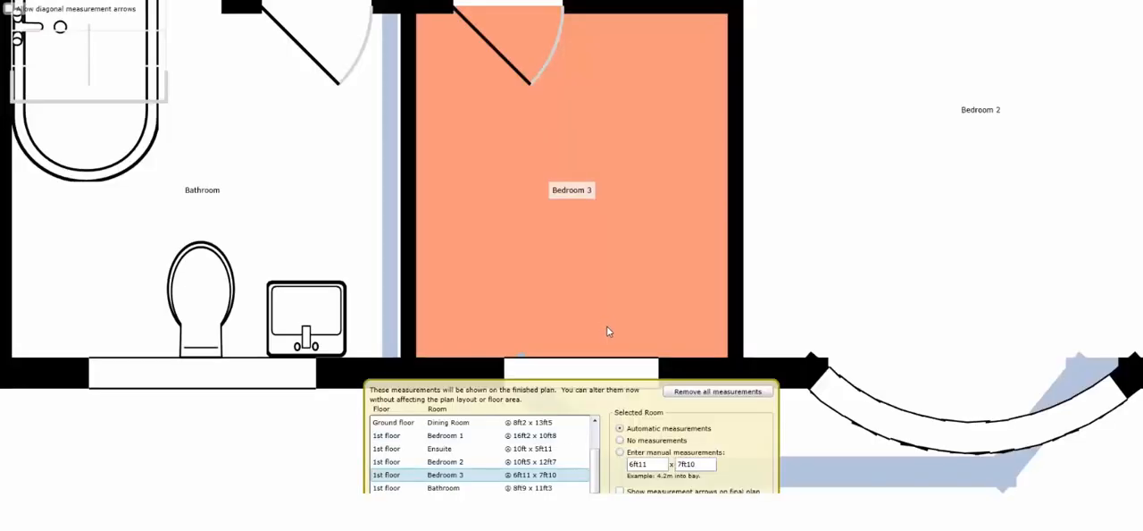
click(545, 461)
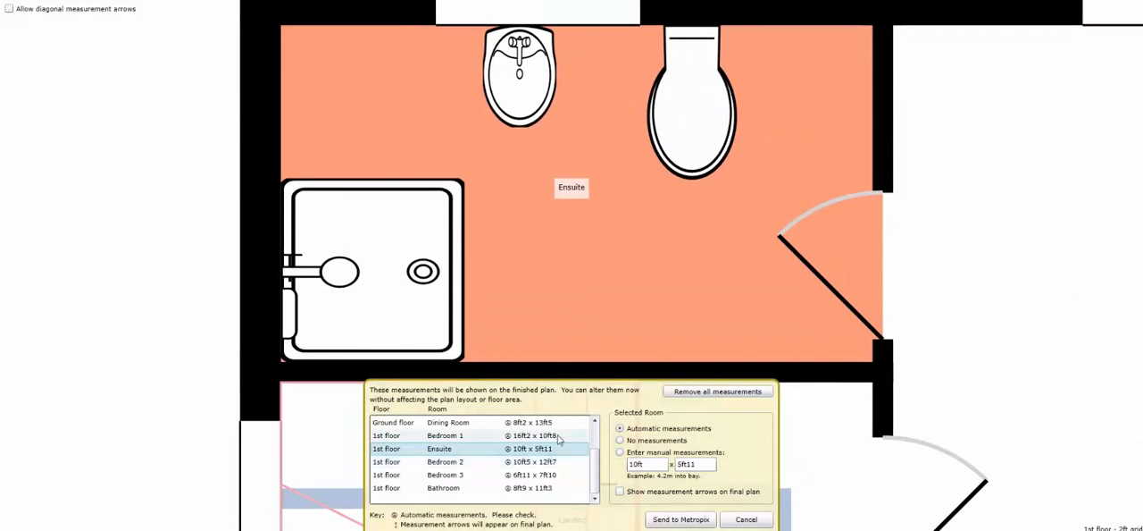
click(621, 440)
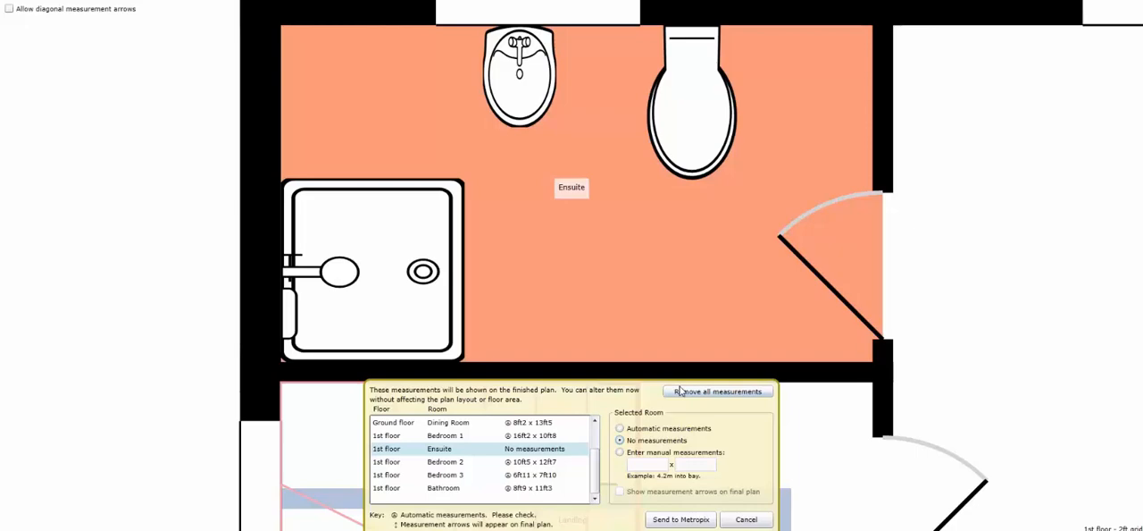
Step: Manually set the measurements of Bedroom 1 on the 1st floor to 16ft2 x 14ft8
click(523, 437)
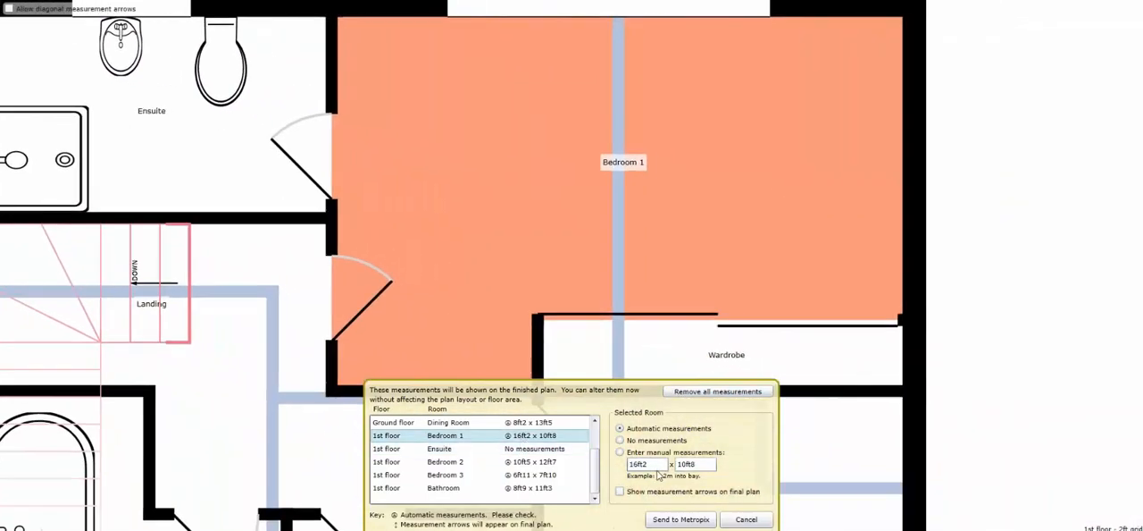
click(683, 464)
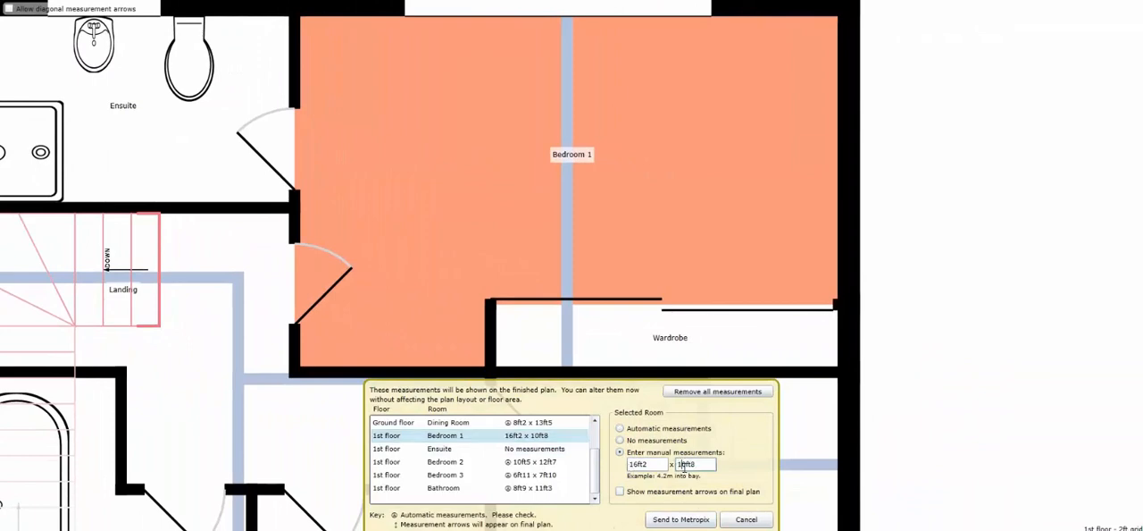
key(Delete)
text(4)
Step: Send the plan to Metropix and refresh its page to check whether it is ready
click(676, 520)
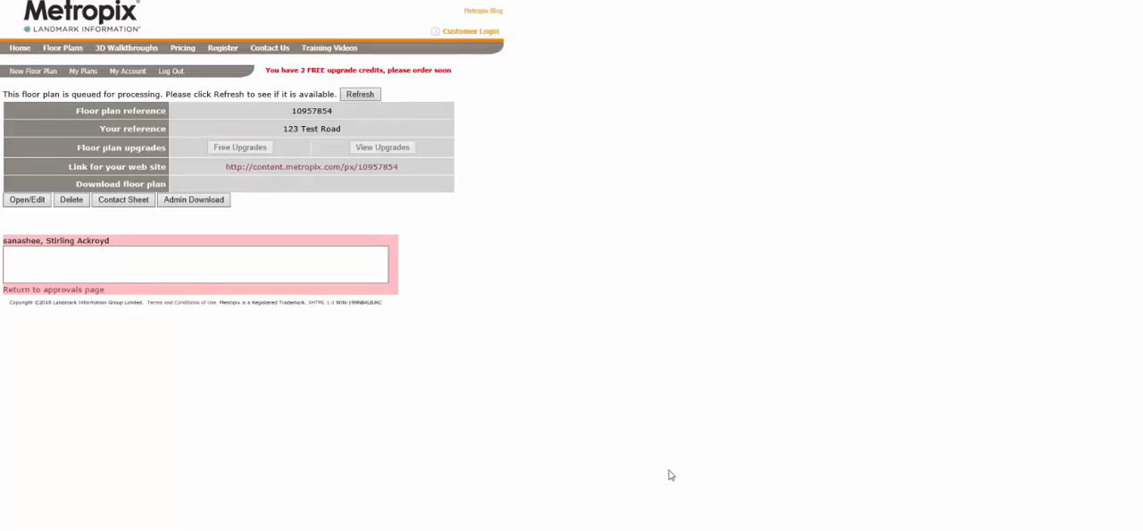
click(373, 94)
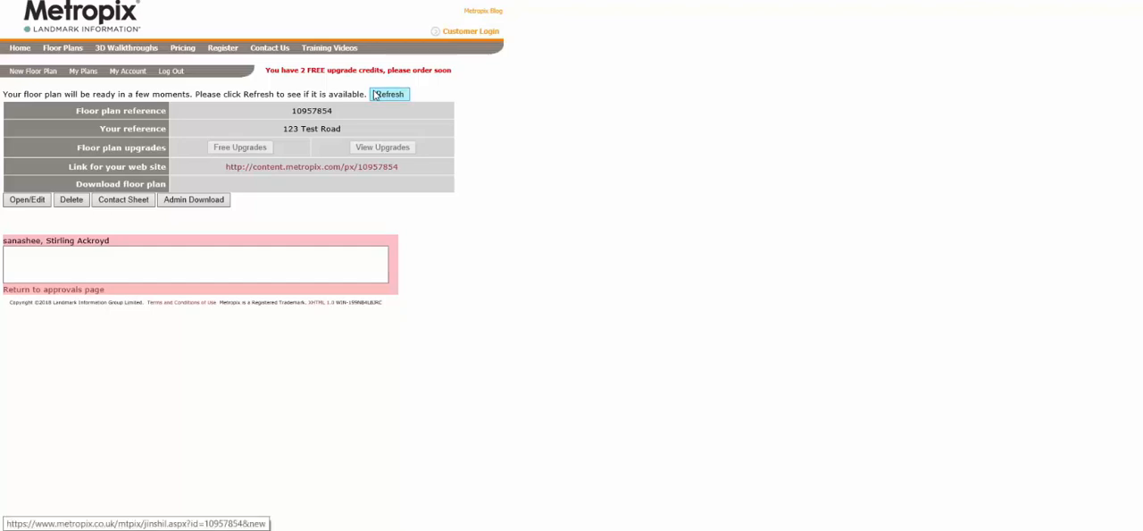
click(374, 95)
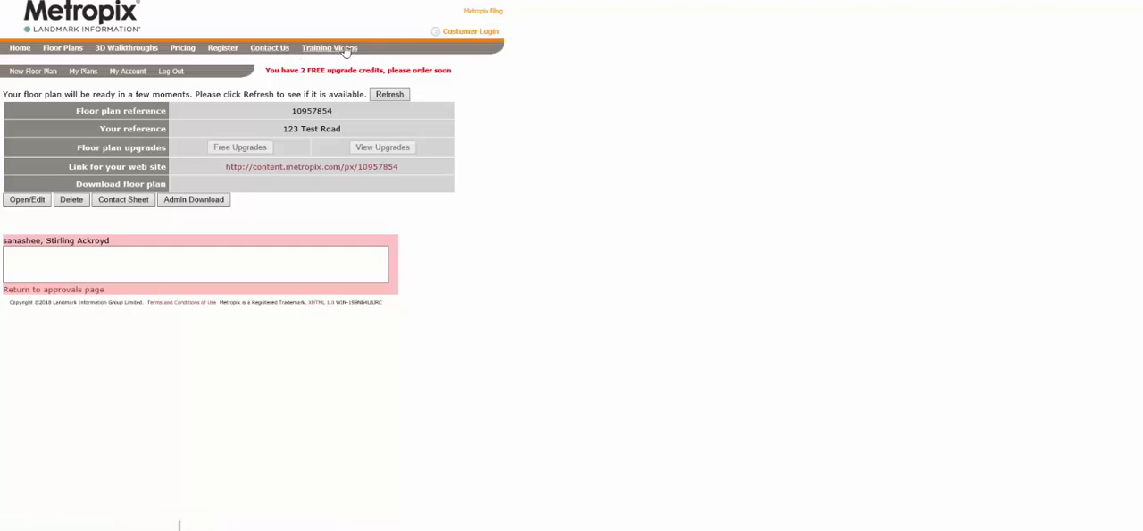
Step: Open the Metropix training videos page and look through the available tutorial topics
click(310, 51)
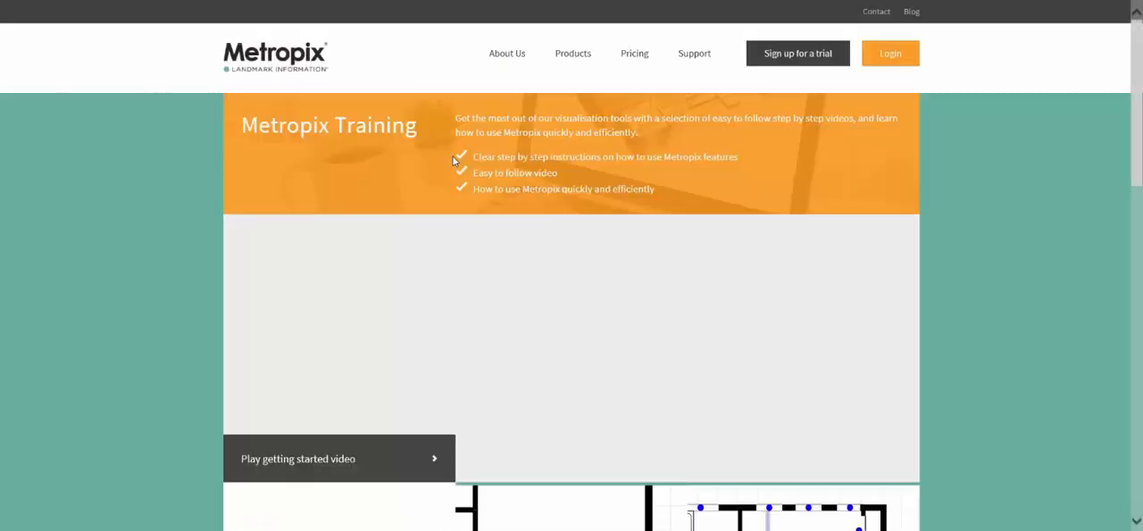
scroll(453, 161, down, 3)
scroll(453, 160, down, 3)
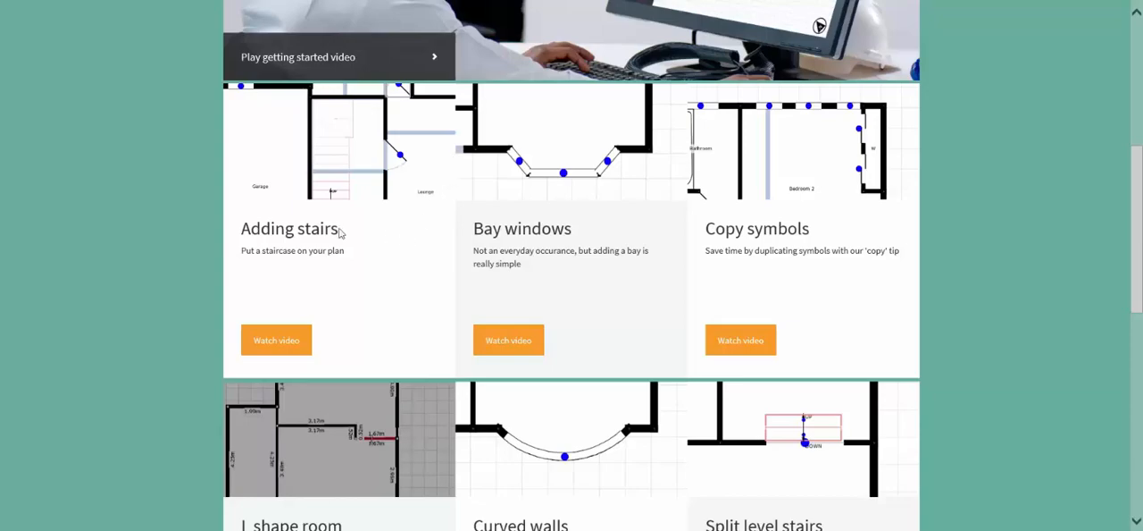
scroll(335, 227, down, 2)
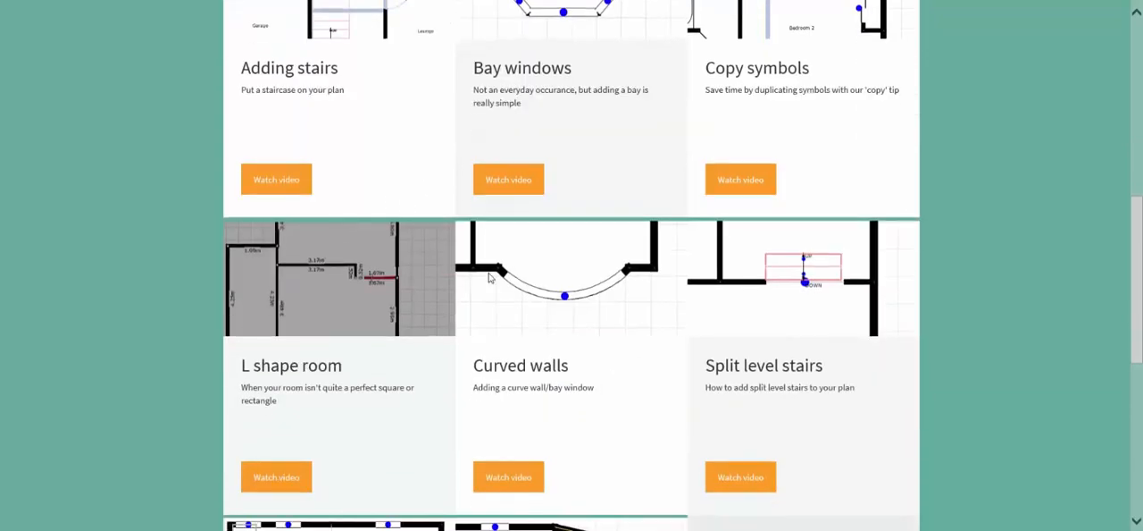
scroll(490, 279, down, 5)
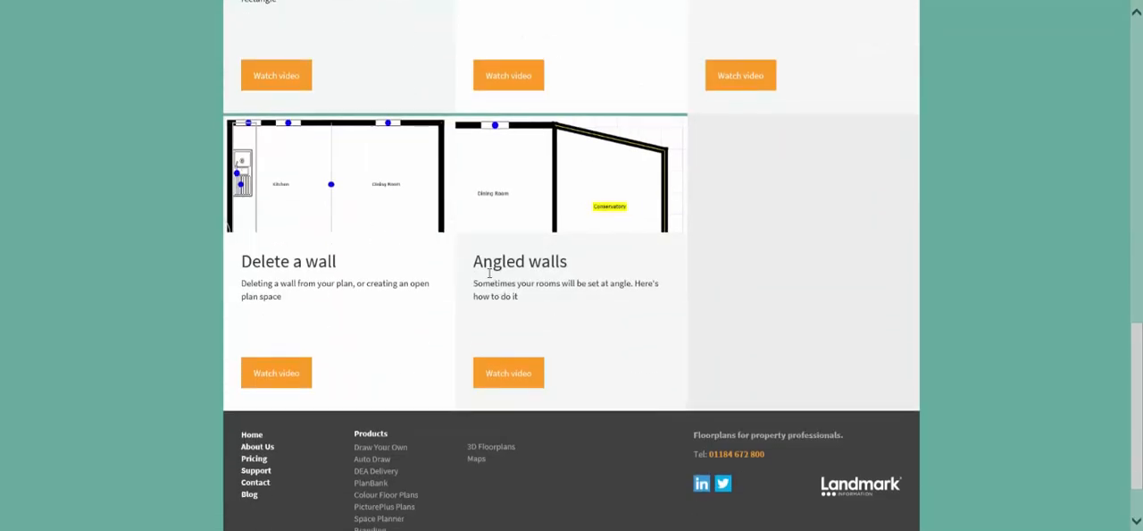
scroll(489, 279, up, 9)
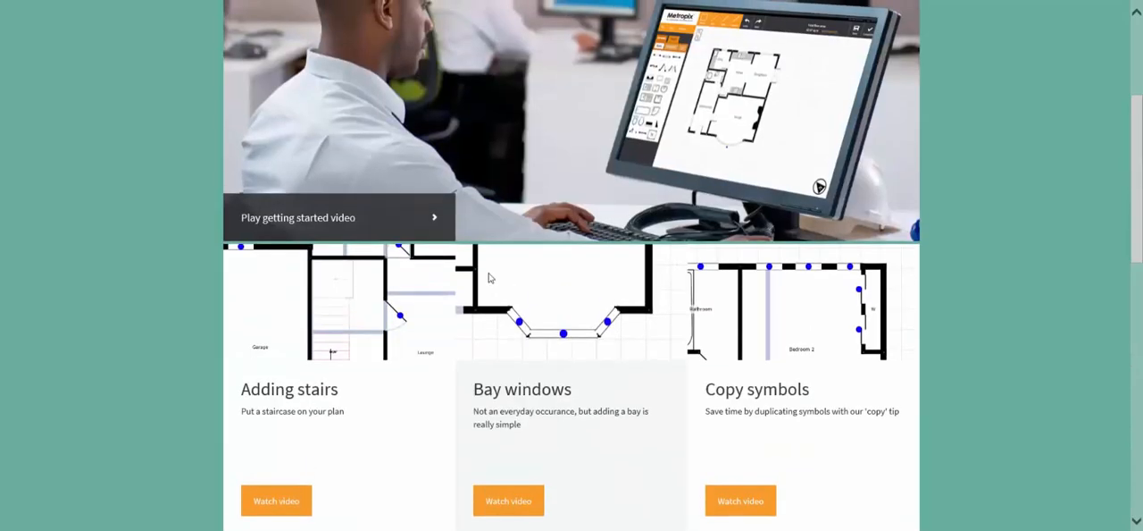
scroll(489, 279, up, 2)
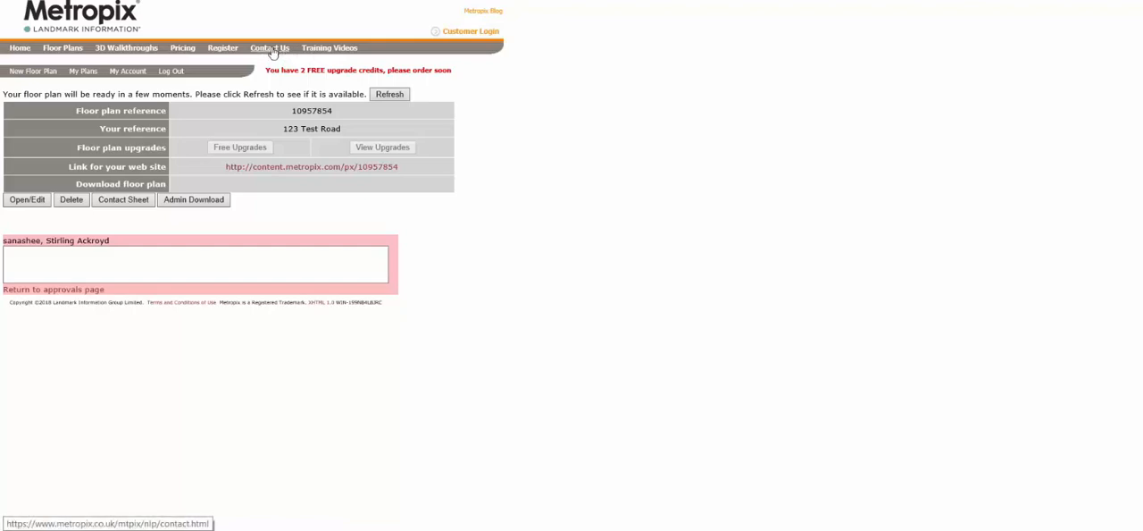
Step: Open the contact page and examine the fields of the enquiry form and the support phone number
click(272, 50)
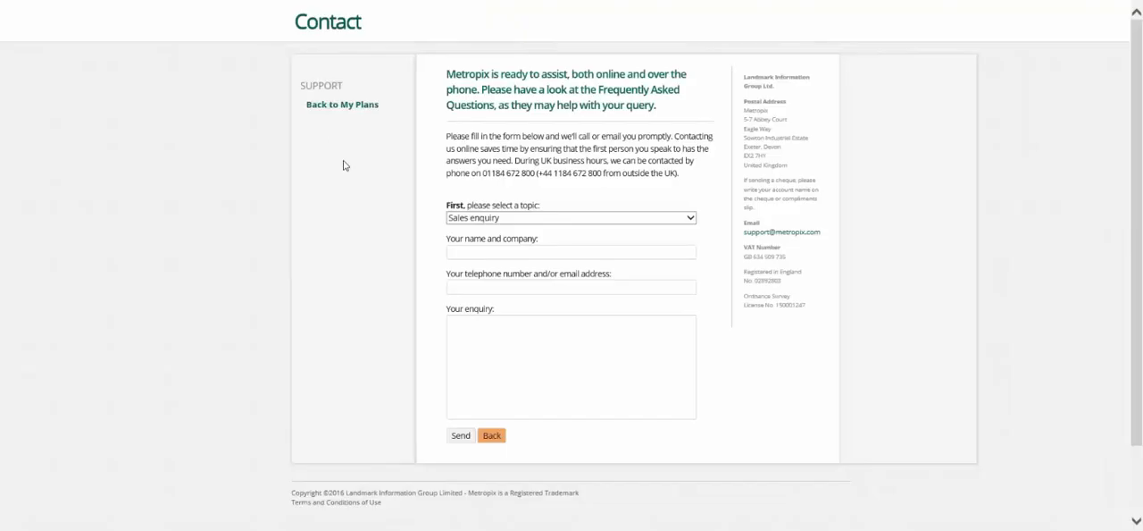
click(548, 358)
click(515, 257)
click(516, 288)
click(517, 325)
drag(536, 174, 494, 173)
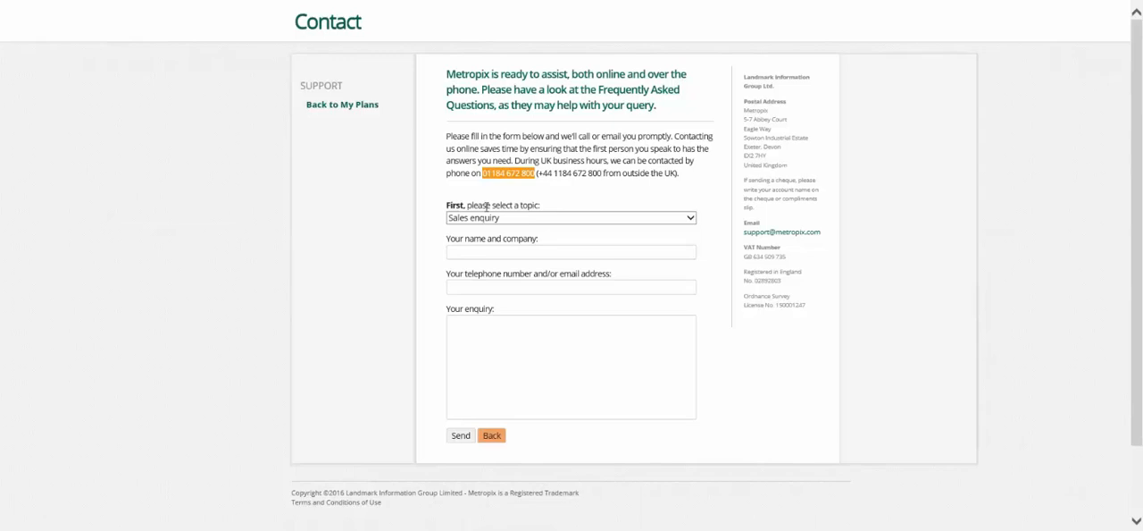
Step: Return to the plans list, view the newest completed plan, and download and open it as a high-resolution JPG
click(353, 106)
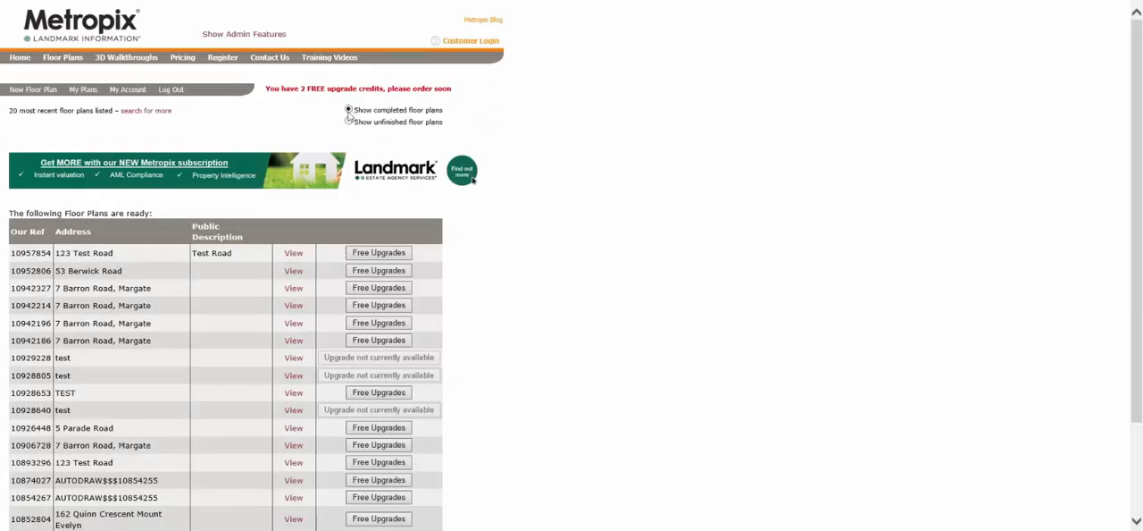
click(292, 254)
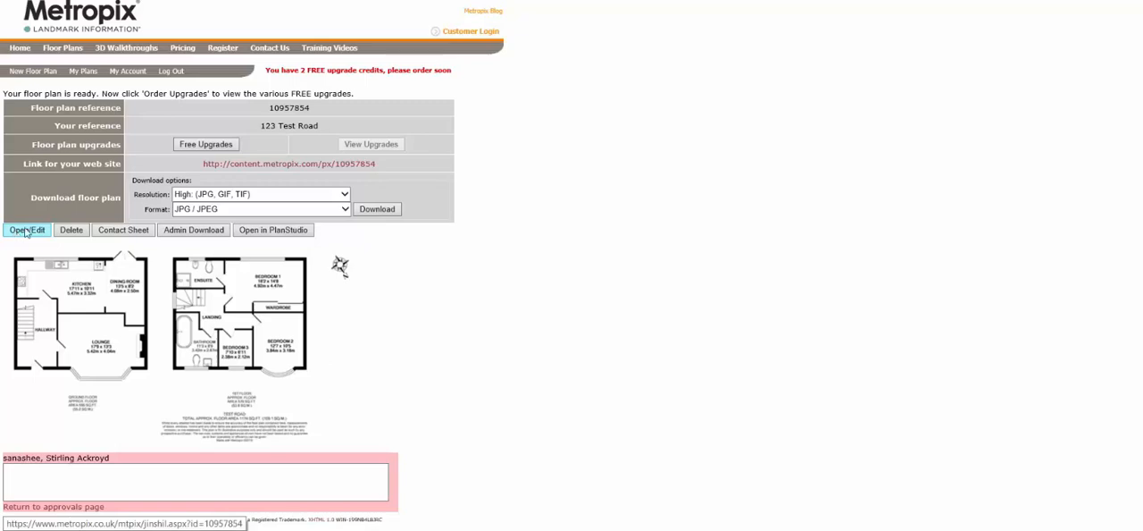
click(385, 209)
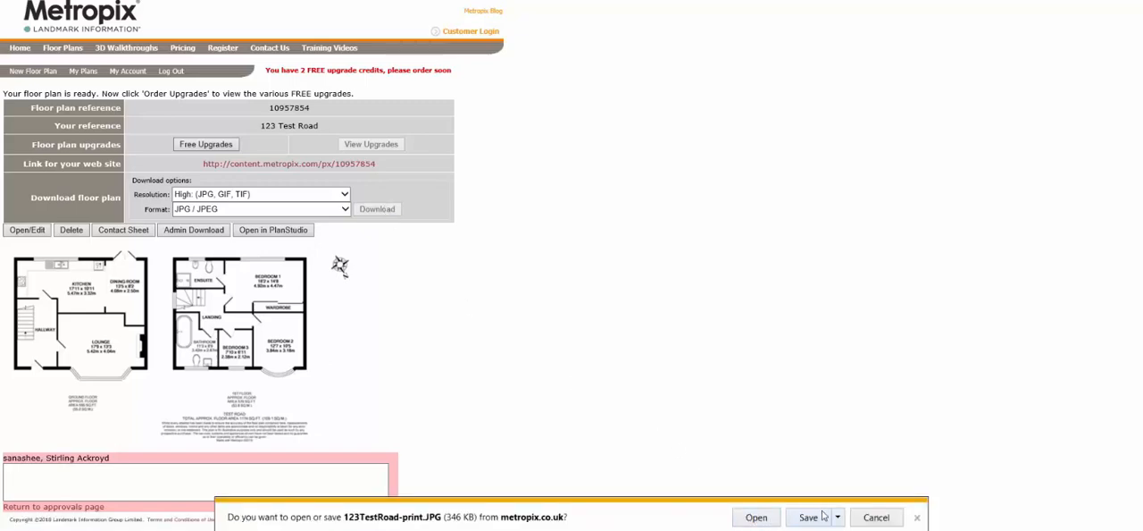
click(761, 520)
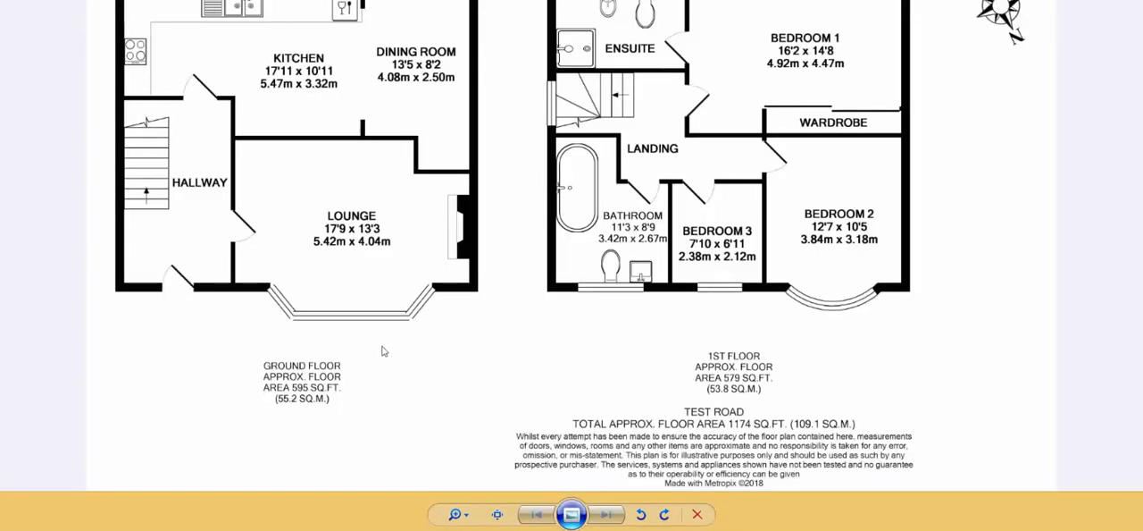
Step: Examine the downloaded floor plan image close up, checking the kitchen, dining room and lounge labels and the overall two-floor layout
scroll(381, 352, up, 5)
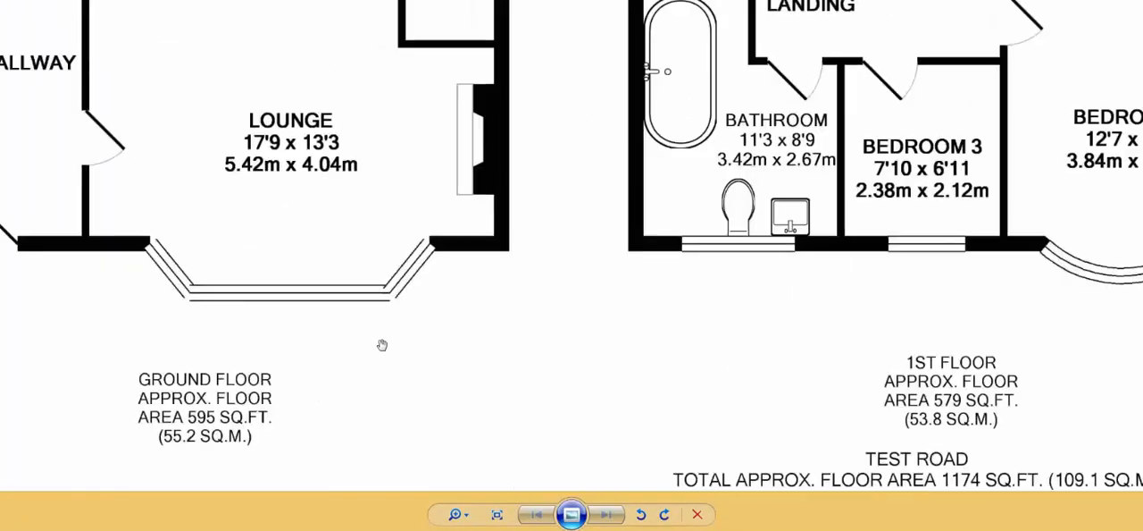
scroll(667, 263, down, 3)
drag(583, 245, 624, 315)
drag(562, 150, 501, 327)
drag(612, 189, 577, 301)
scroll(633, 265, down, 1)
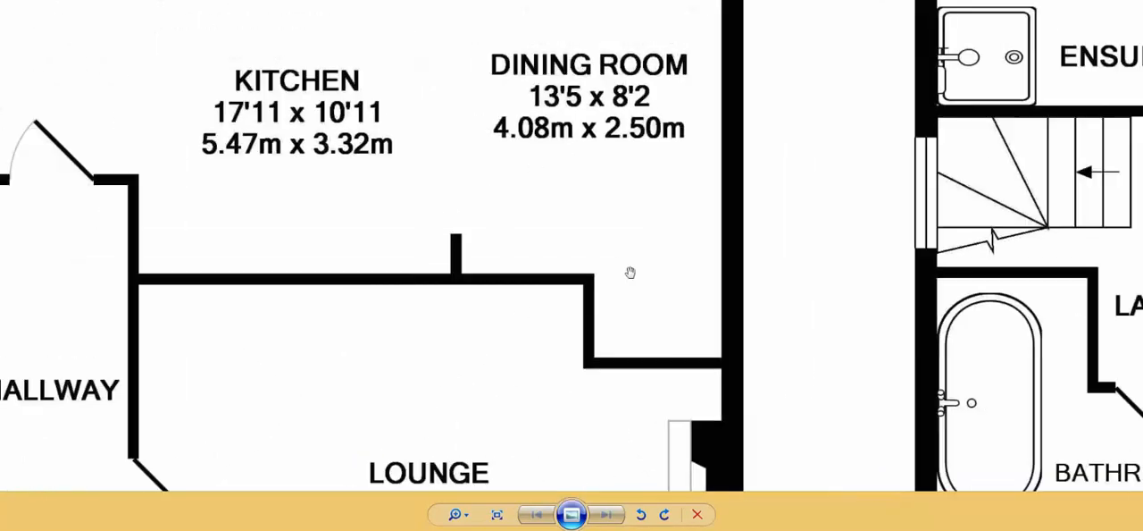
scroll(631, 260, down, 3)
scroll(628, 256, up, 1)
scroll(628, 256, down, 2)
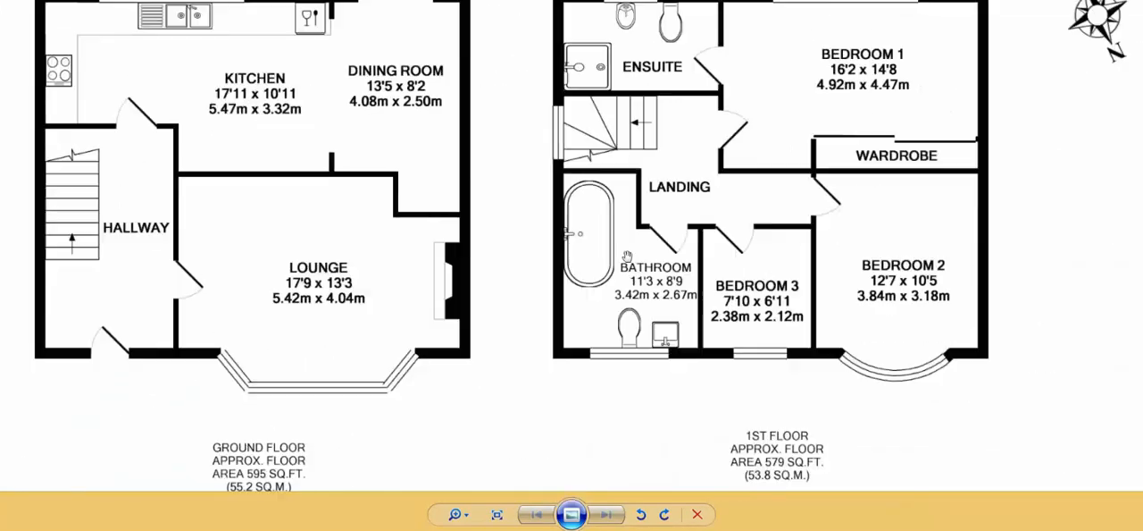
scroll(628, 256, down, 1)
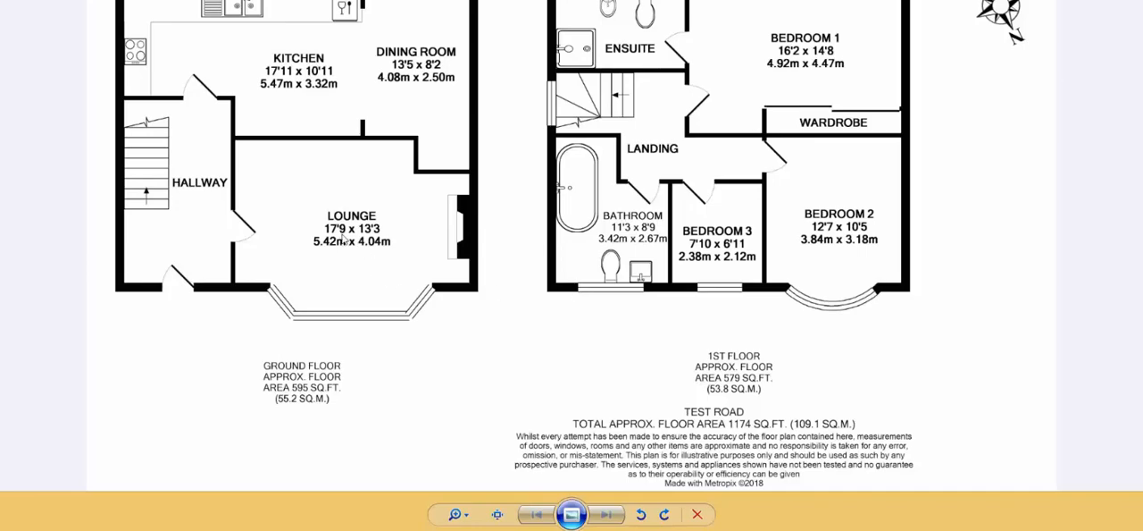
Step: Examine the lounge's bay window and fireplace, followed by the room dimensions and fixtures of the first-floor bathroom and bedrooms
scroll(352, 243, up, 3)
drag(498, 256, 574, 259)
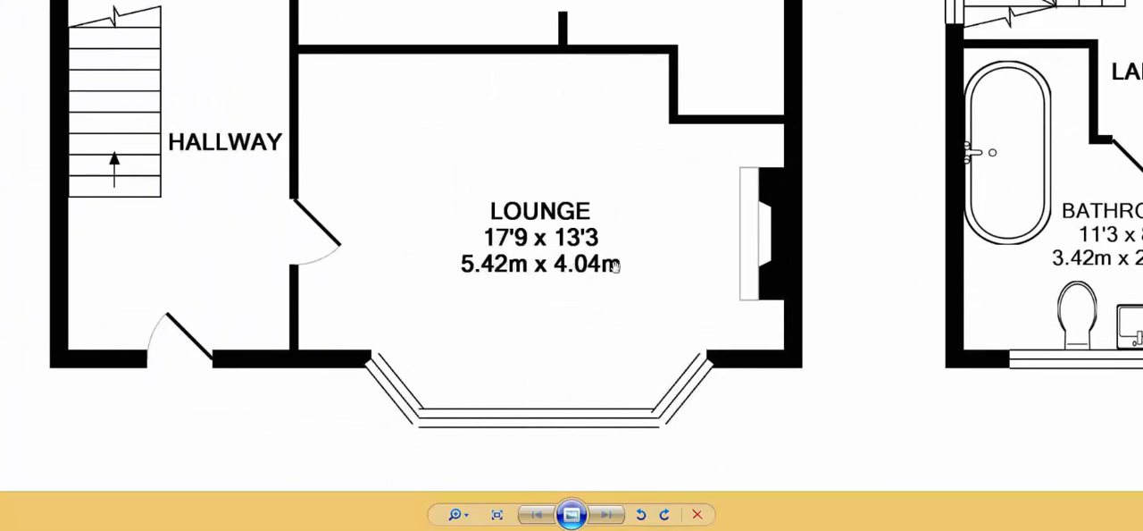
drag(756, 264, 501, 274)
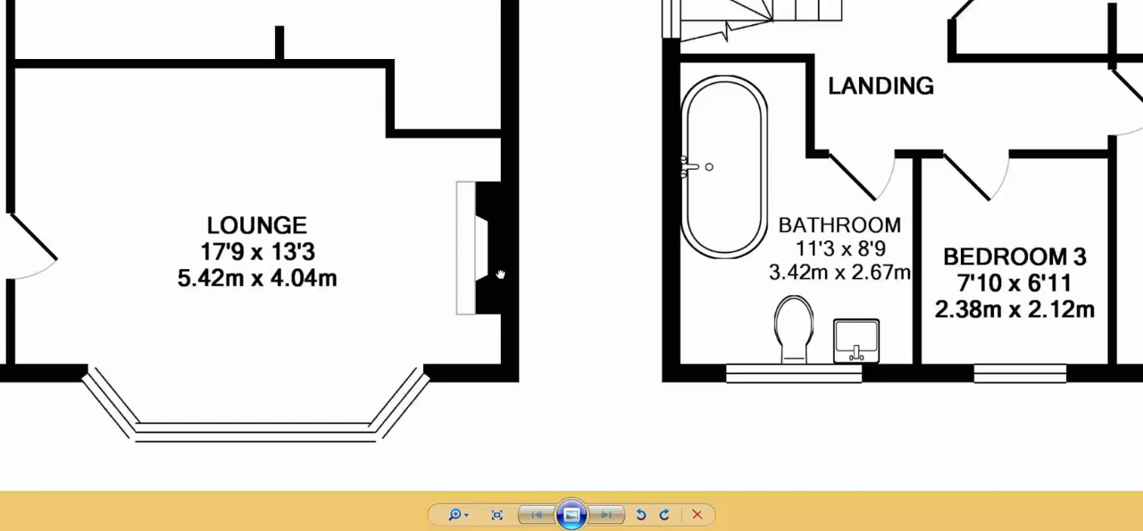
drag(880, 295, 361, 277)
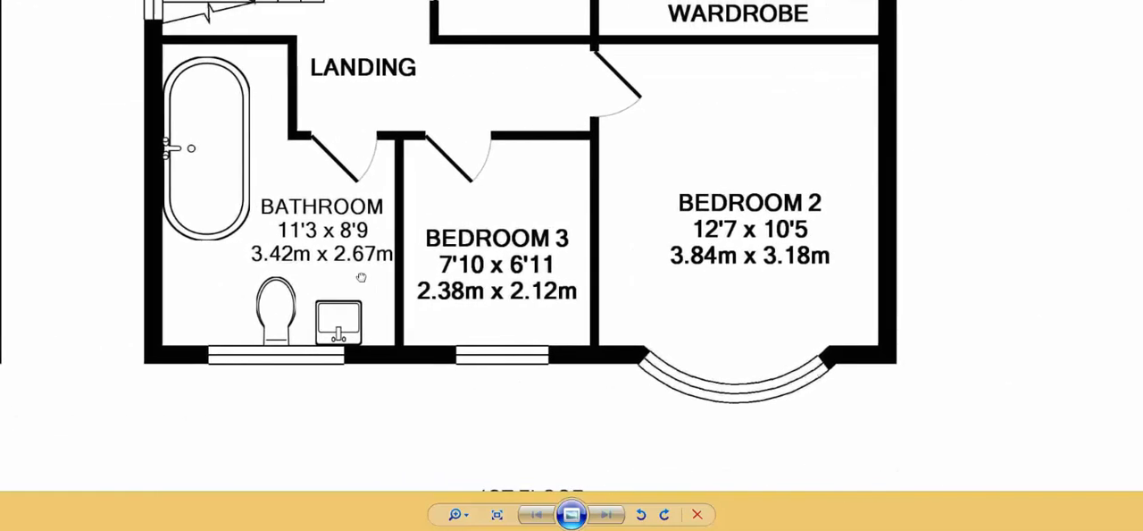
scroll(703, 265, down, 2)
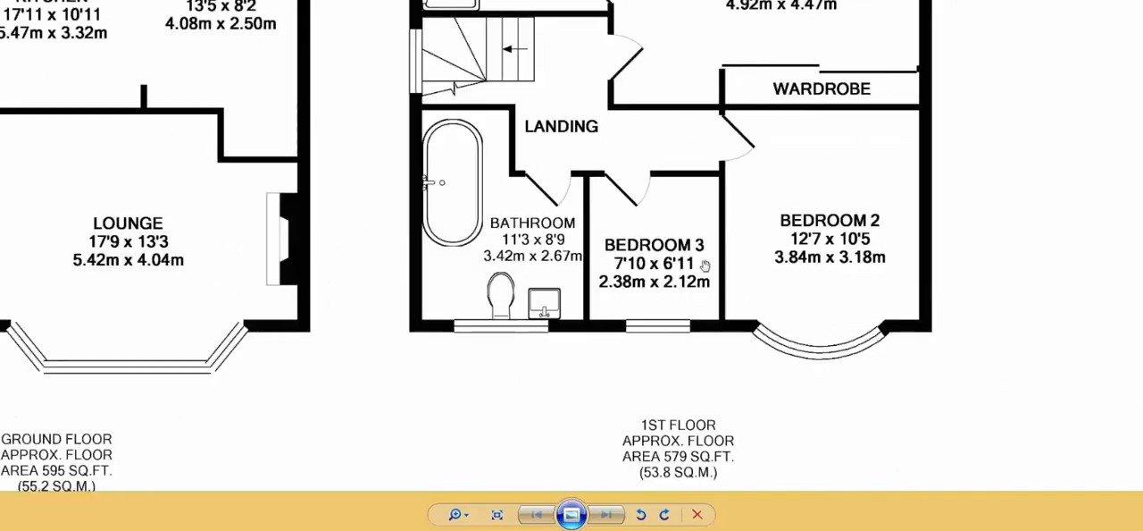
scroll(705, 266, down, 1)
scroll(561, 241, up, 1)
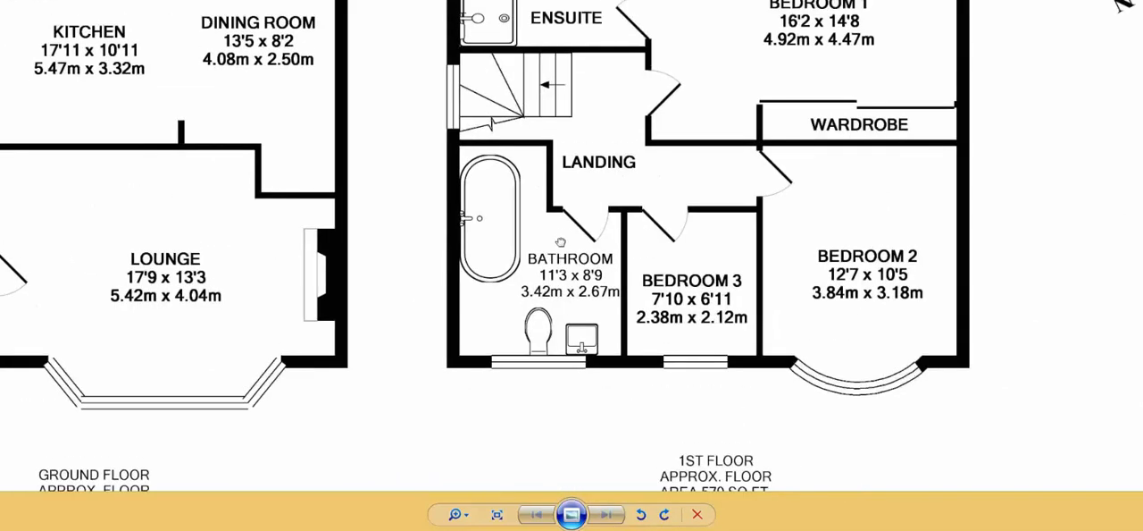
drag(560, 241, 656, 279)
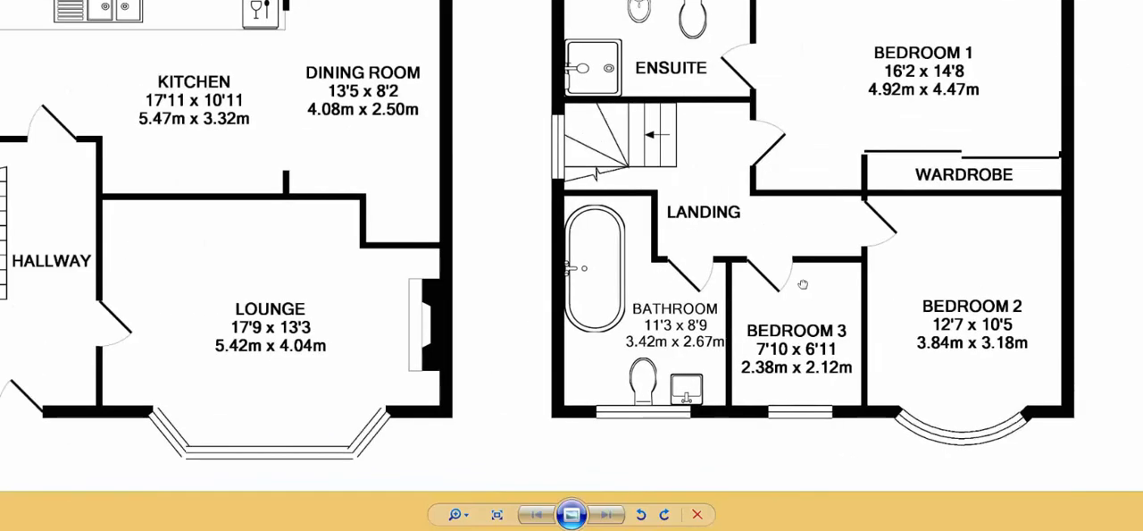
drag(803, 284, 806, 280)
drag(815, 384, 635, 129)
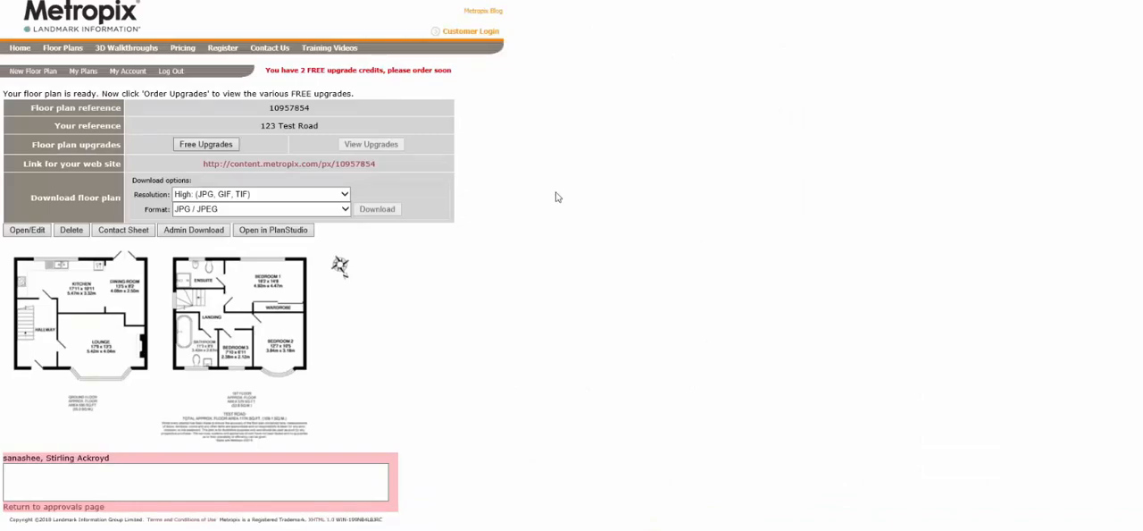
Step: Return to the plans list and go through the Metropix home page to its support page
click(83, 72)
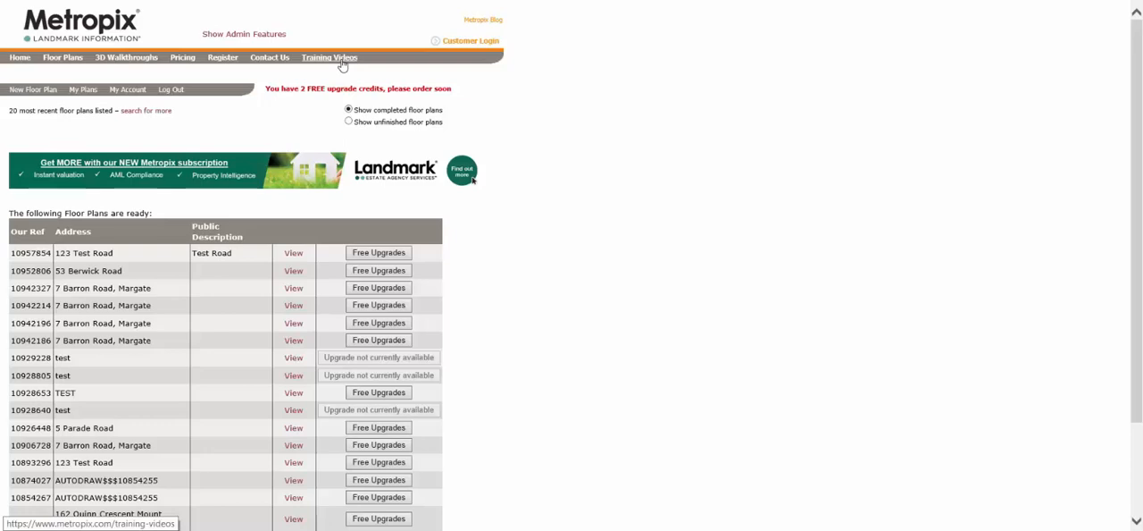
click(19, 58)
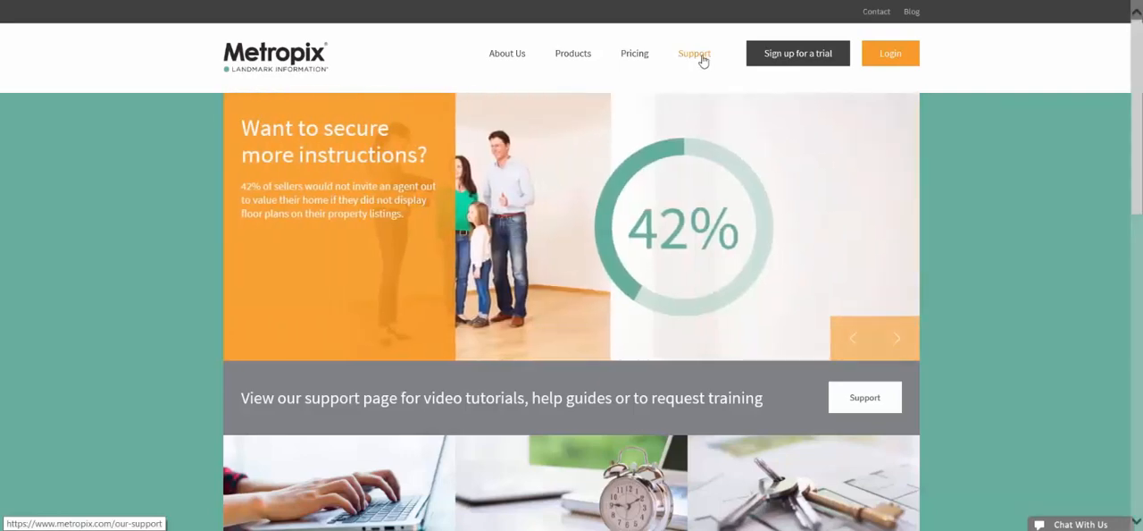
click(704, 59)
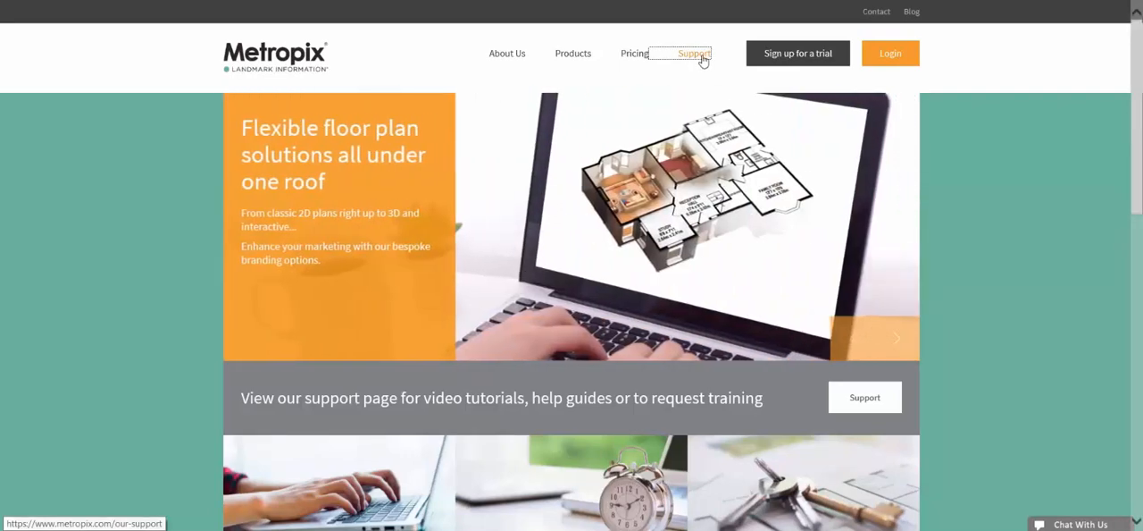
Step: Look through the support options, view the training webinar request form, and return to the account's list of completed plans
scroll(646, 160, down, 1)
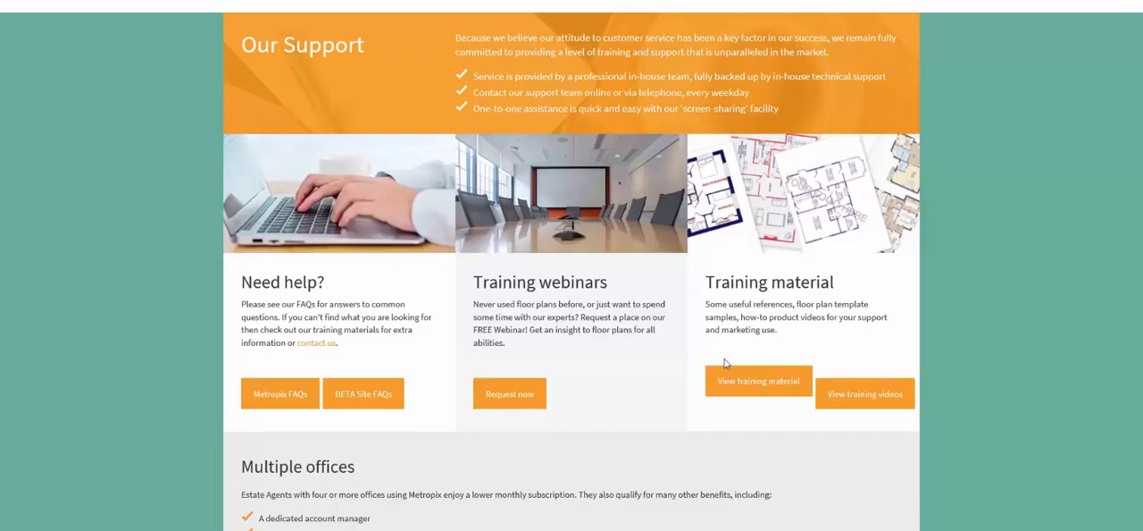
click(520, 397)
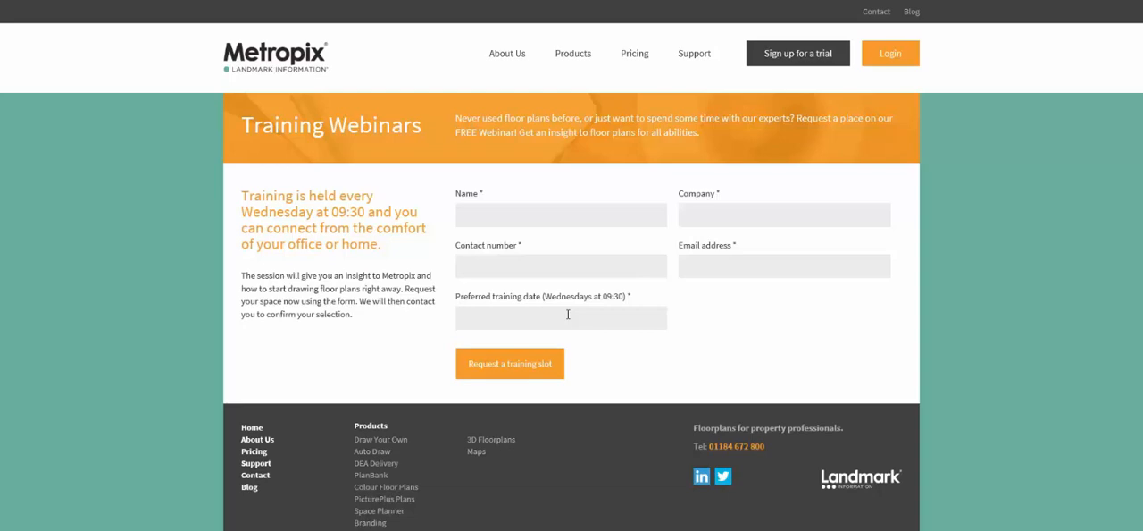
click(887, 55)
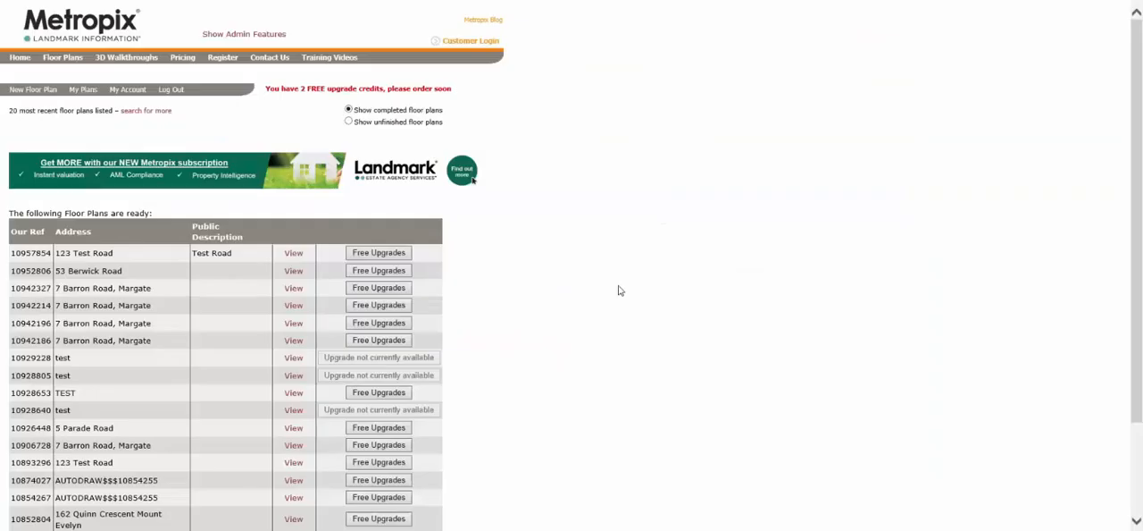